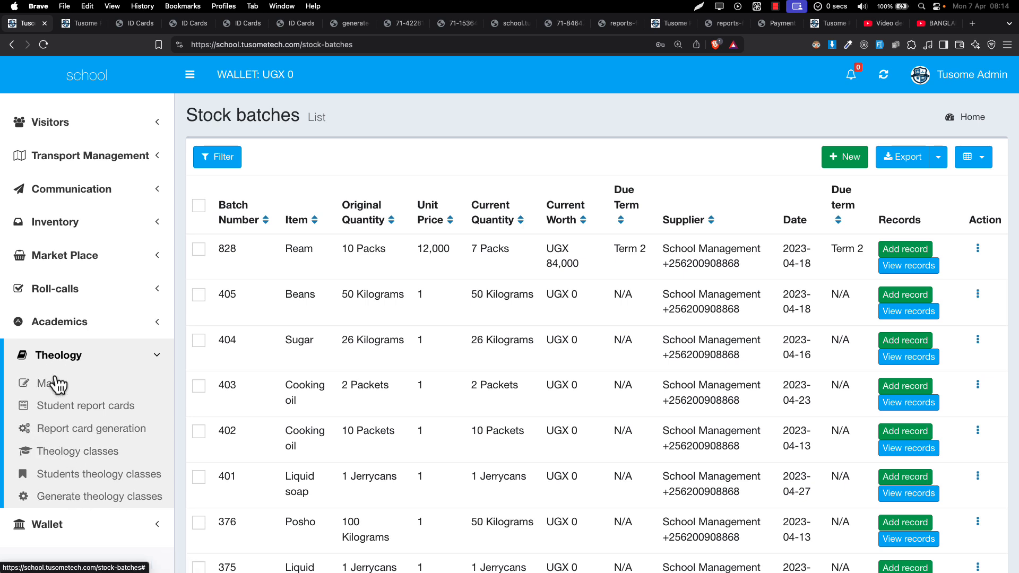
Open the theology classes list and start creating a new theology class.
scroll(64, 449, down, 3)
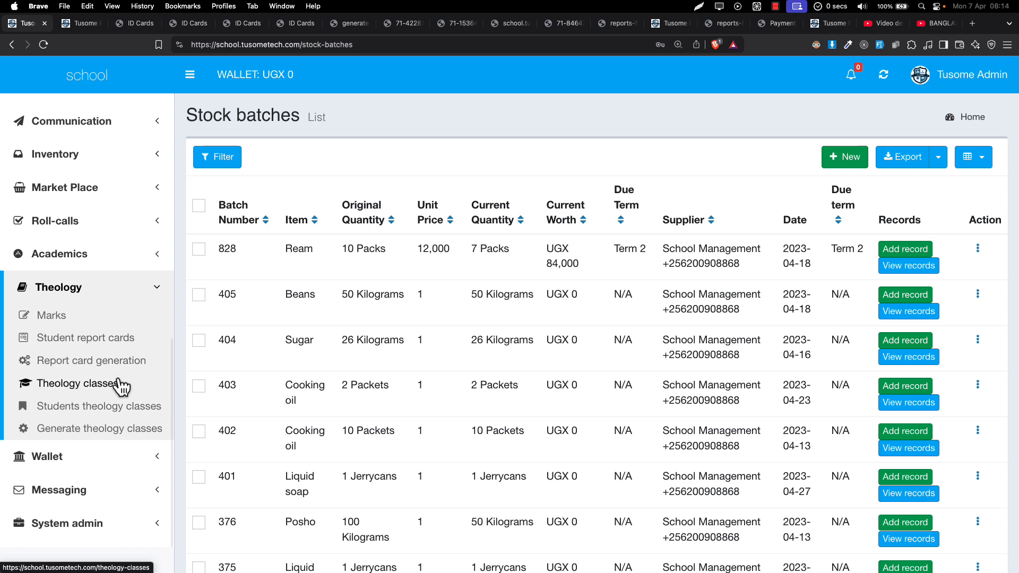
click(140, 435)
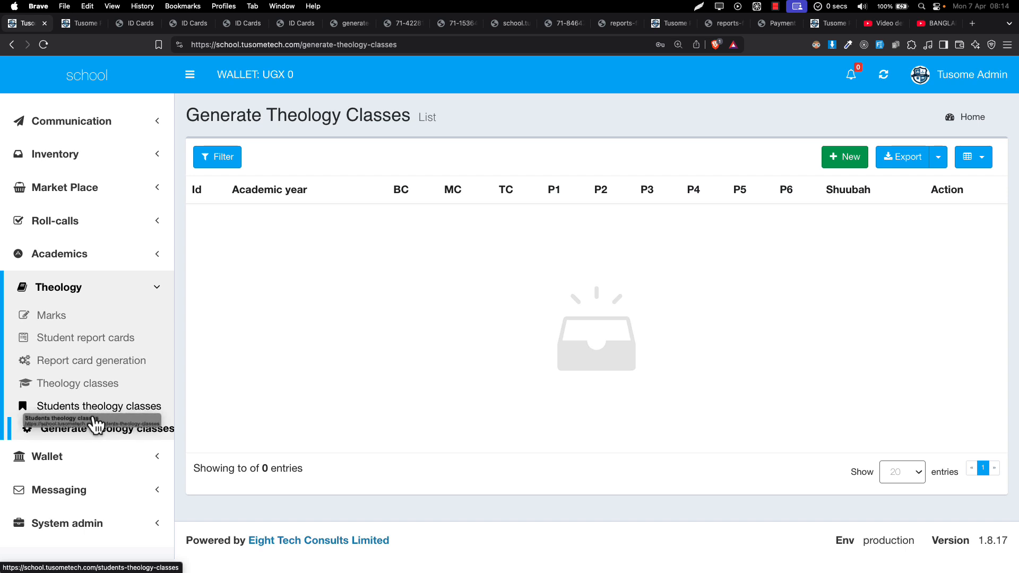
click(97, 388)
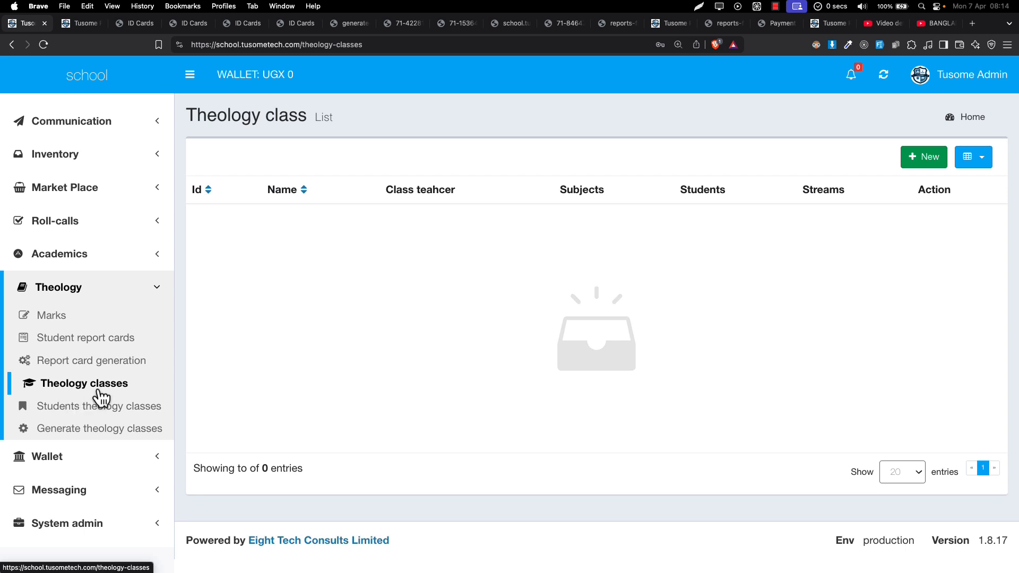
click(915, 156)
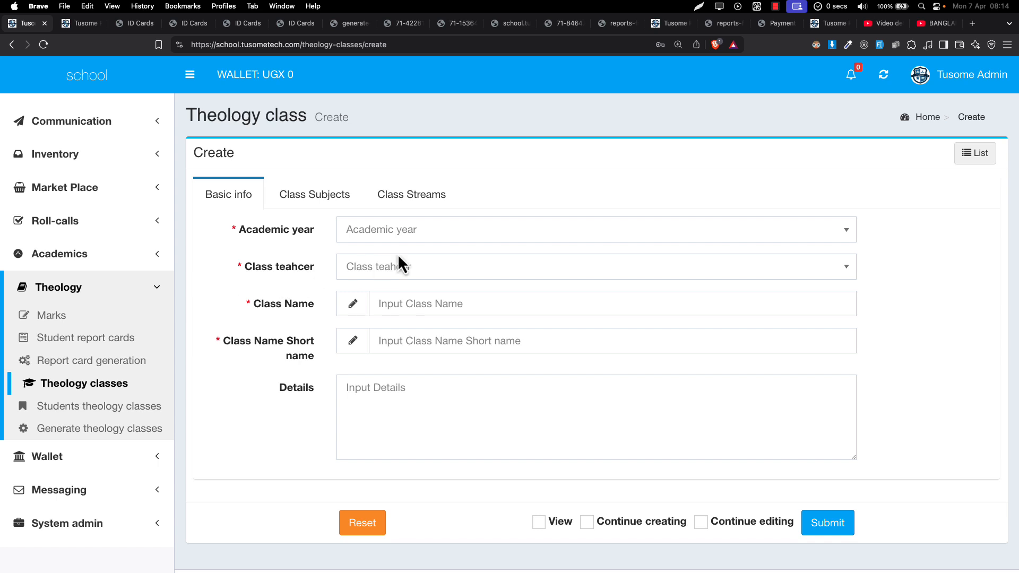
Set the new class's academic year to 2023 and choose a class teacher from the staff list.
click(393, 238)
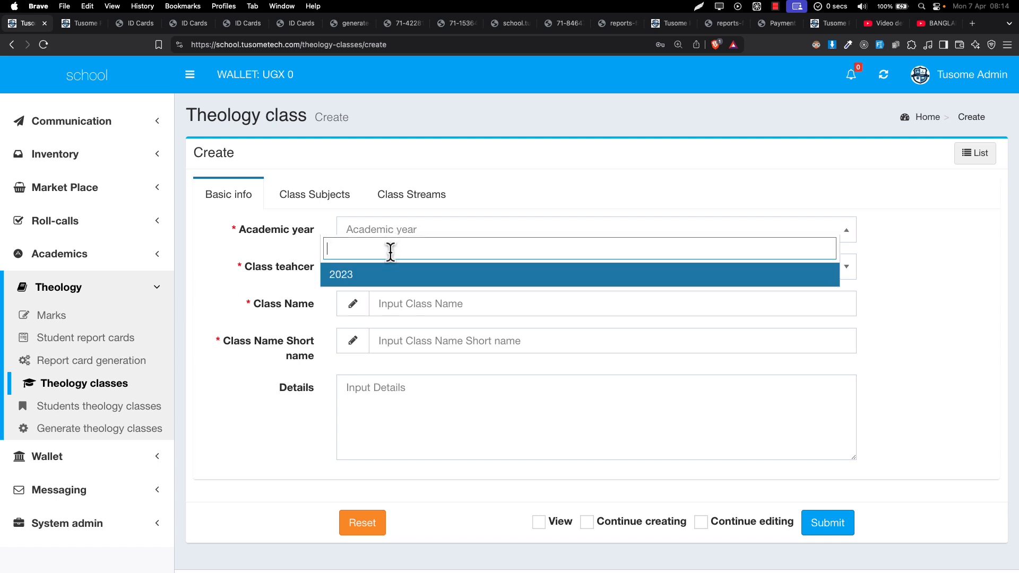
click(354, 276)
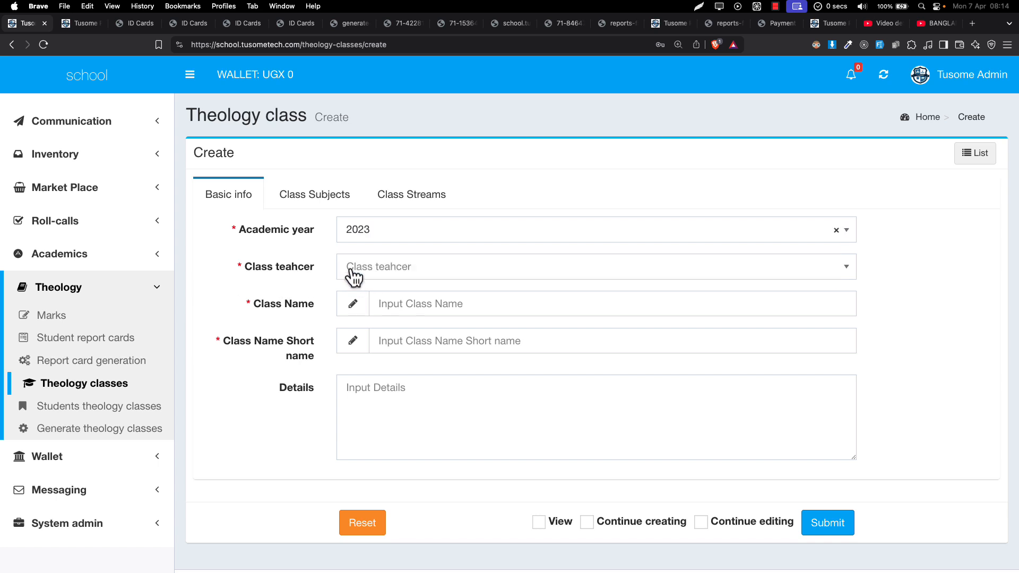
click(434, 276)
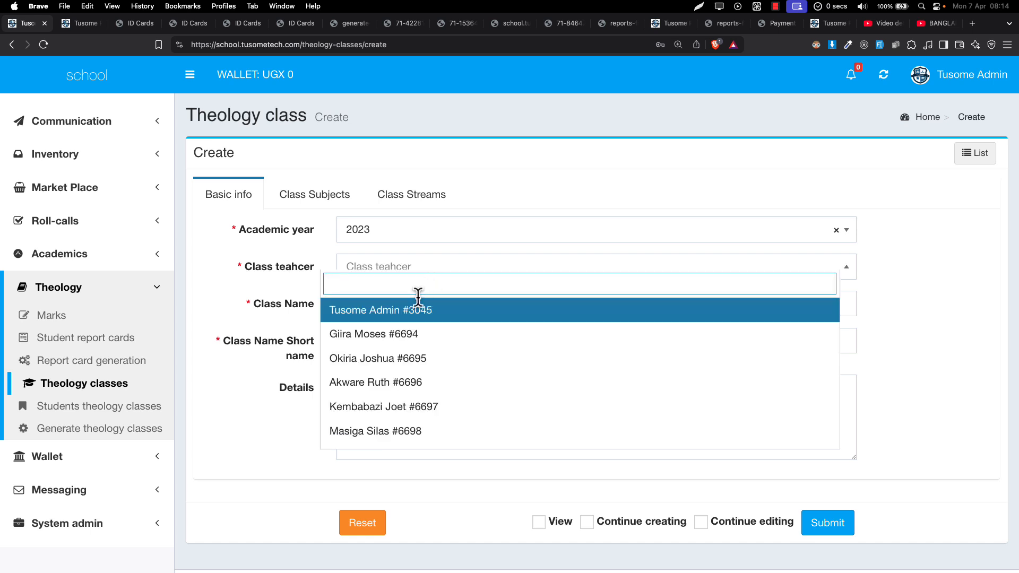
scroll(414, 377, down, 1)
click(402, 345)
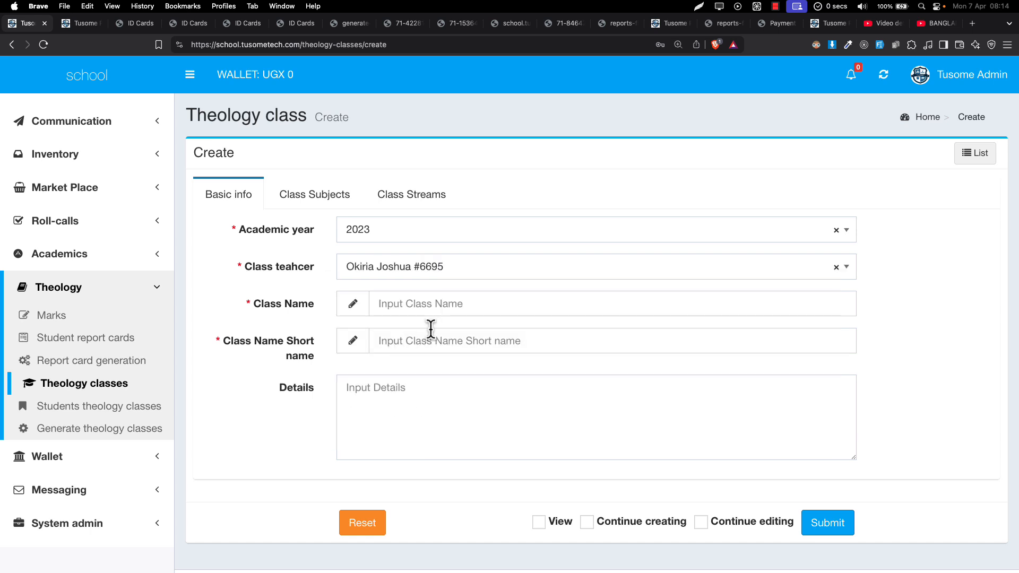
Enter "Primary Four" as the class name.
click(386, 308)
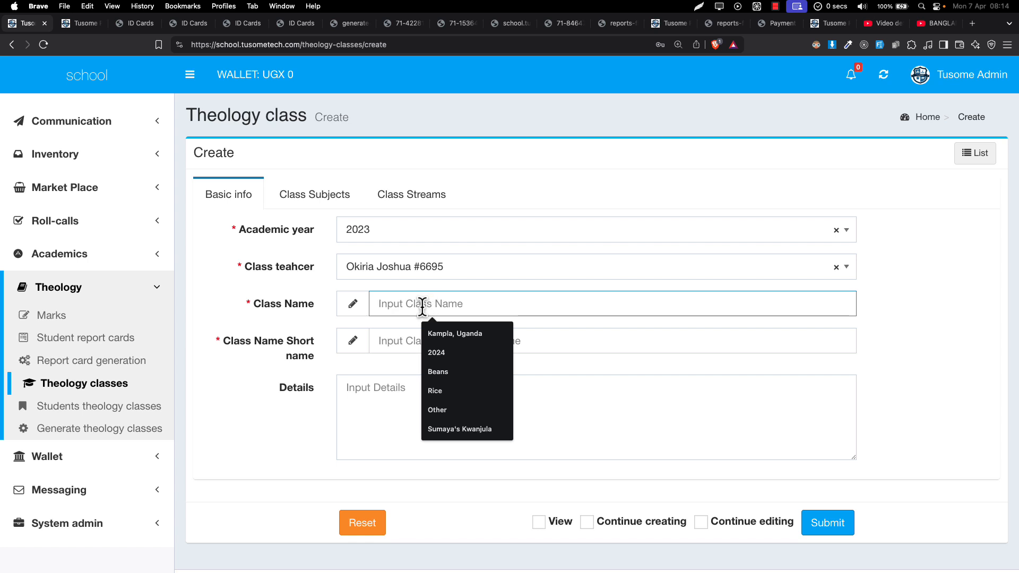
text(P.4)
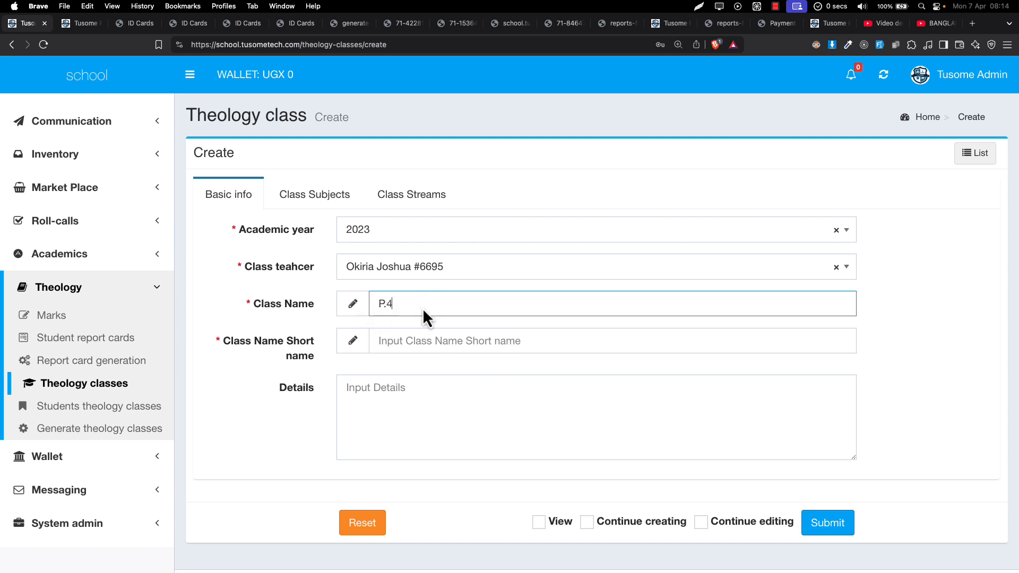
key(BackSpace)
key(BackSpace)
text(ru)
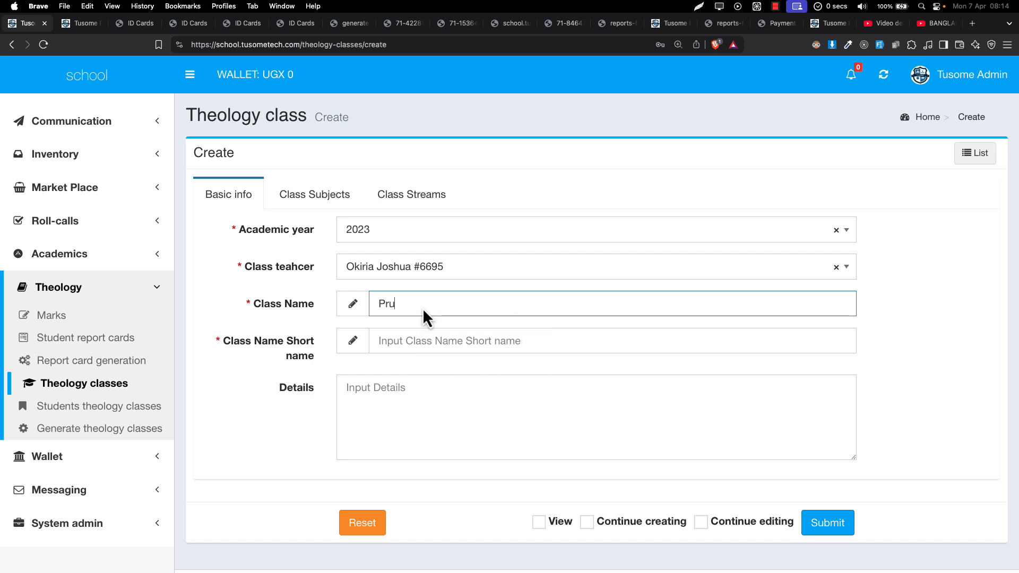
key(BackSpace)
text(imary)
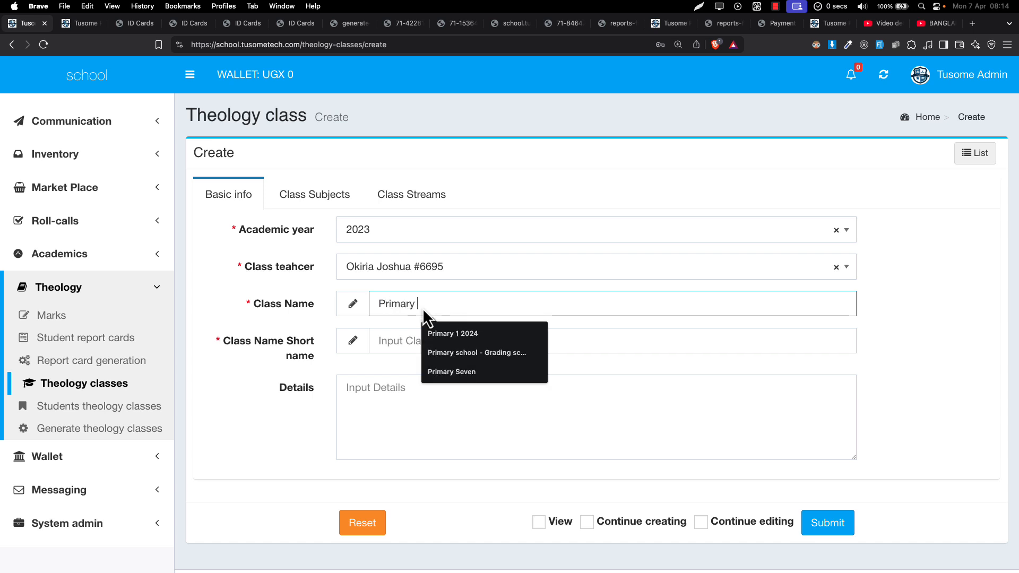
key(Caps_Lock)
text(ry Four)
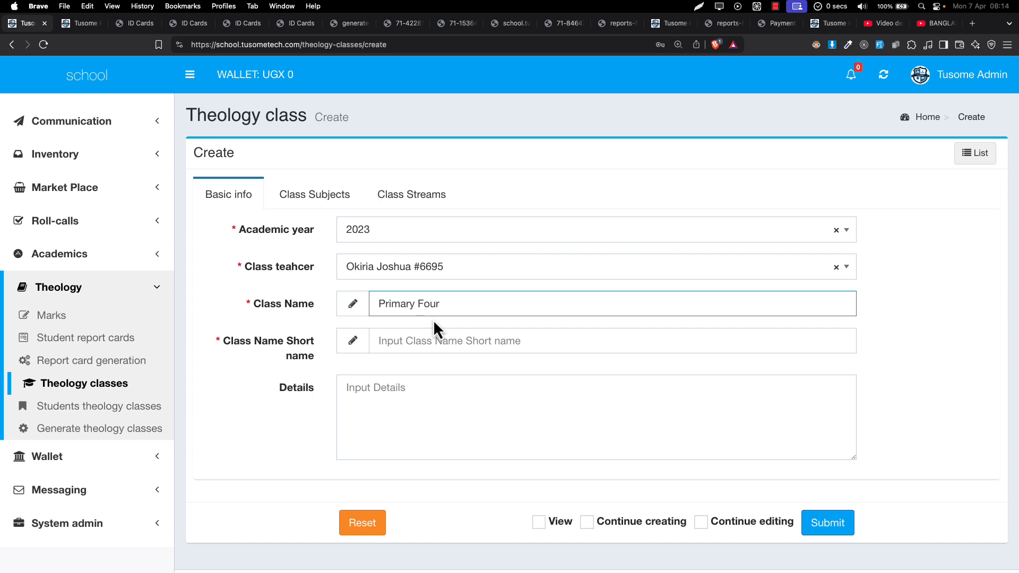
Enter "P.4" as the class short name and "Some details about this class" as the details.
click(434, 341)
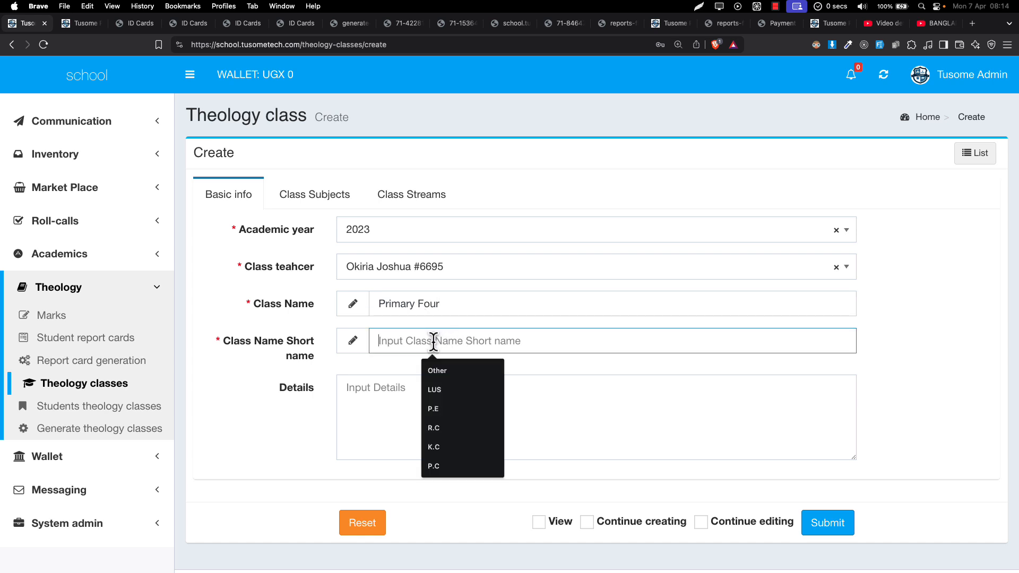
text(P.4)
click(436, 378)
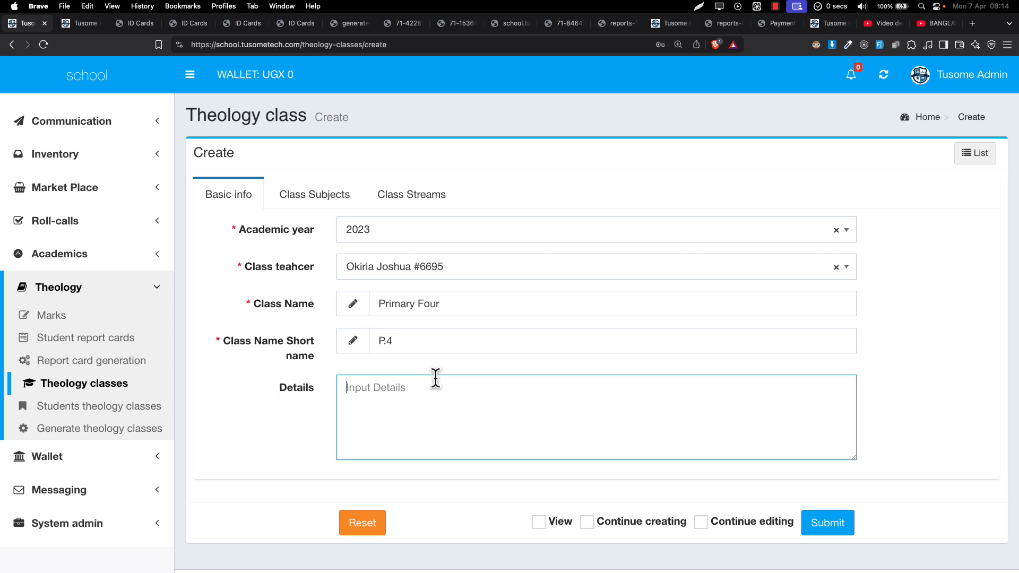
key(Caps_Lock)
text(s)
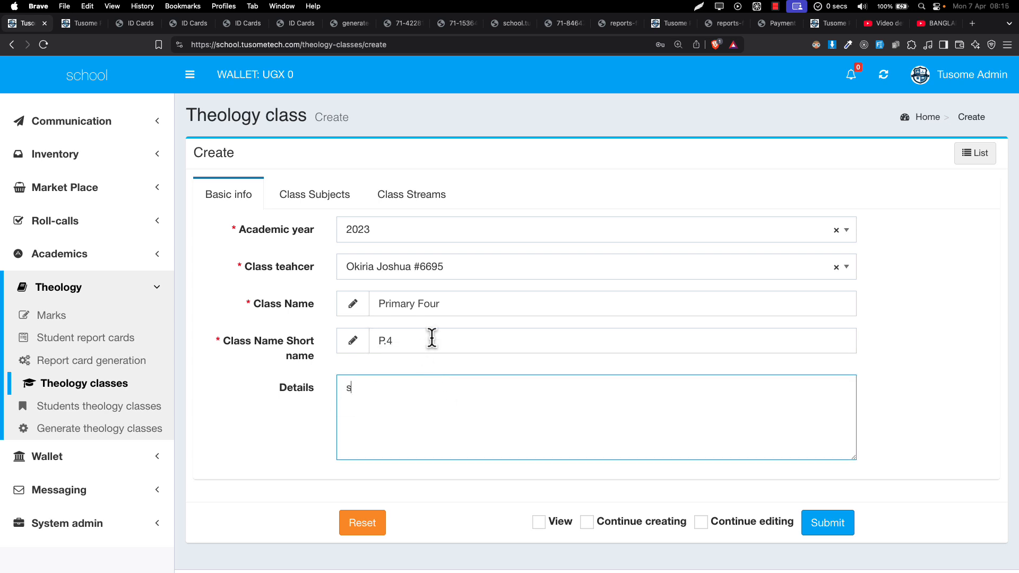
text(oME D)
key(super+a)
text(S)
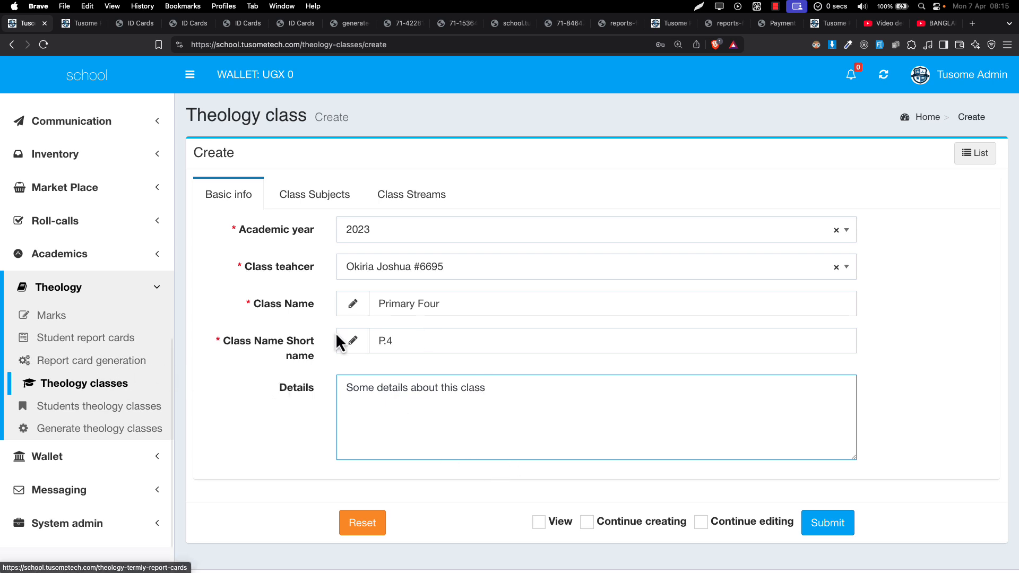
Check the class subjects and class streams sections, return to the basic info, and submit the new theology class.
click(322, 206)
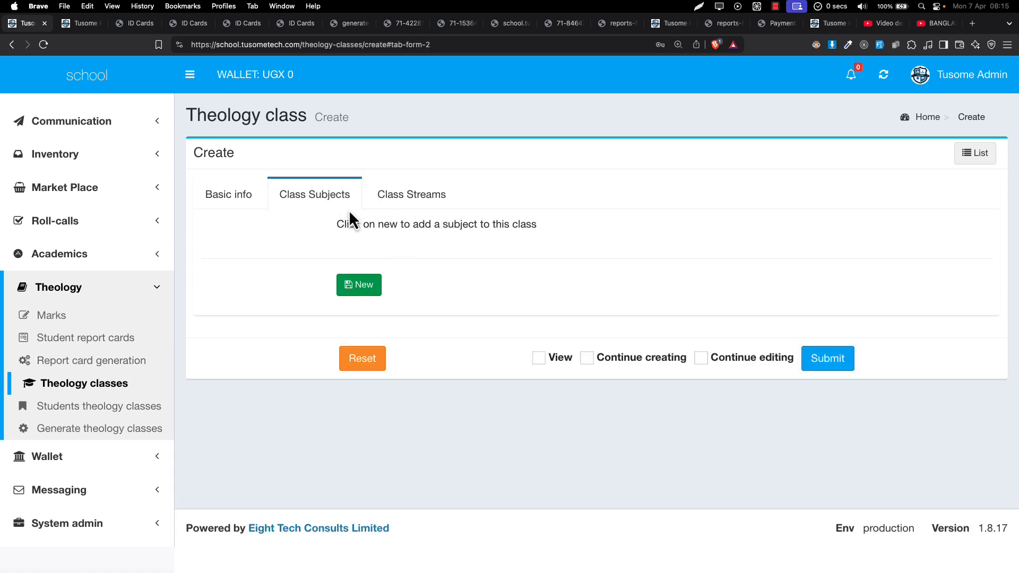
click(378, 208)
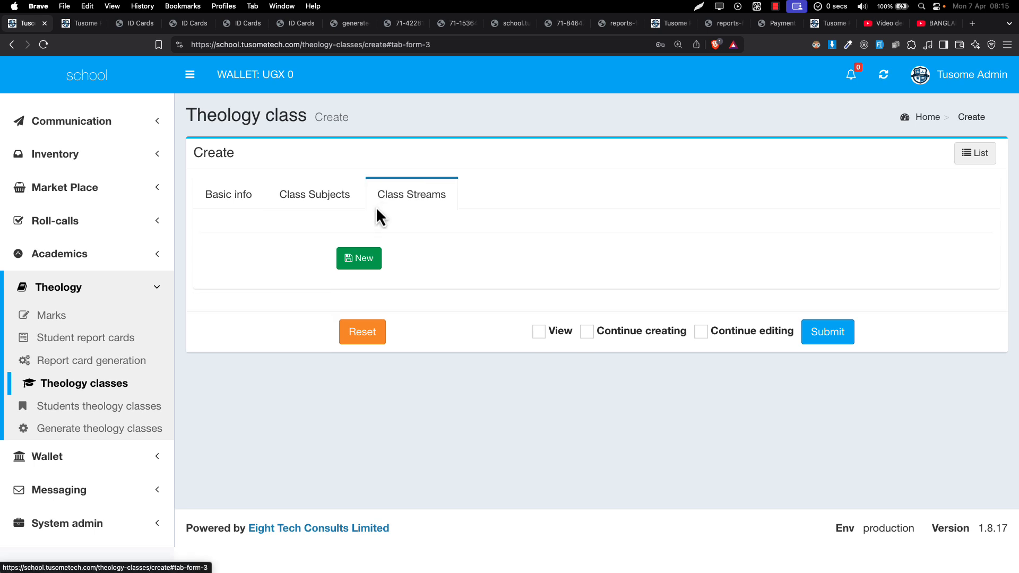
click(210, 202)
scroll(386, 316, down, 1)
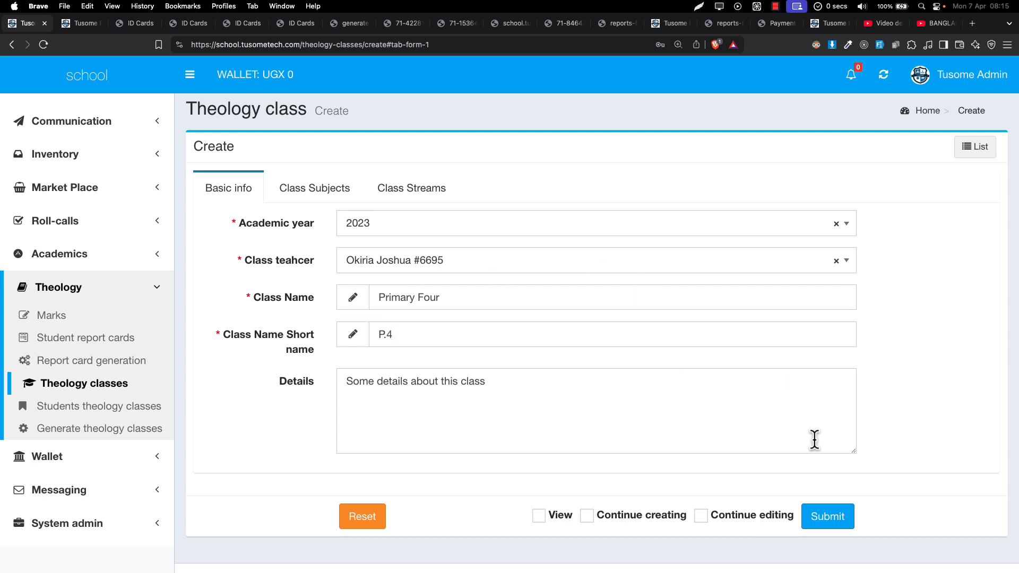
click(821, 518)
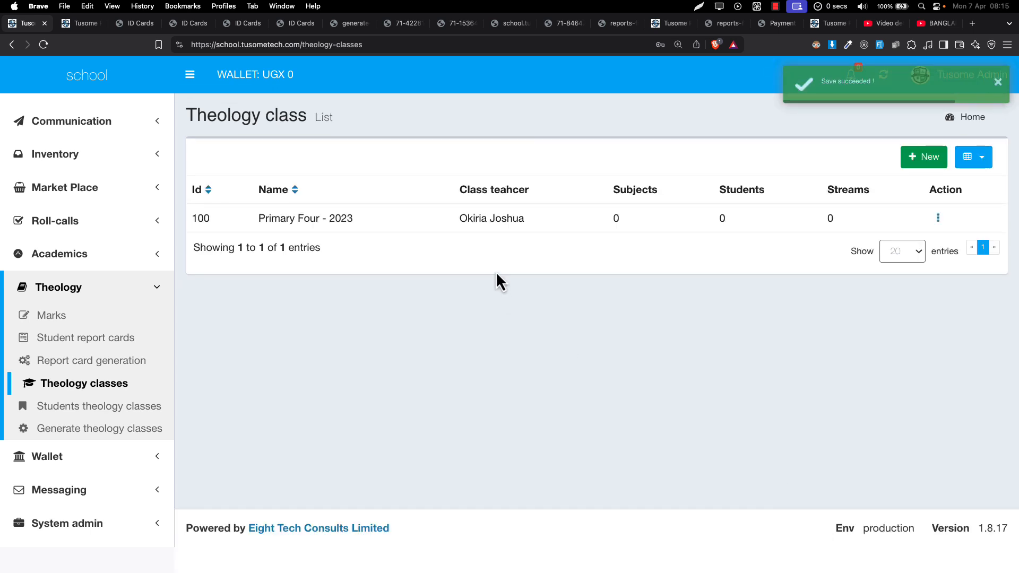
Examine the Primary Four - 2023 entry in the theology class list, including its name, class teacher, subjects and students.
drag(280, 219, 346, 226)
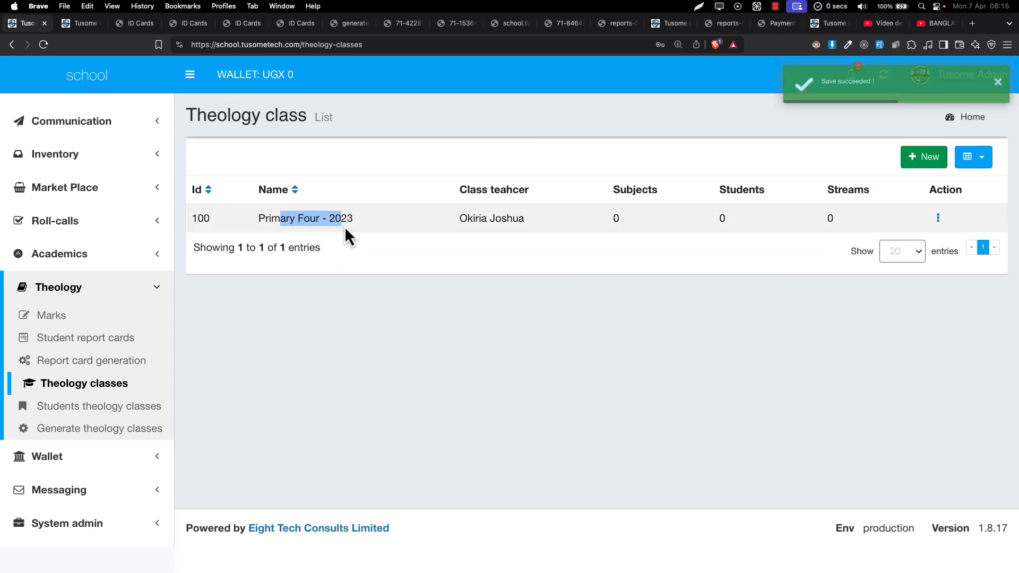
key(super+equal)
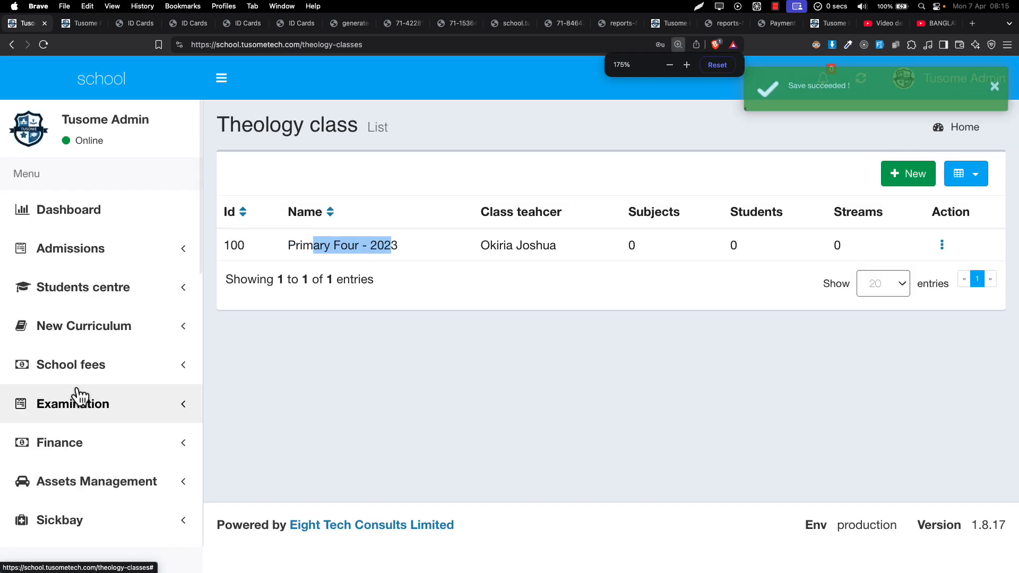
scroll(133, 469, down, 10)
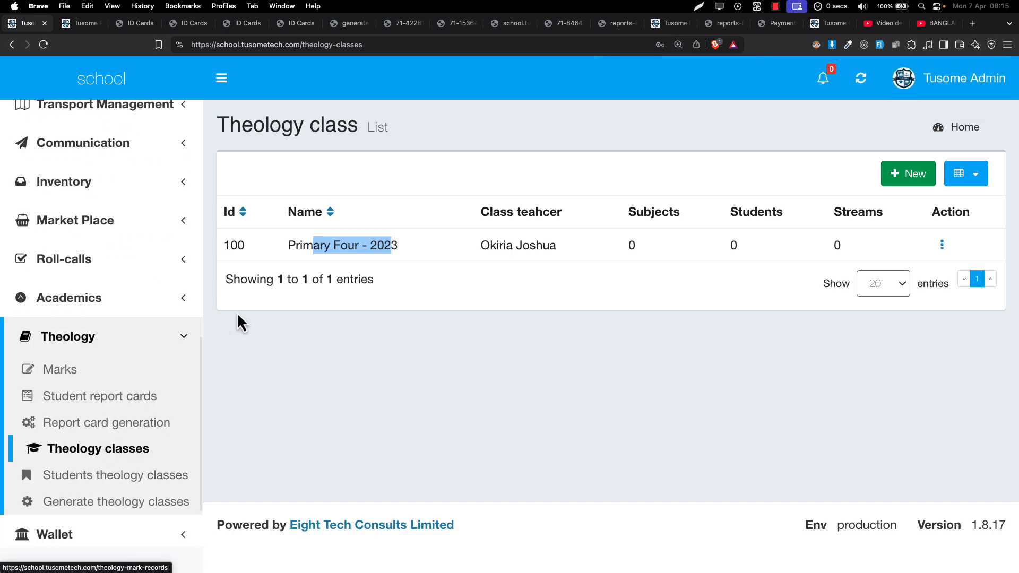
drag(500, 245, 542, 247)
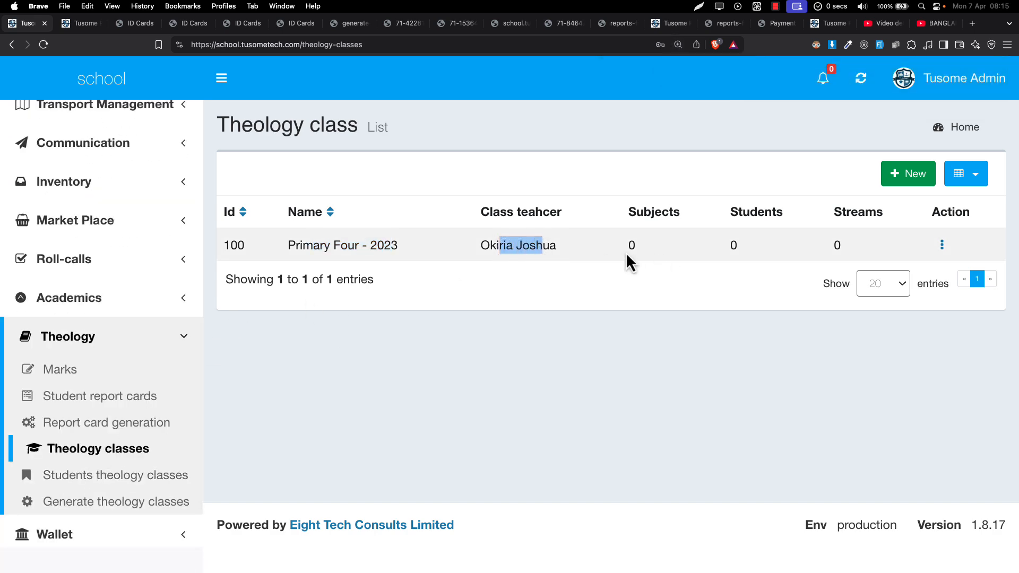
drag(624, 250, 671, 250)
click(739, 250)
drag(740, 249, 719, 256)
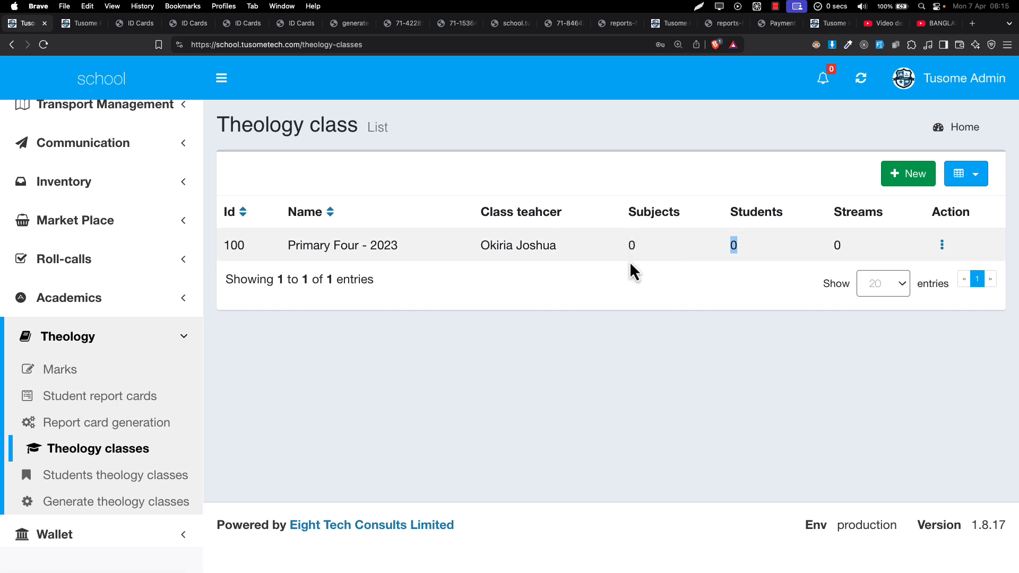
drag(617, 246, 692, 239)
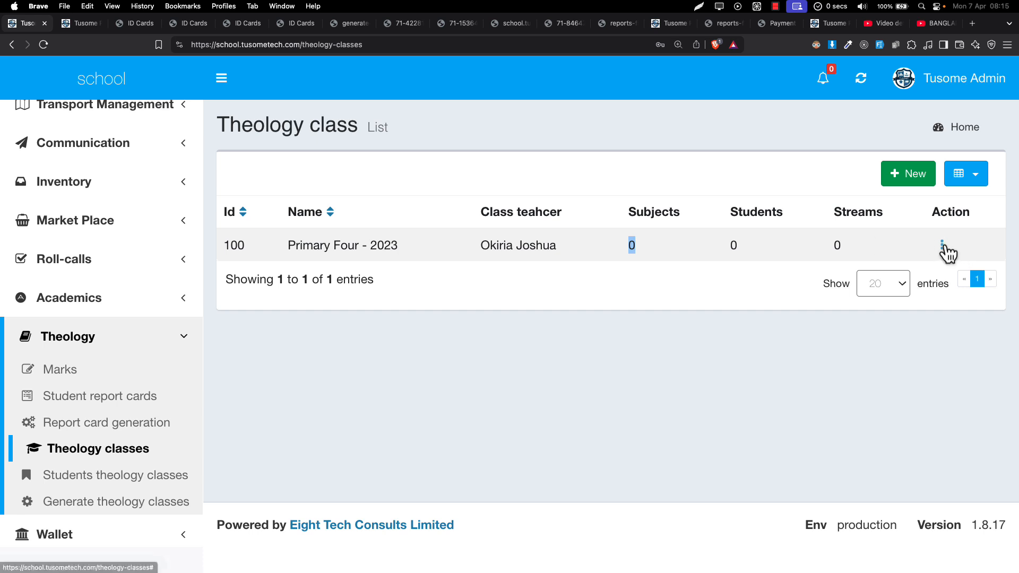
Open the Primary Four - 2023 class for editing and add a new entry under its class subjects.
click(944, 247)
click(927, 264)
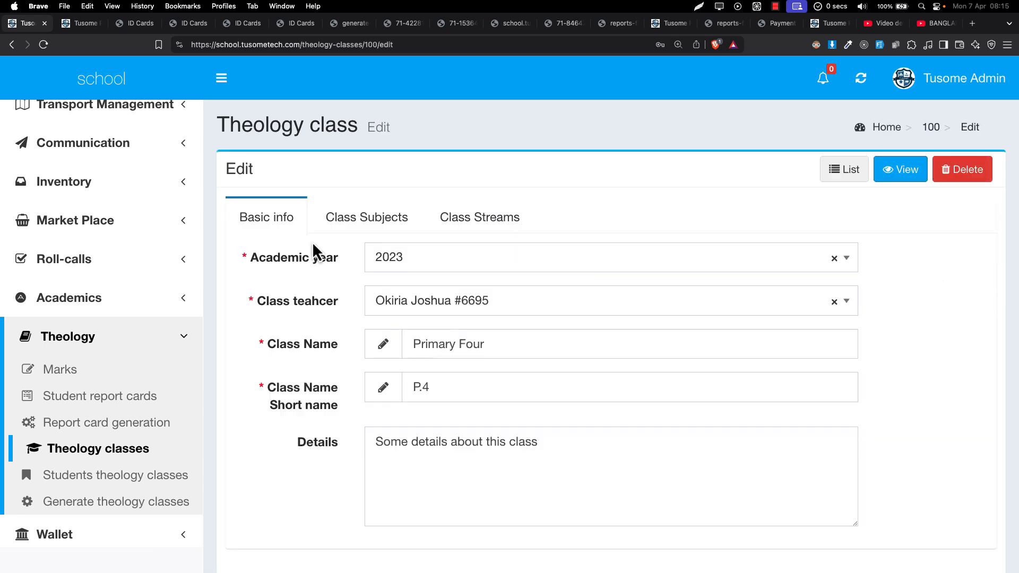
click(351, 225)
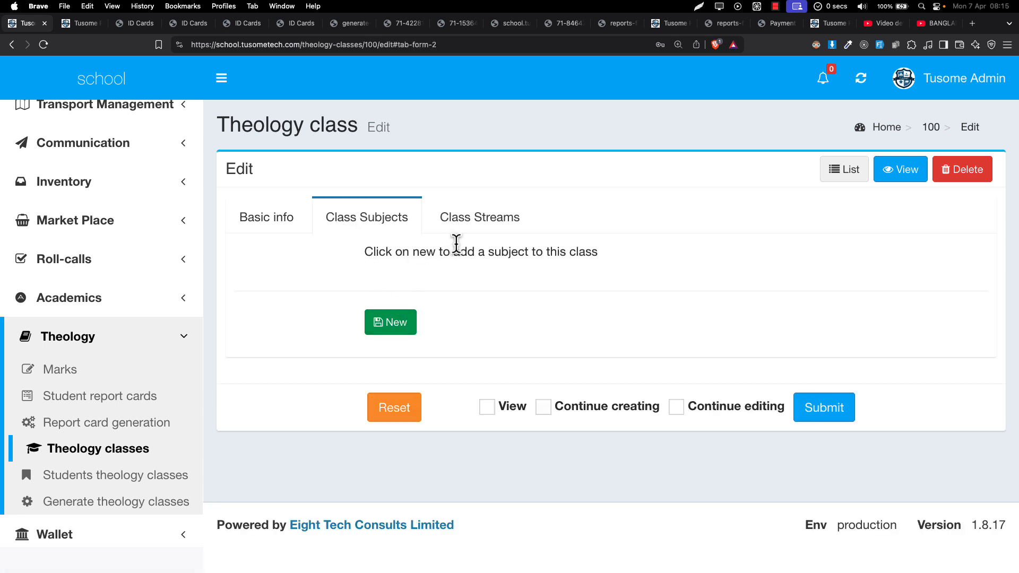
click(400, 329)
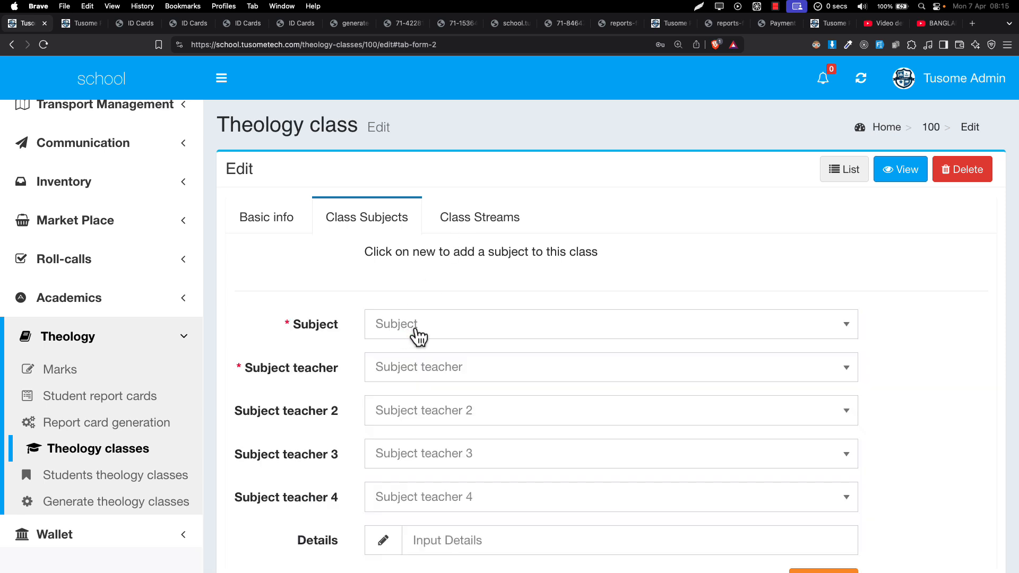
Set the new entry's subject to QURAN - QUR and choose its main subject teacher from the staff list.
scroll(416, 335, down, 1)
click(416, 314)
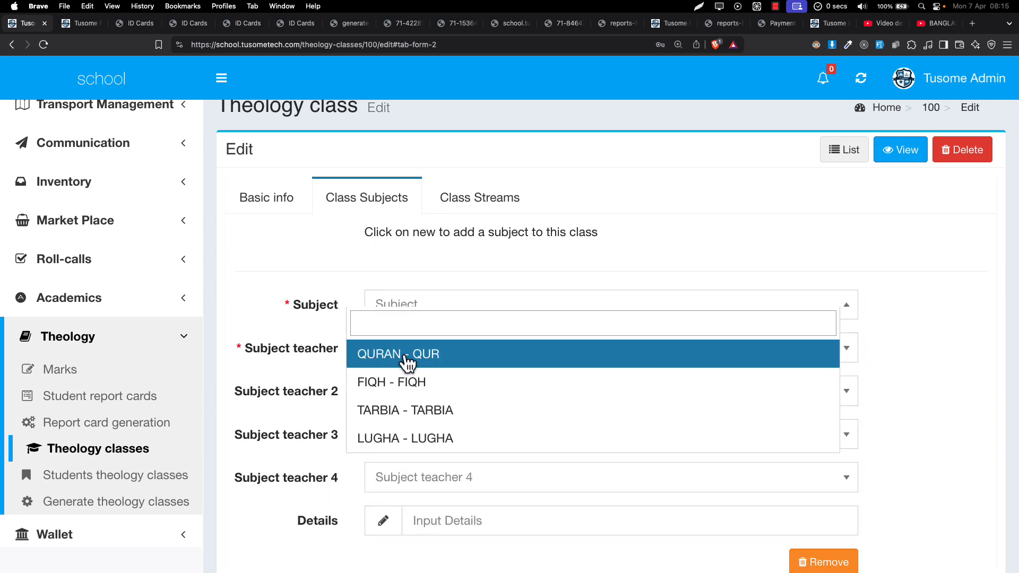
click(414, 359)
scroll(406, 360, down, 2)
click(432, 275)
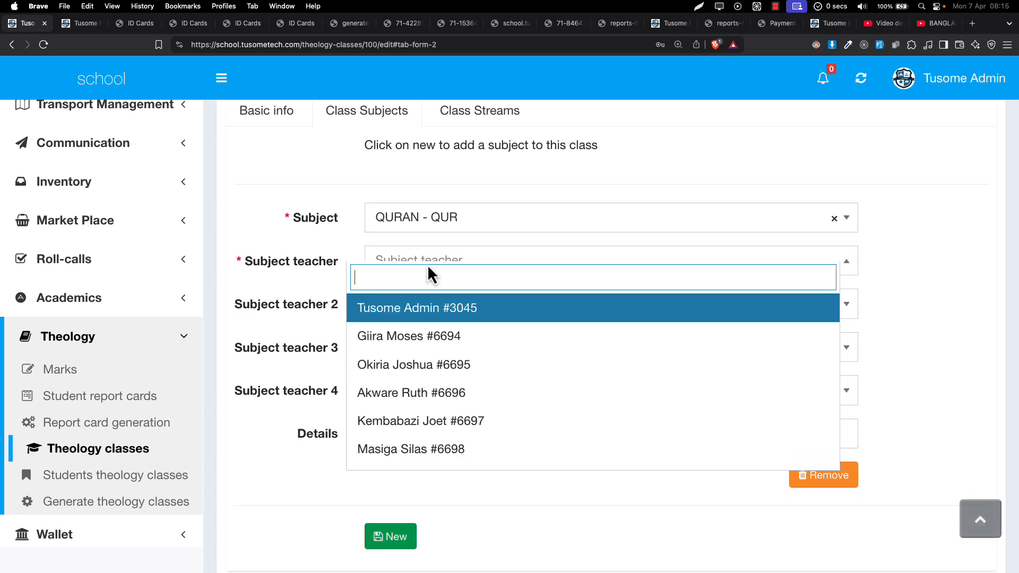
scroll(432, 388, down, 3)
click(443, 318)
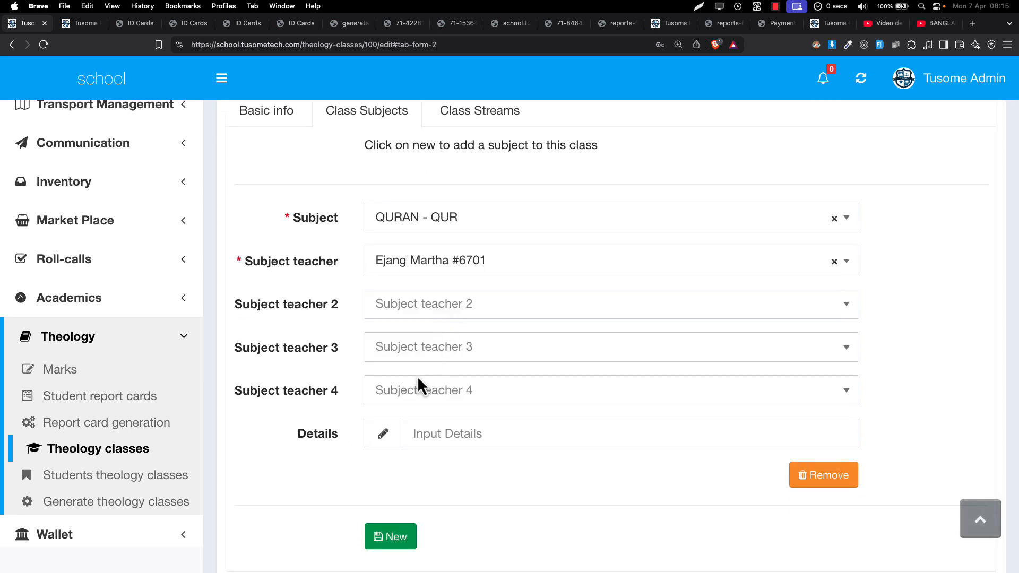
Choose a different staff member as Subject teacher 2 for the QURAN - QUR subject.
click(416, 318)
scroll(413, 435, down, 5)
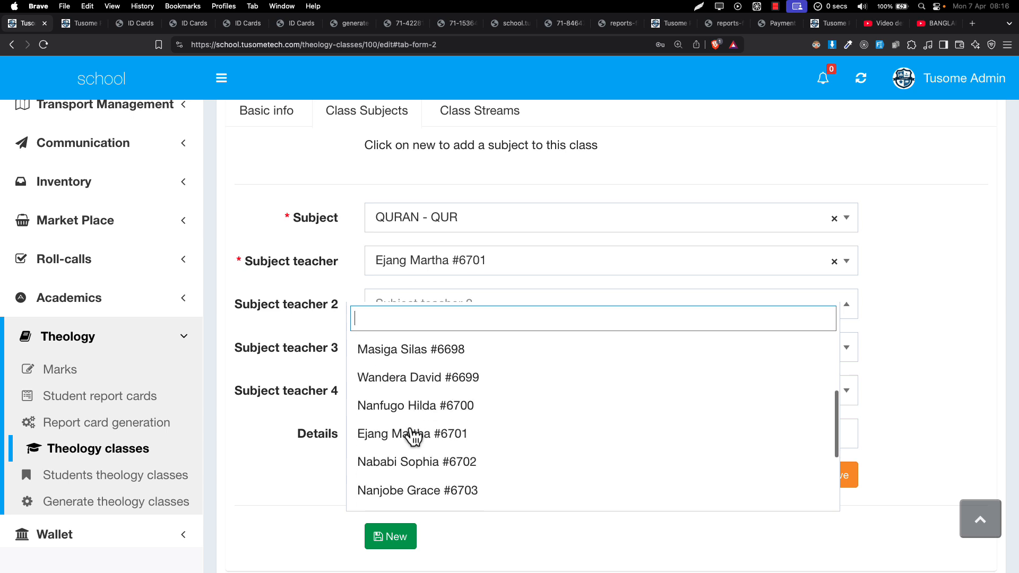
click(405, 390)
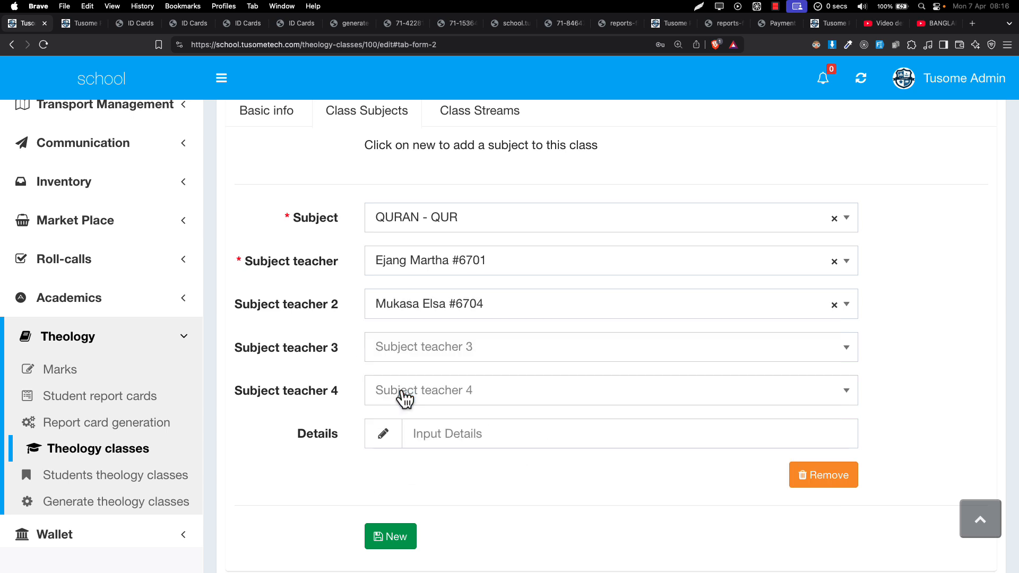
Add another class subject entry, set its subject to FIQH - FIQH and choose its main subject teacher from the staff list.
click(434, 436)
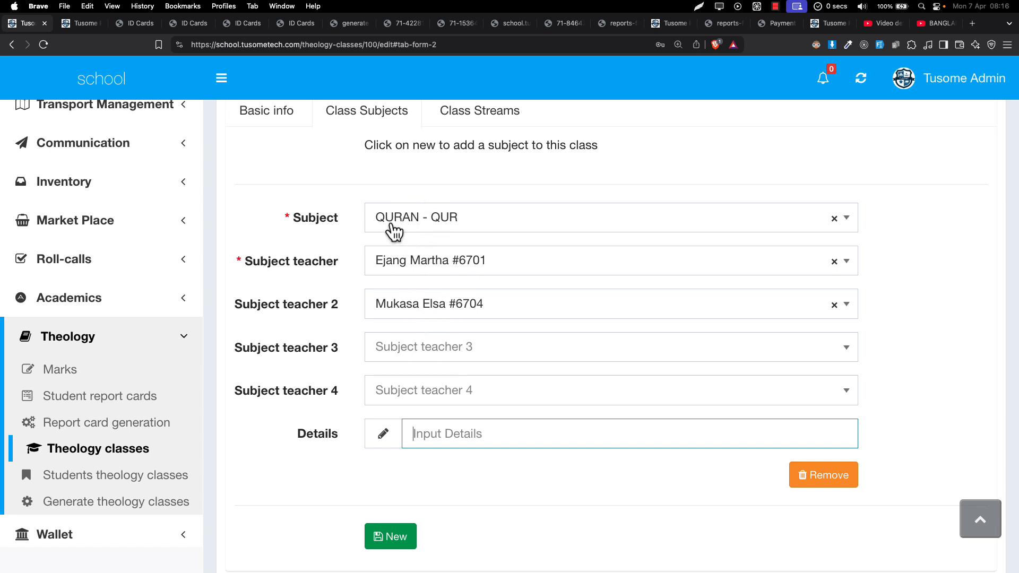
scroll(437, 471, down, 3)
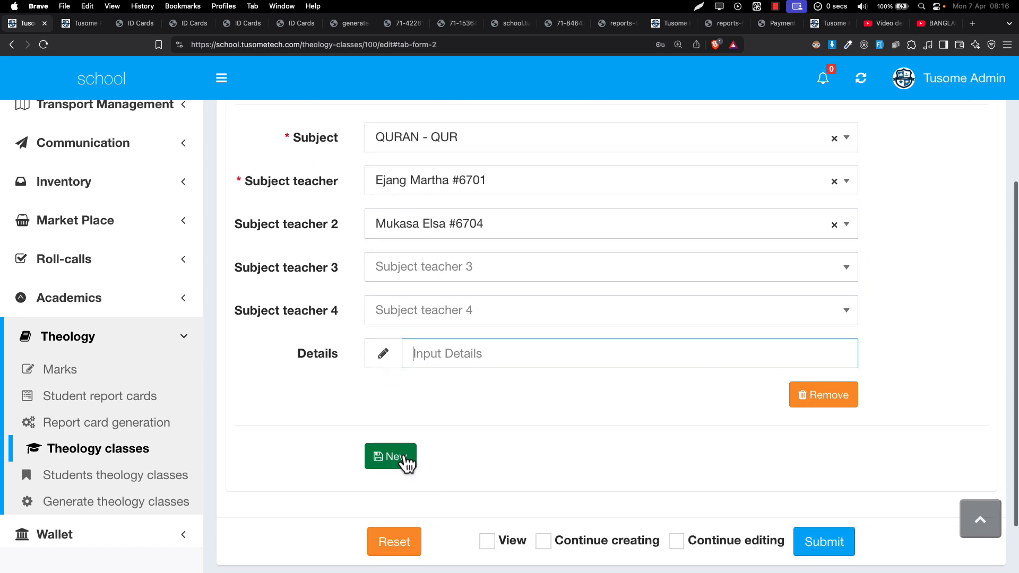
click(406, 463)
scroll(402, 462, down, 3)
click(407, 372)
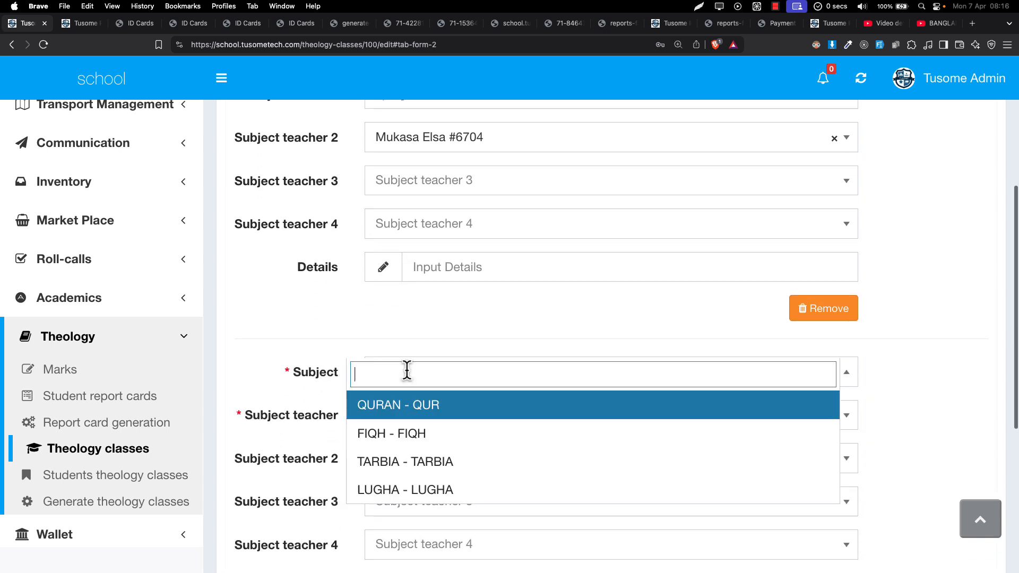
click(398, 433)
click(393, 420)
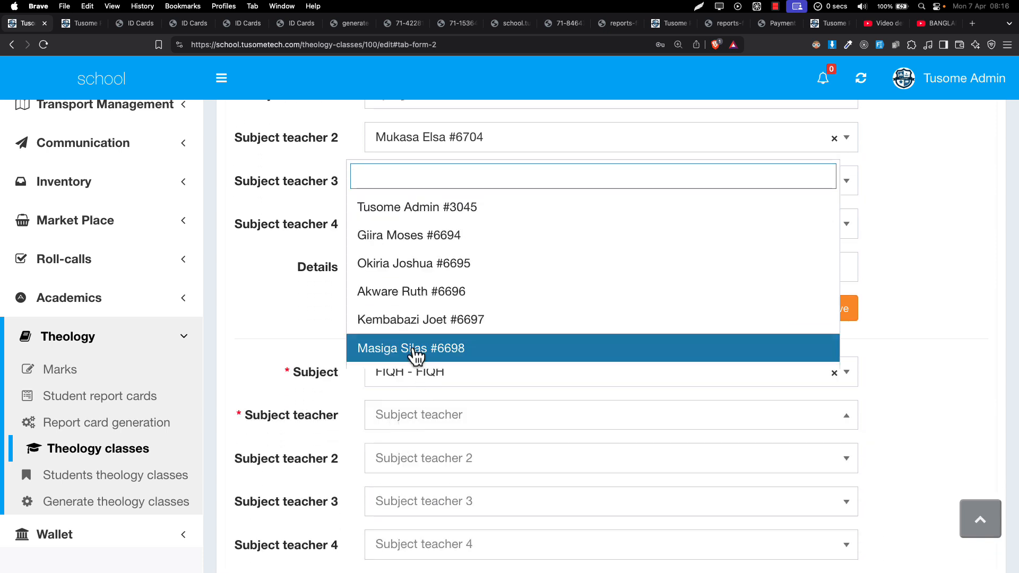
click(409, 293)
Add a third class subject entry for TARBIA - TARBIA and choose a staff member as its main subject teacher.
scroll(406, 300, up, 1)
scroll(409, 303, down, 5)
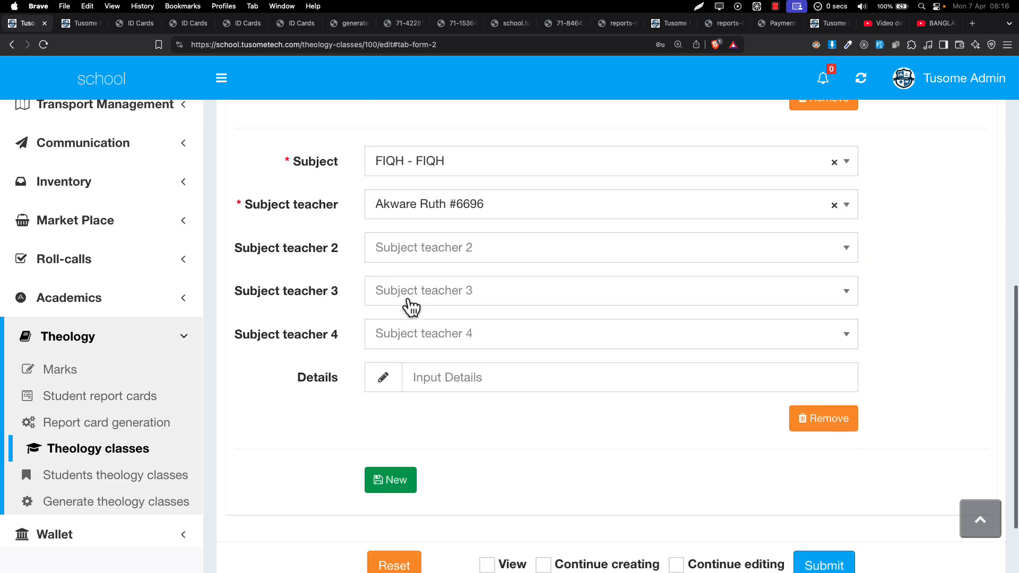
click(391, 483)
scroll(387, 488, down, 2)
click(412, 420)
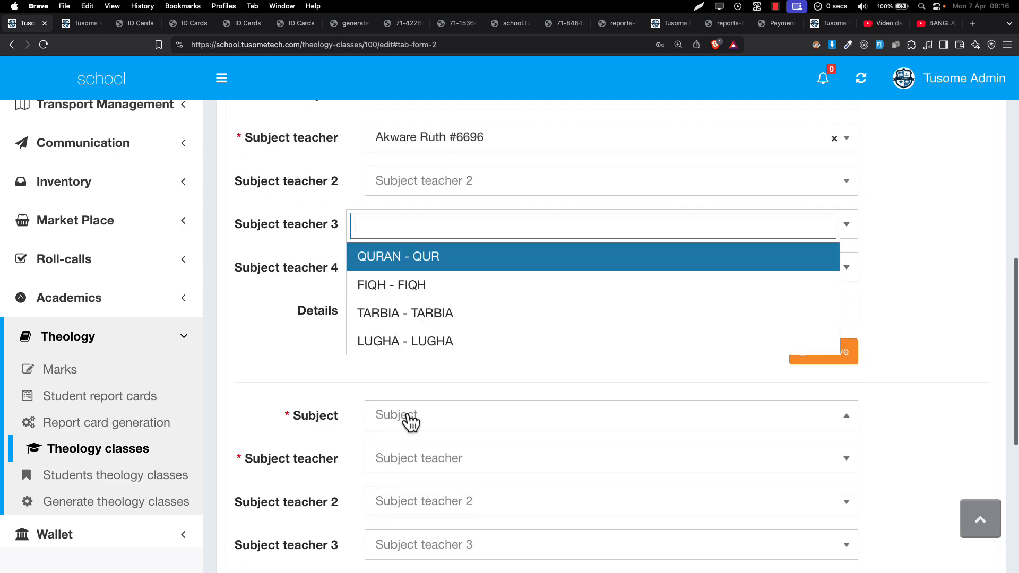
click(406, 313)
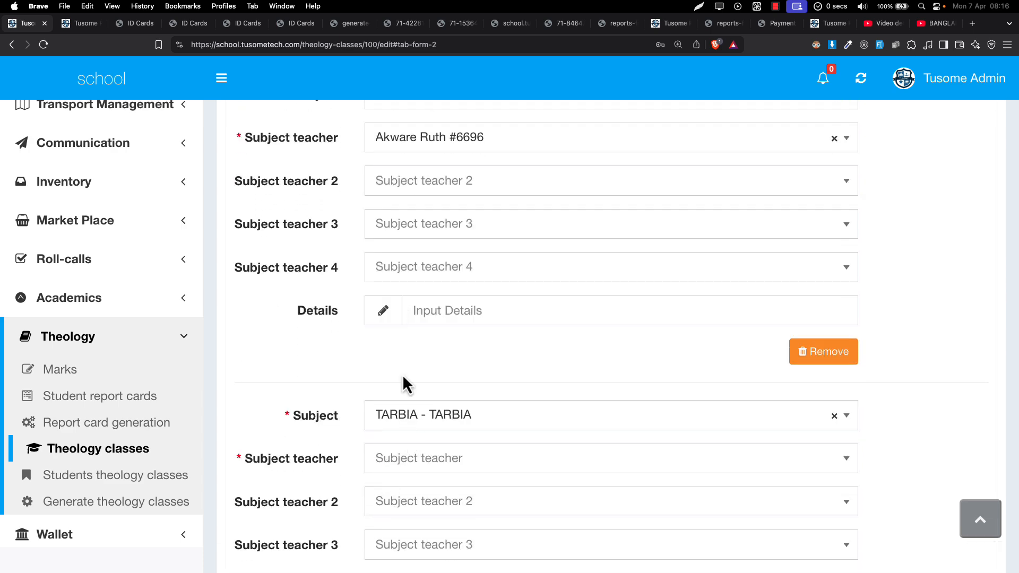
click(405, 459)
click(409, 375)
Add a fourth class subject entry for LUGHA - LUGHA and choose a staff member as its main subject teacher.
scroll(408, 377, down, 4)
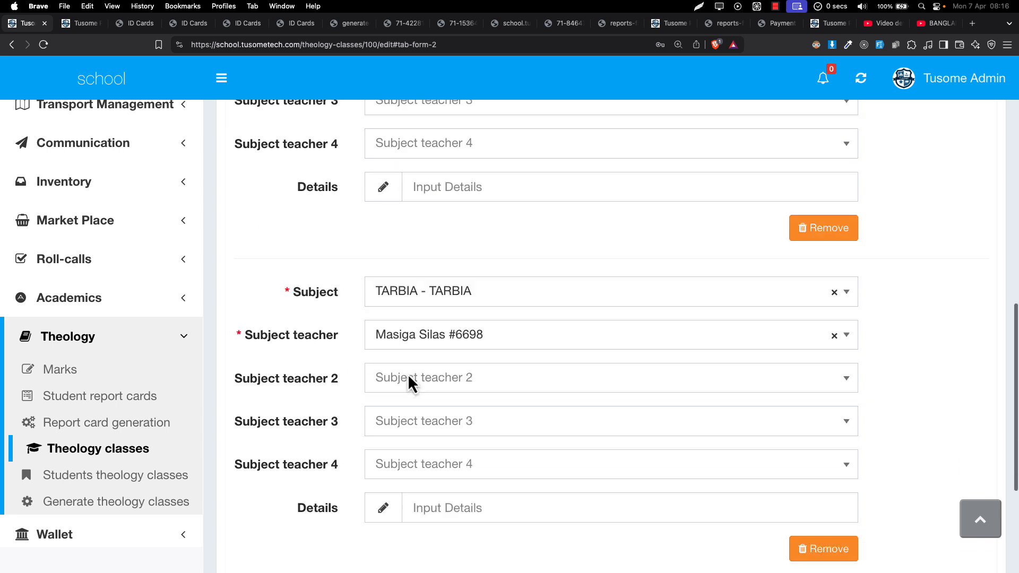
click(385, 537)
scroll(383, 544, down, 2)
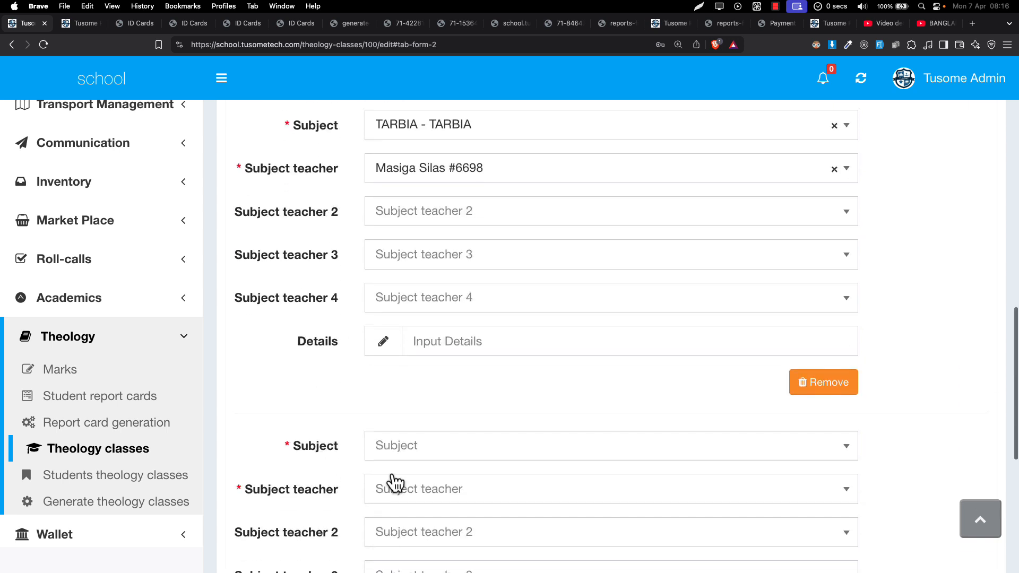
click(404, 451)
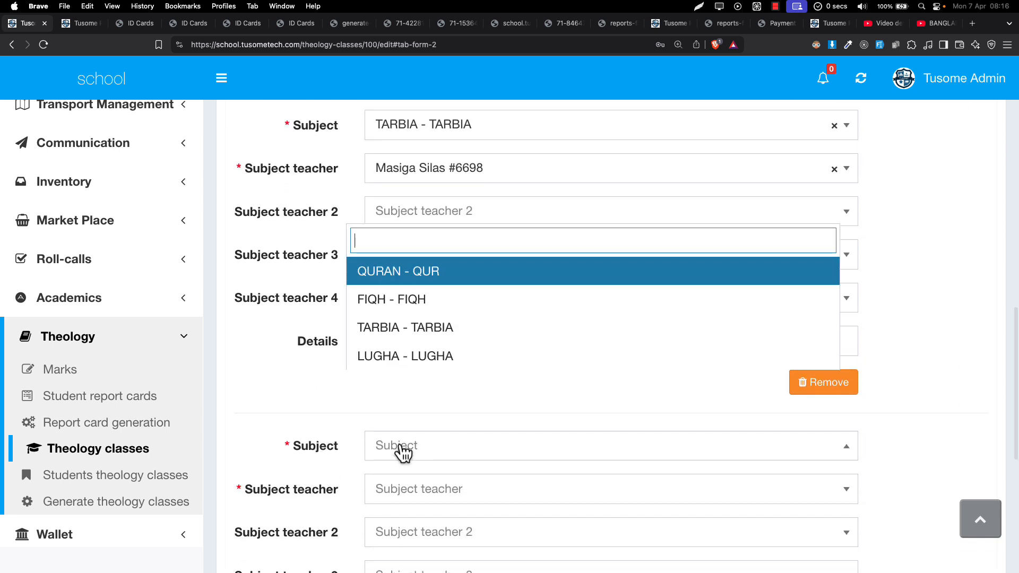
click(403, 358)
scroll(402, 364, down, 2)
click(401, 424)
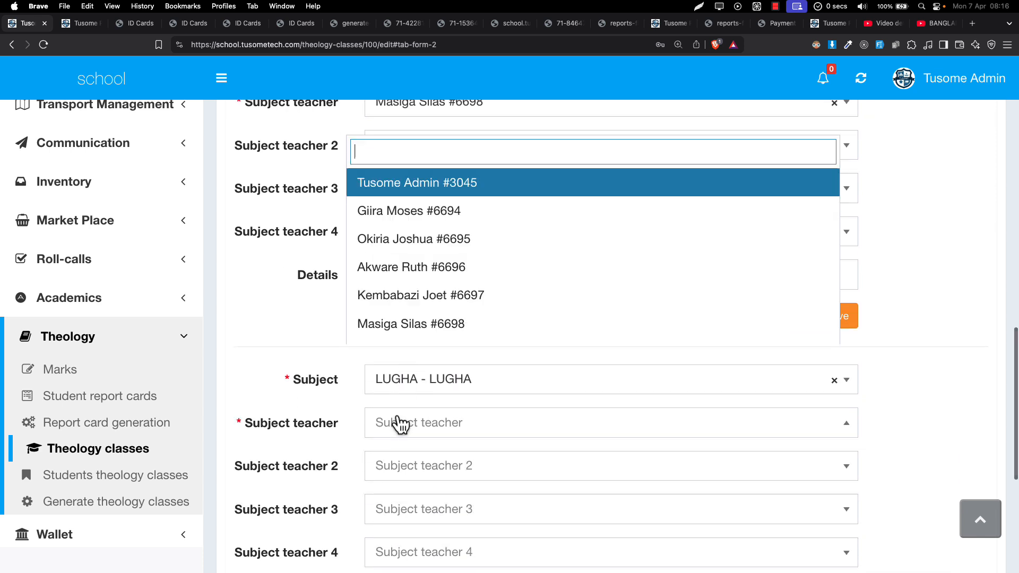
scroll(421, 300, down, 8)
click(422, 298)
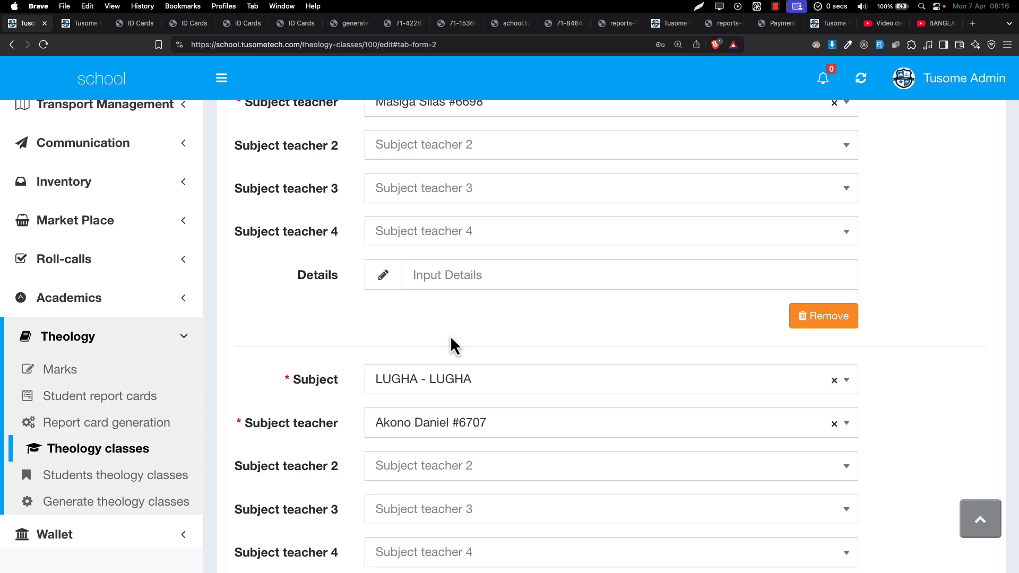
Review the class's basic info and its class subject entries with their assigned teachers.
scroll(450, 346, down, 5)
scroll(642, 410, up, 17)
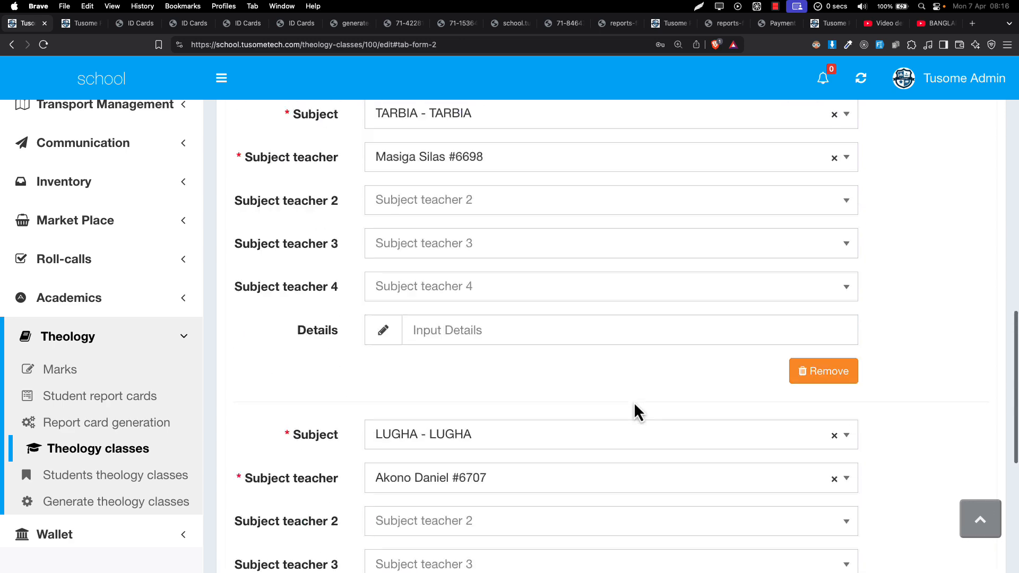
scroll(460, 315, up, 10)
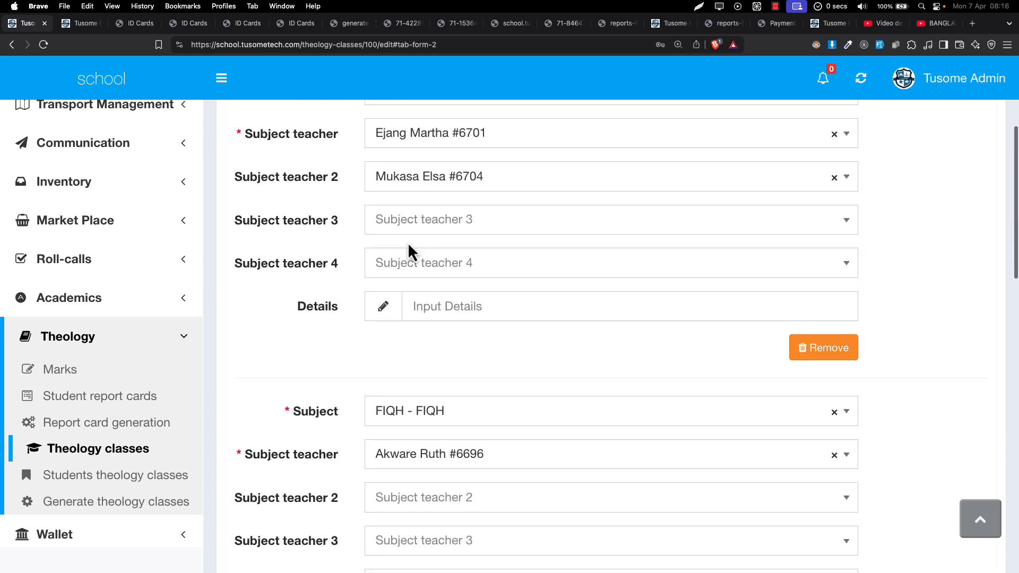
click(277, 236)
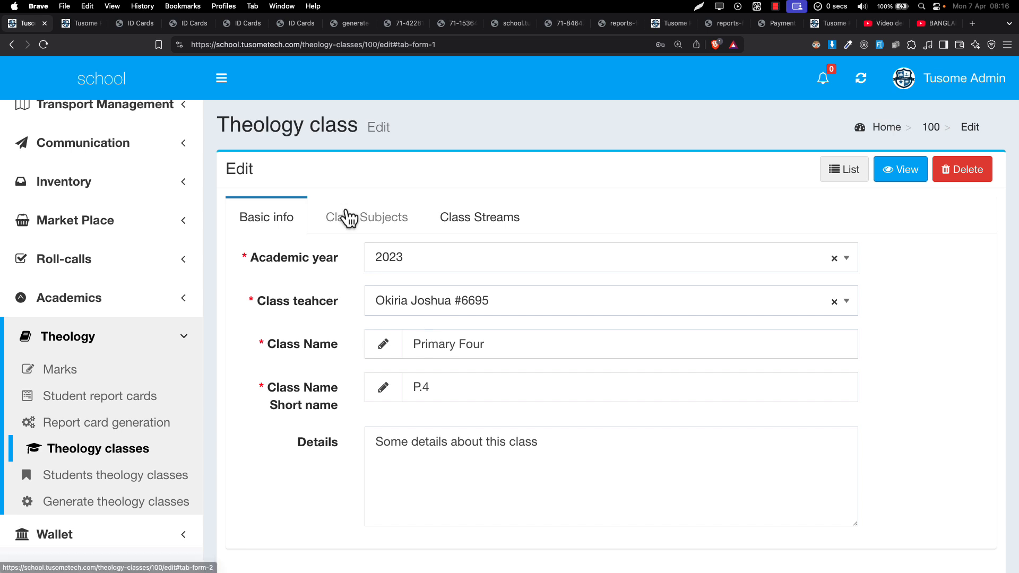
click(343, 218)
click(276, 231)
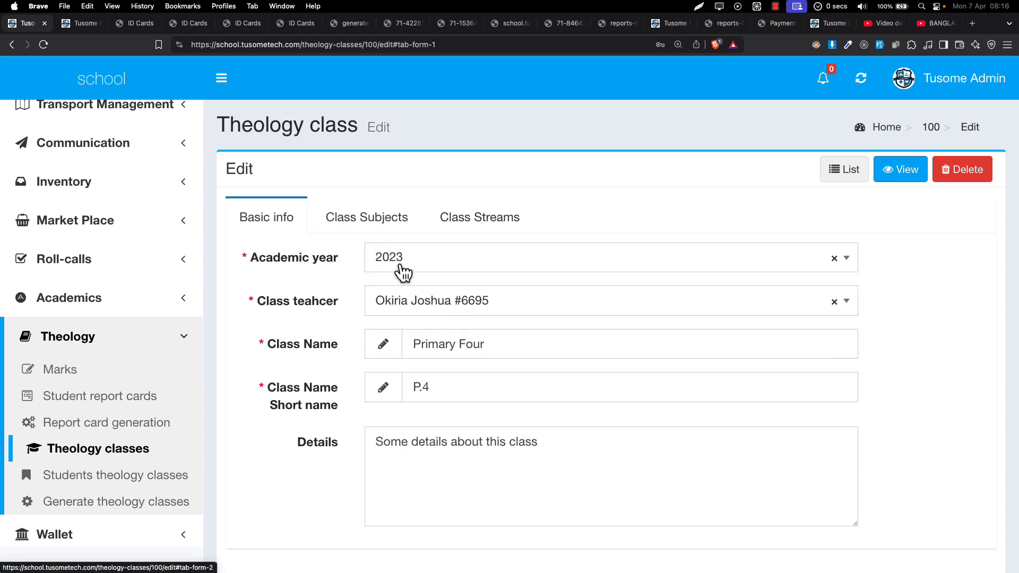
click(346, 218)
scroll(381, 276, down, 1)
scroll(381, 276, down, 6)
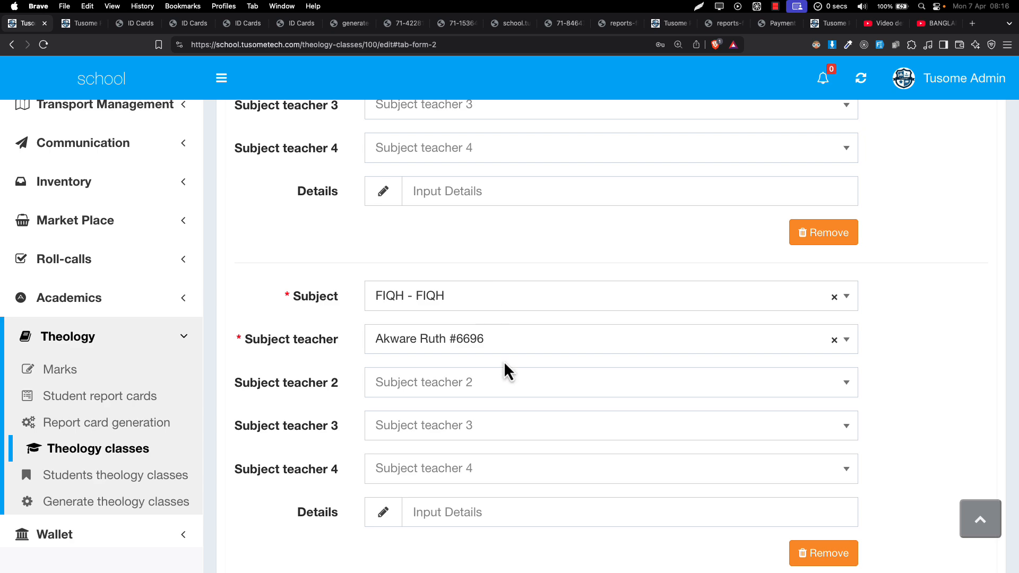
Switch the browser to full screen and submit the Primary Four class with its subject entries.
key(ctrl+super+f)
scroll(553, 346, down, 6)
scroll(691, 436, down, 10)
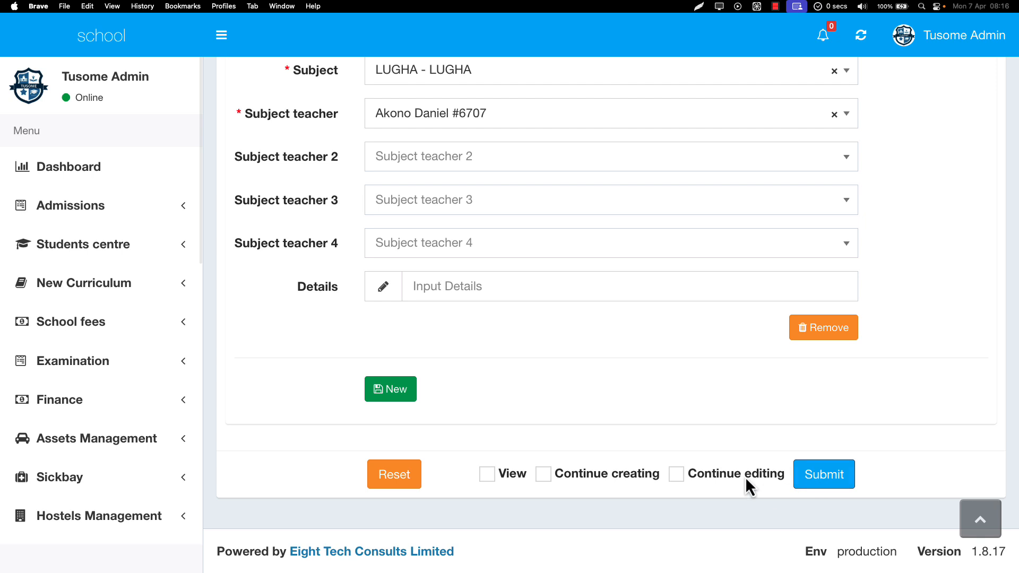
click(842, 481)
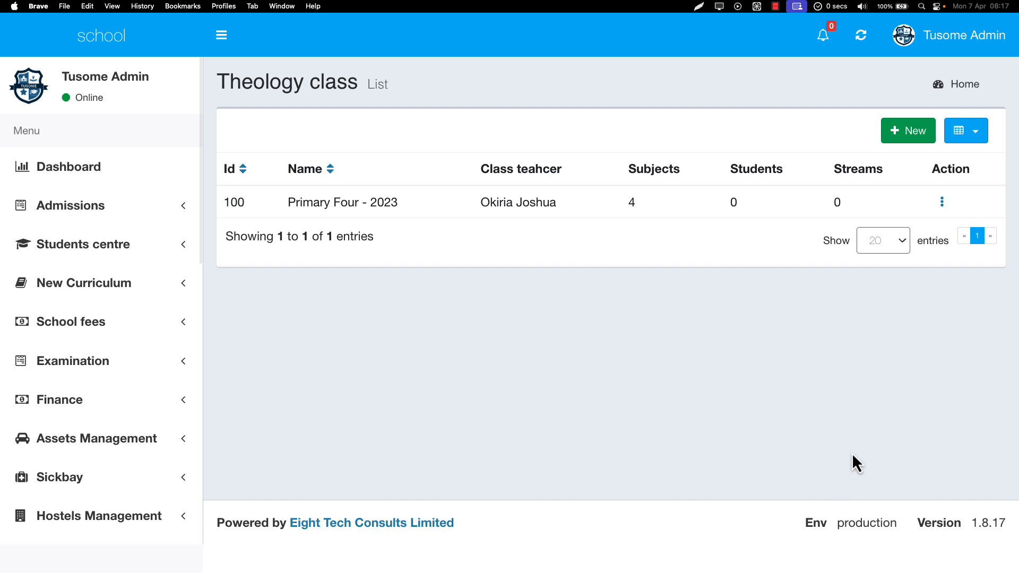
Examine the Primary Four - 2023 row in the theology class list, including its class teacher, subjects and streams.
drag(513, 204, 642, 215)
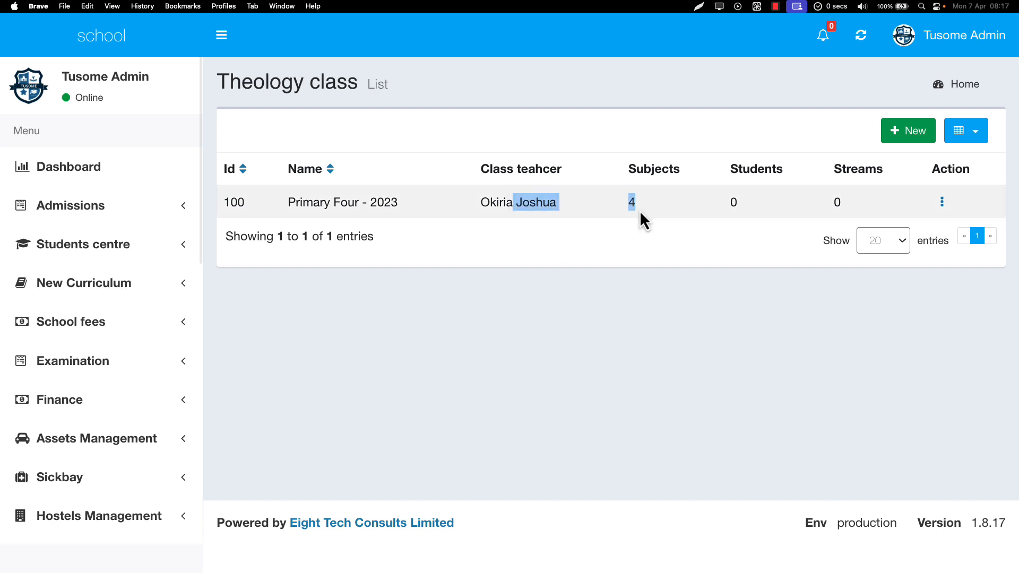
scroll(187, 341, down, 1)
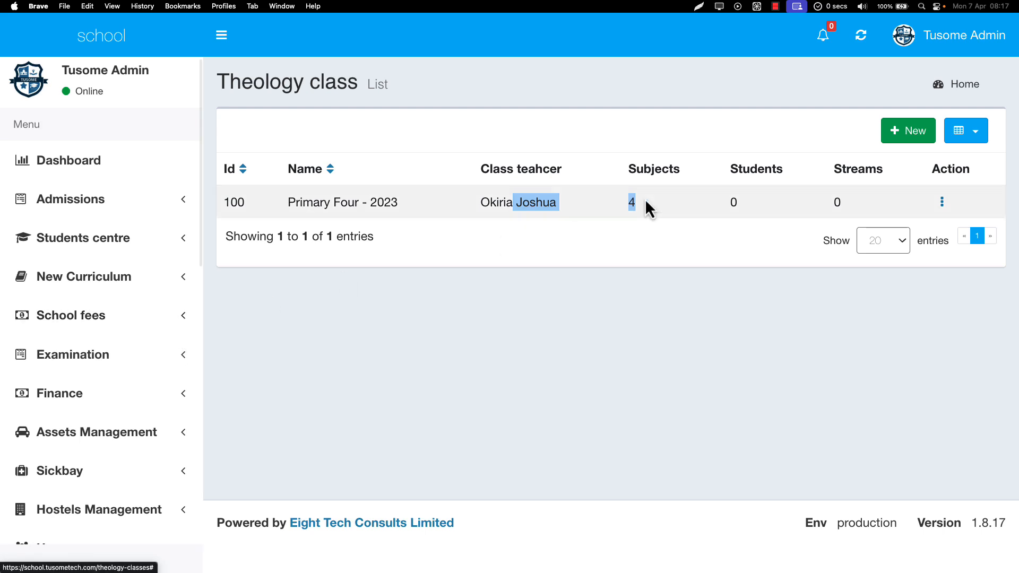
drag(626, 207, 634, 206)
drag(360, 202, 487, 196)
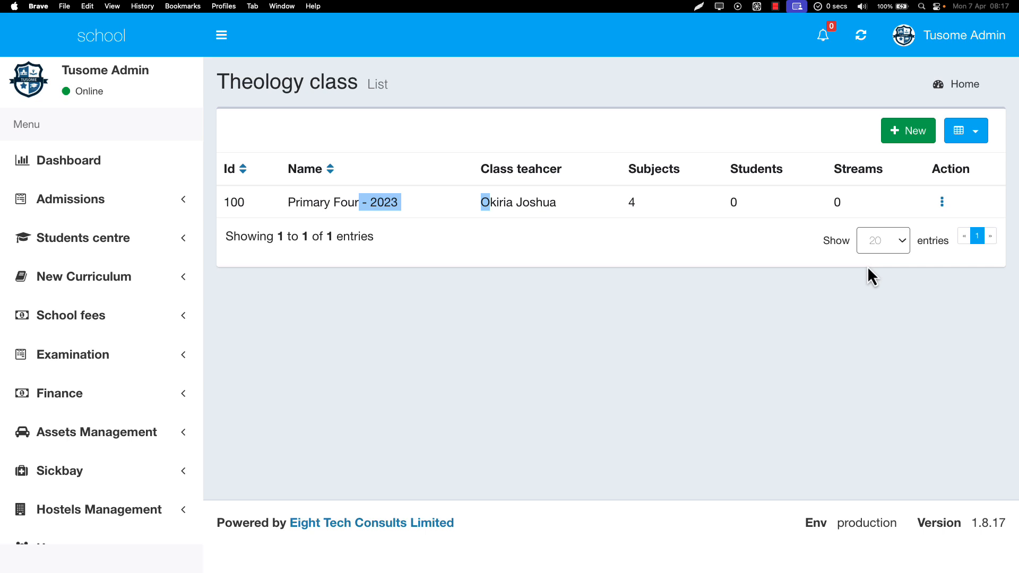
drag(340, 203, 657, 201)
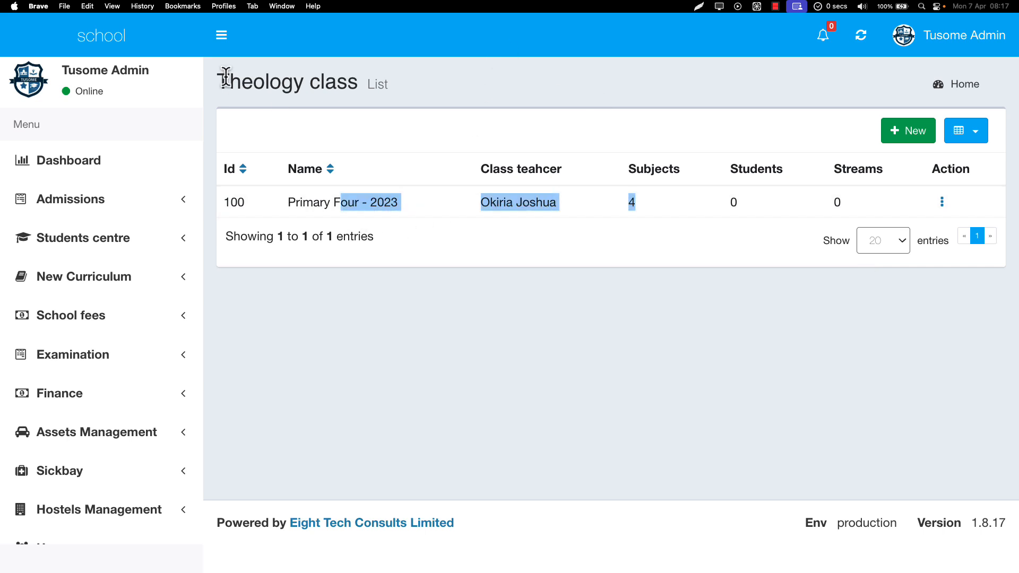
drag(230, 84, 373, 83)
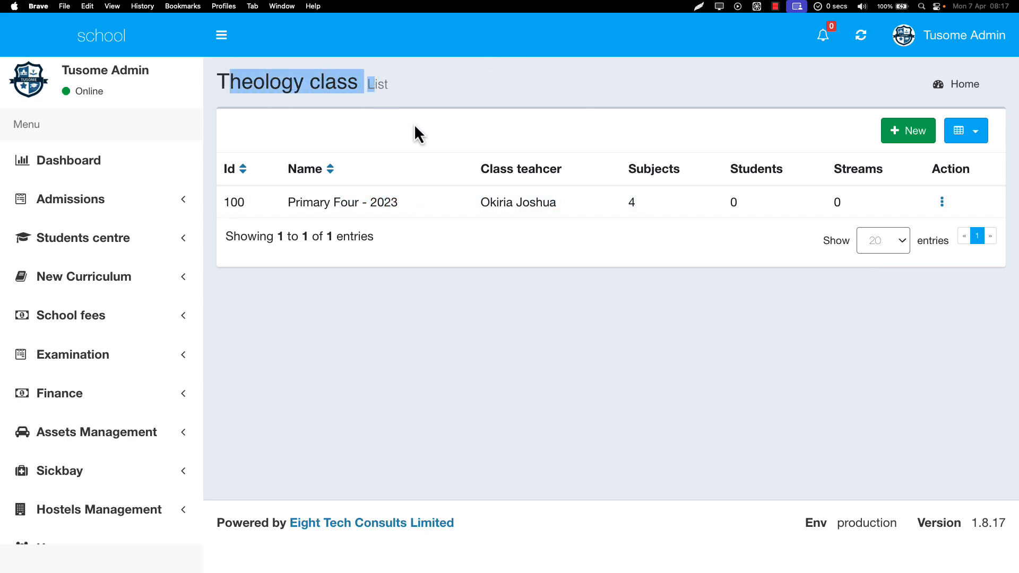
double_click(837, 201)
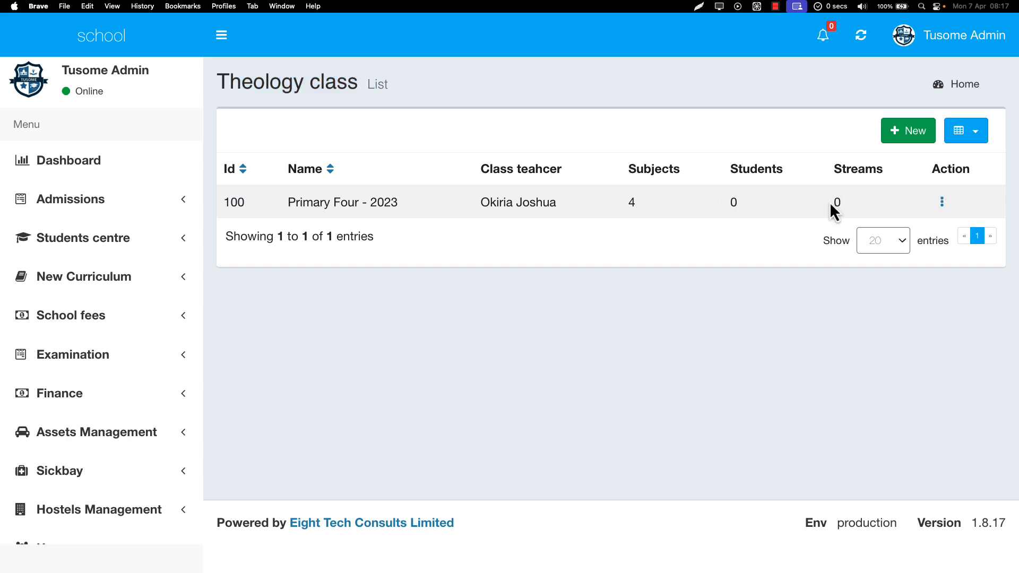
Open the Primary Four - 2023 class for editing and add a class stream named Blue.
click(943, 201)
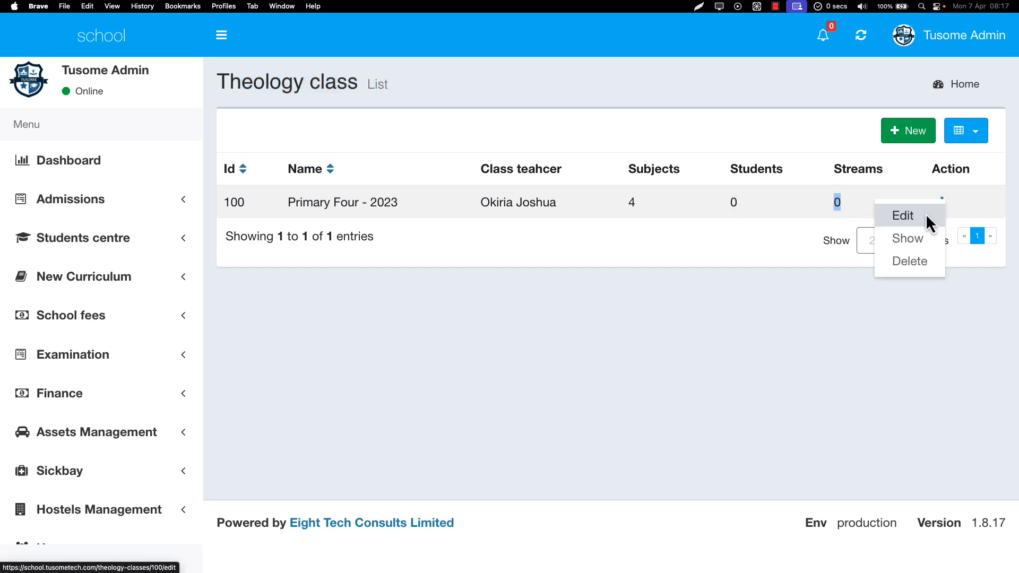
click(926, 214)
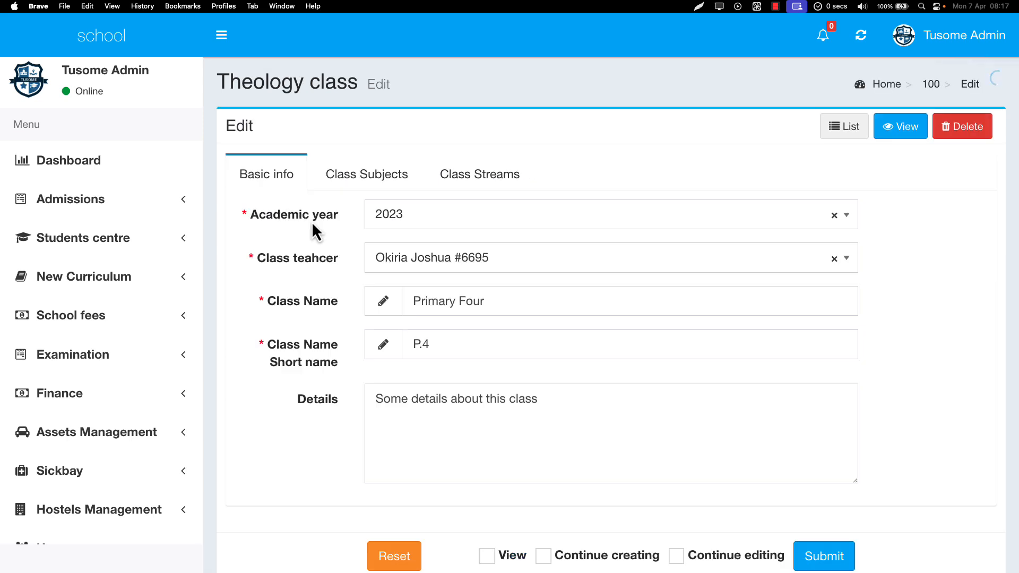
click(455, 186)
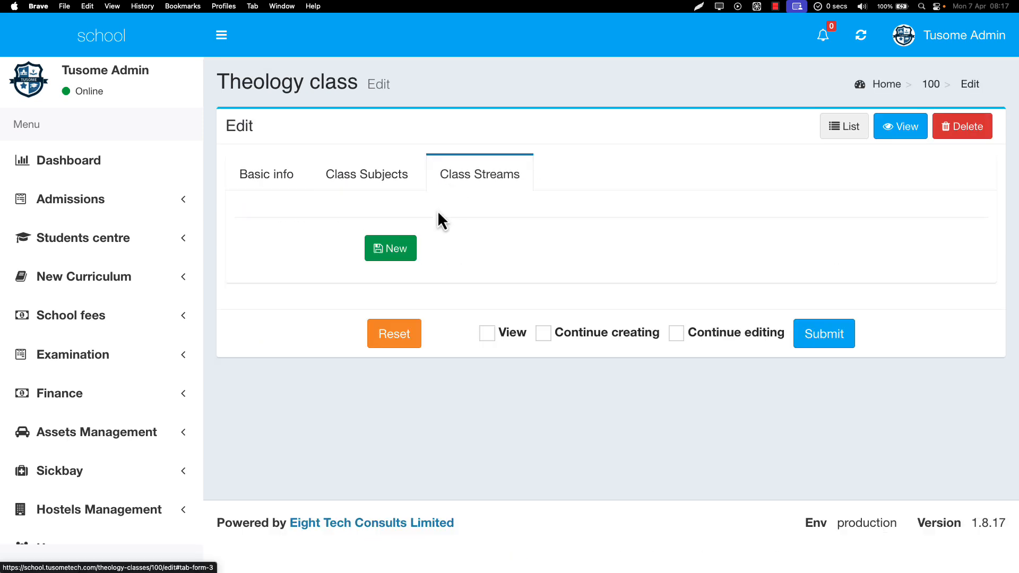
click(391, 255)
text(Blue)
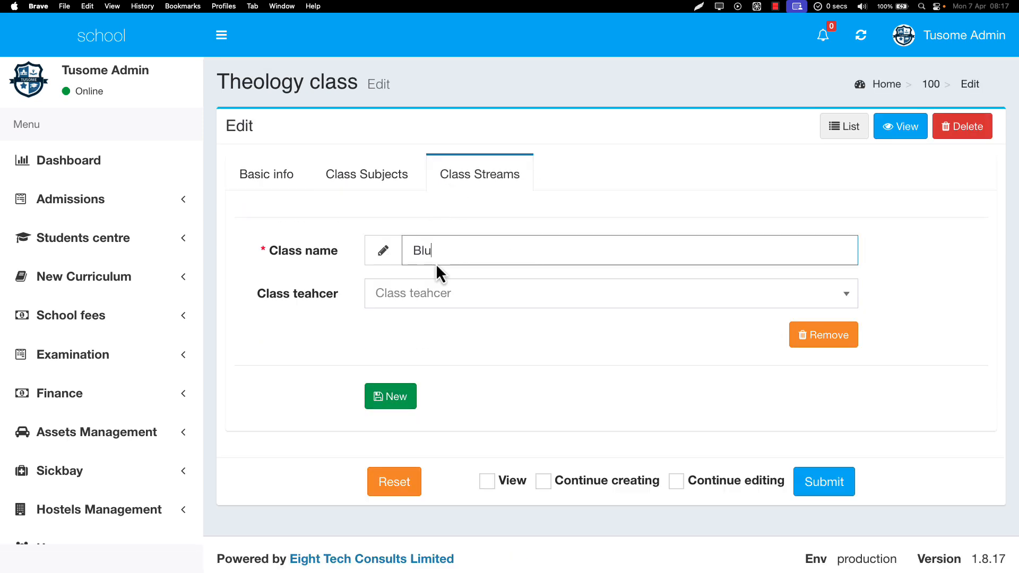
Add a second class stream named Red and submit the class.
click(387, 403)
click(429, 398)
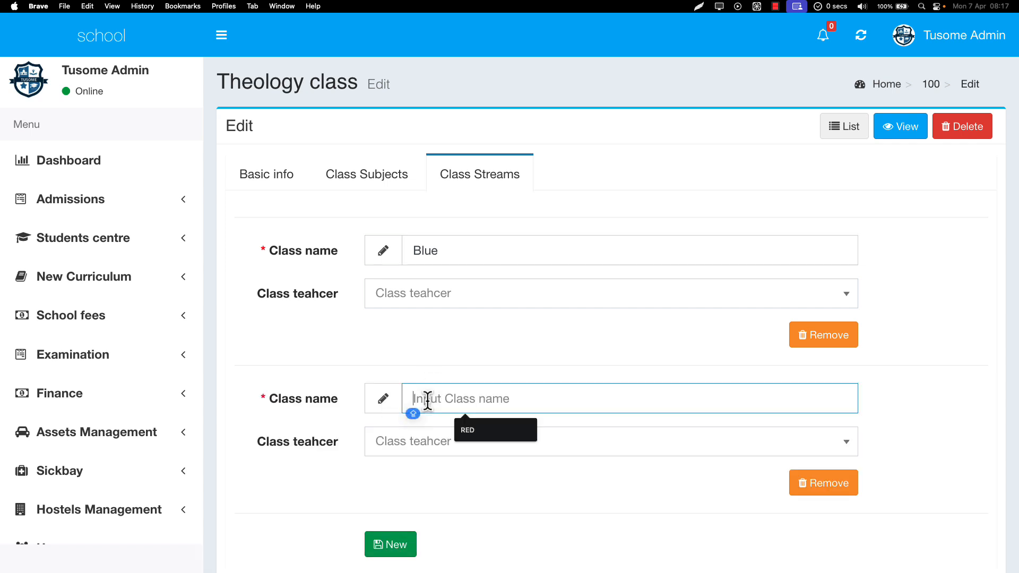
text(RAED)
key(BackSpace)
key(BackSpace)
key(BackSpace)
key(Caps_Lock)
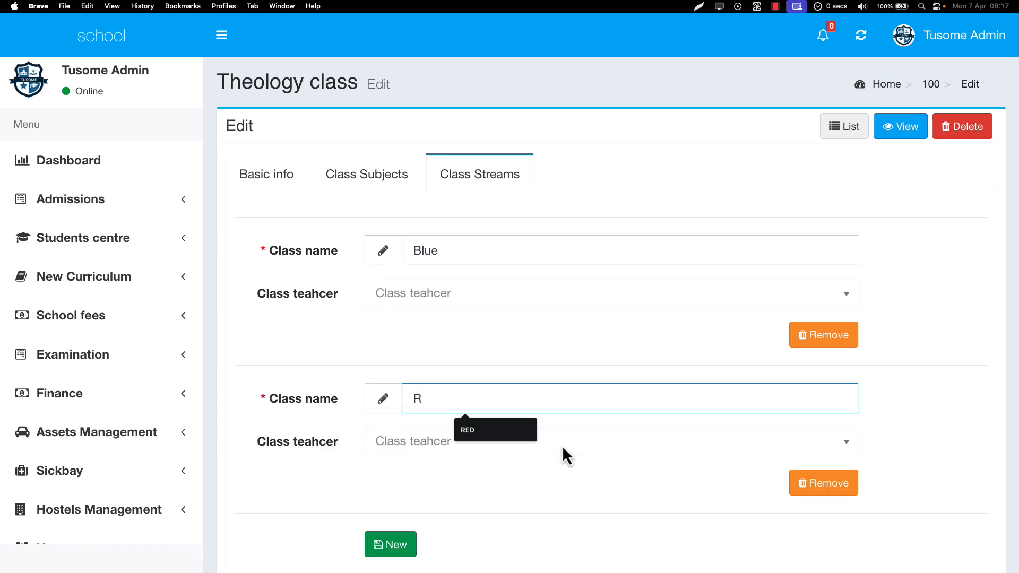
text(ed)
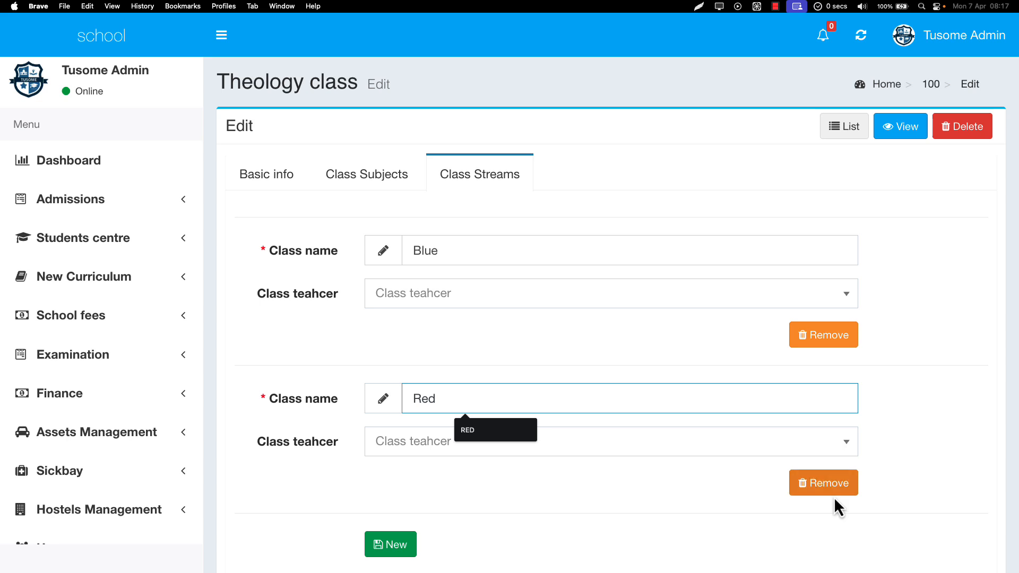
scroll(740, 507, down, 5)
click(808, 485)
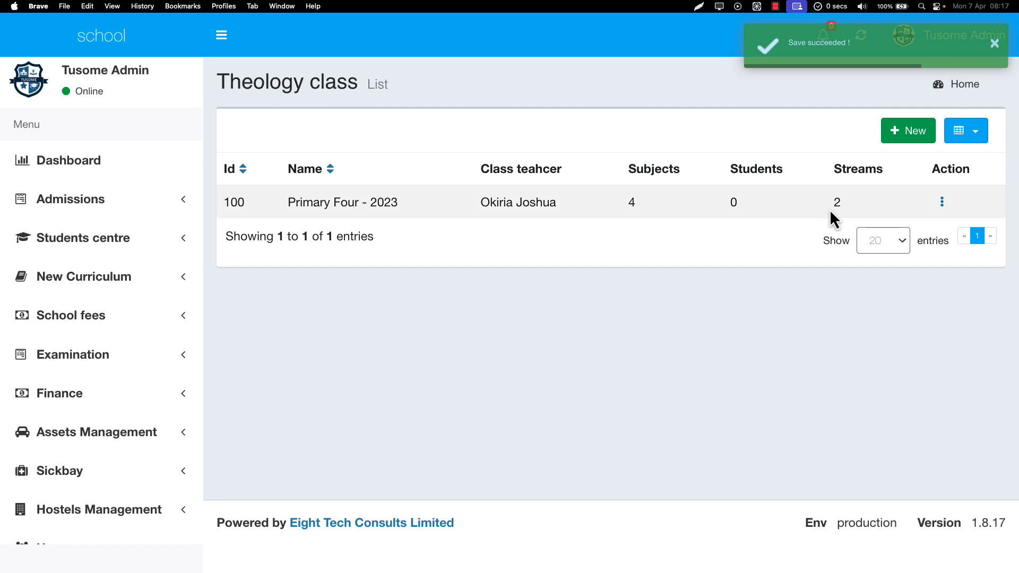
Check the stream count and class teacher listed for Primary Four - 2023.
double_click(831, 210)
scroll(143, 291, down, 10)
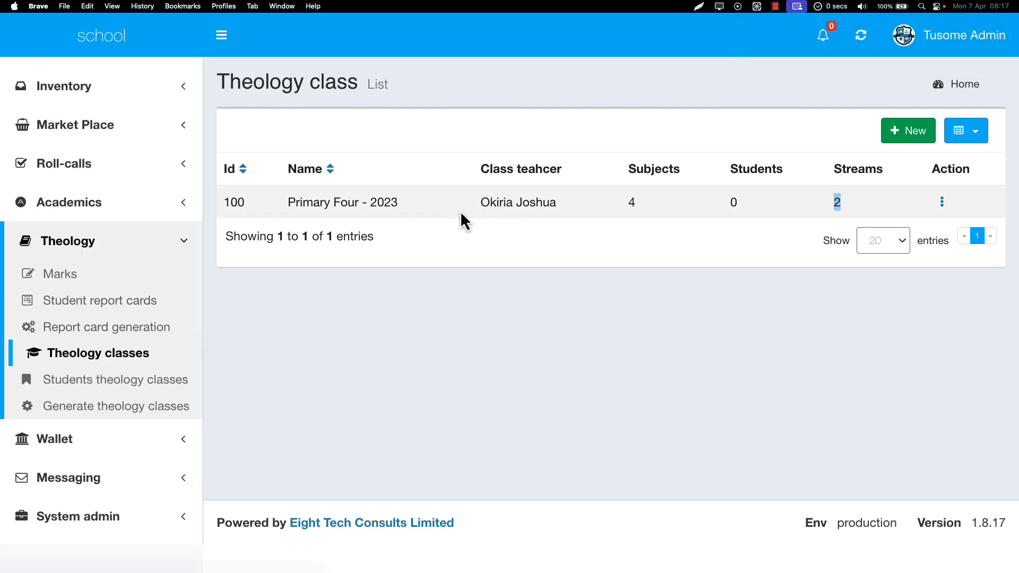
drag(463, 212, 593, 210)
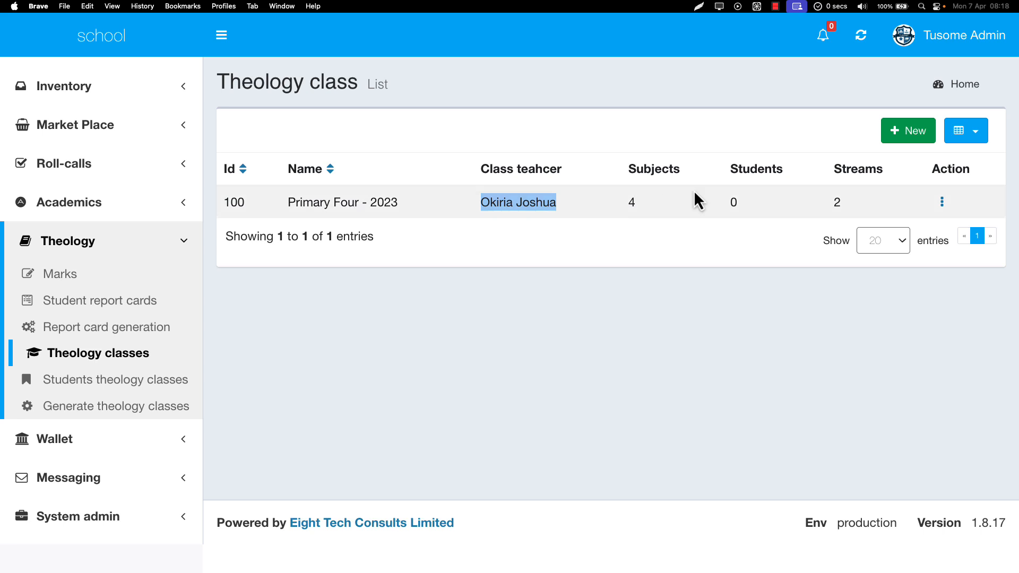
Check the student count listed for the Primary Four - 2023 theology class.
drag(721, 199, 741, 201)
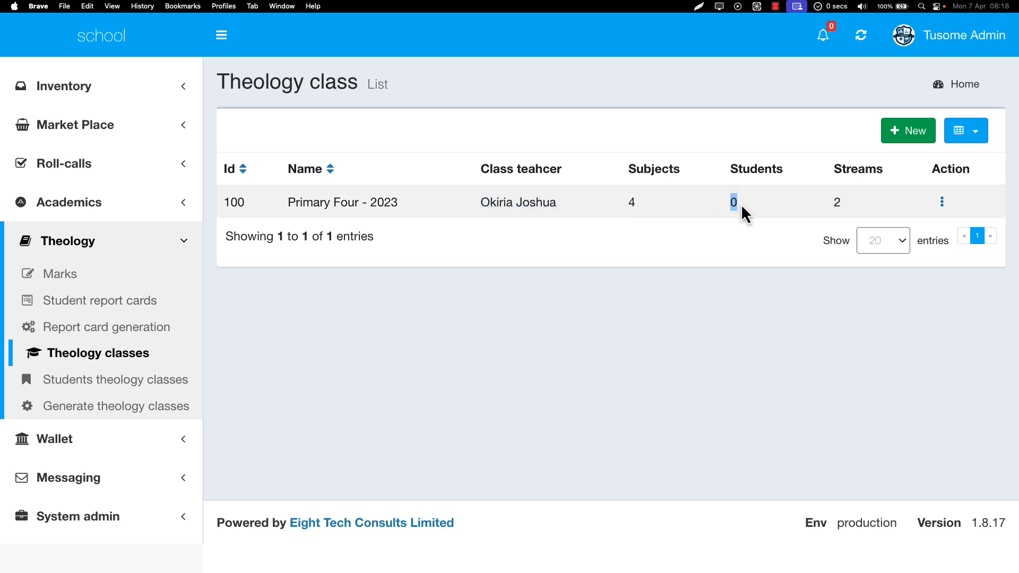
click(727, 207)
drag(731, 214, 757, 213)
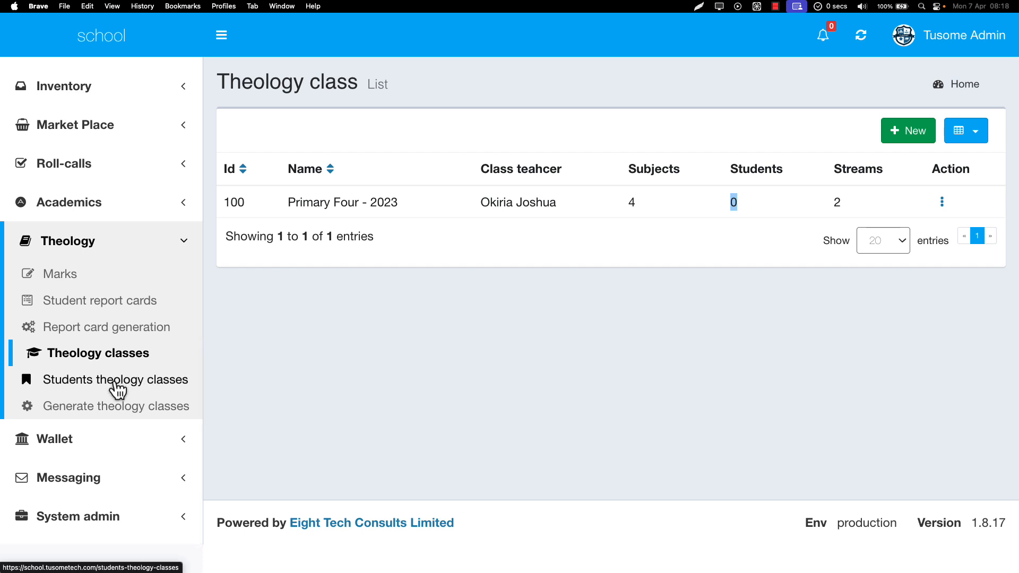
Start a new student theology class record and select the matching P.4 - 2023 student.
click(115, 389)
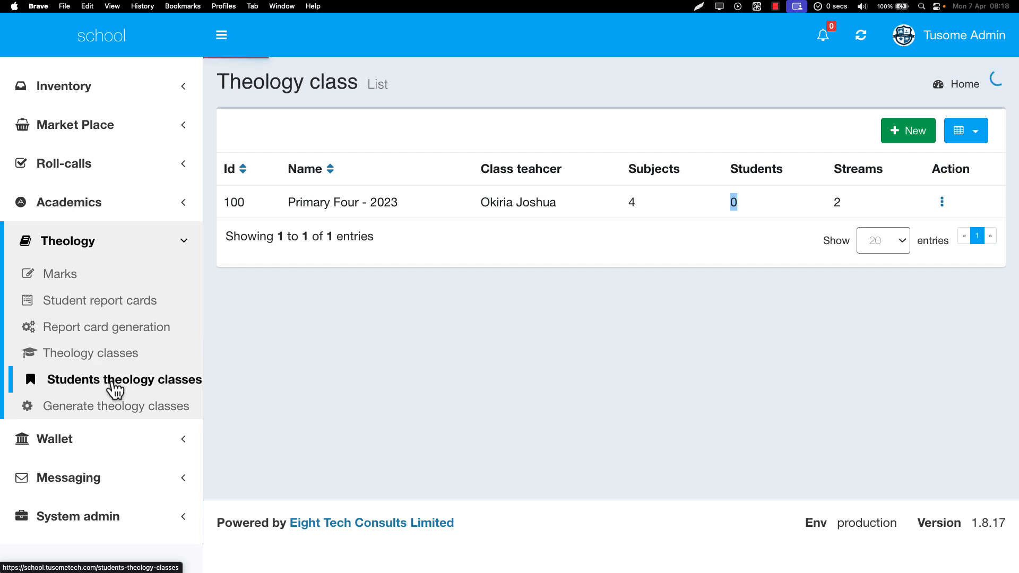
scroll(476, 434, down, 1)
scroll(475, 433, up, 1)
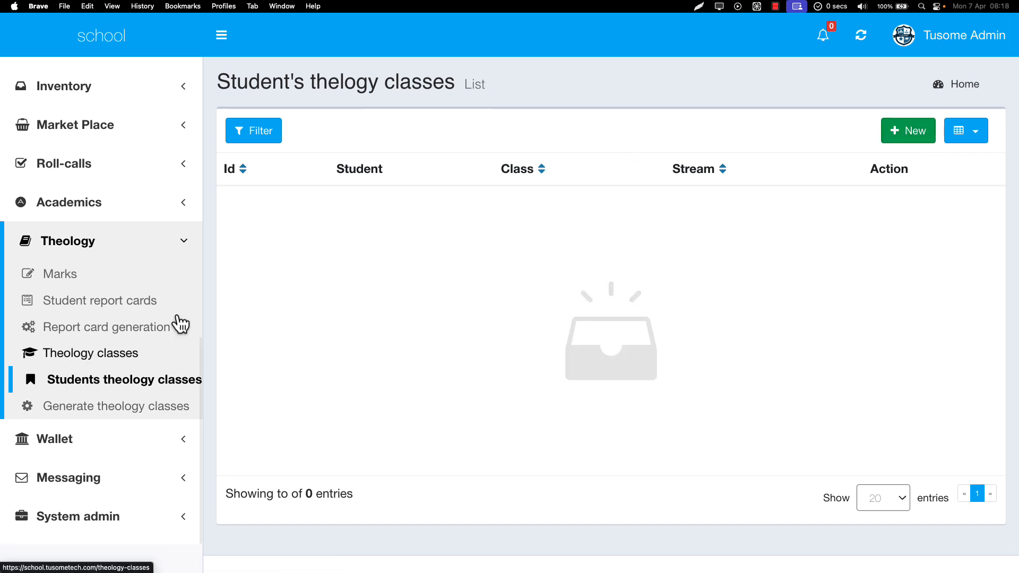
click(917, 137)
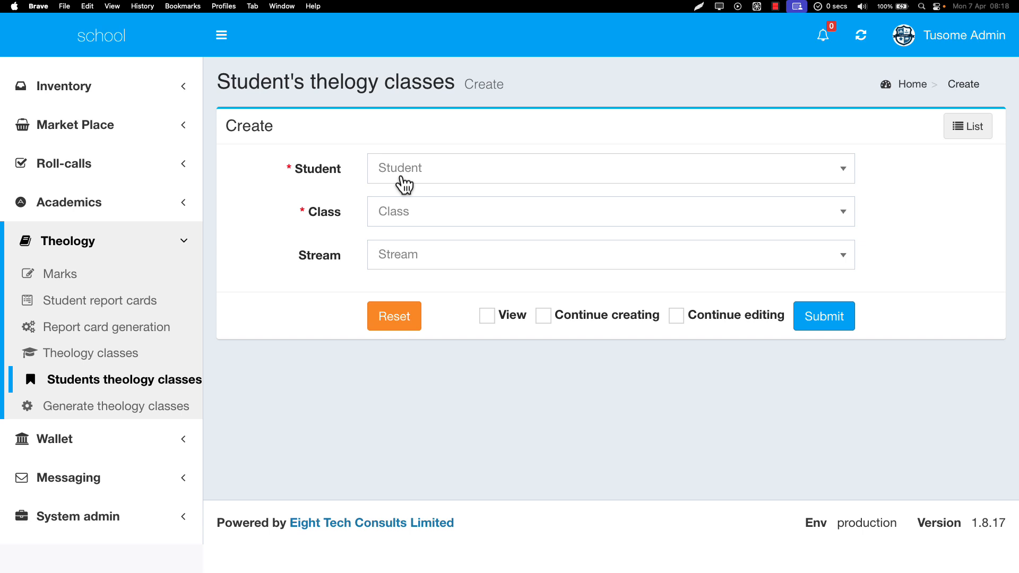
click(403, 182)
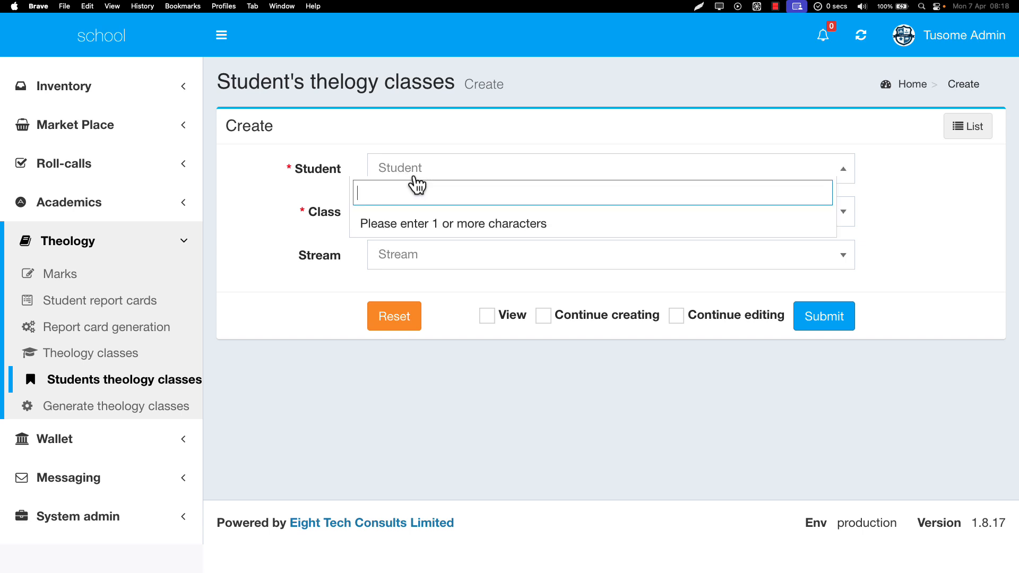
text(mad)
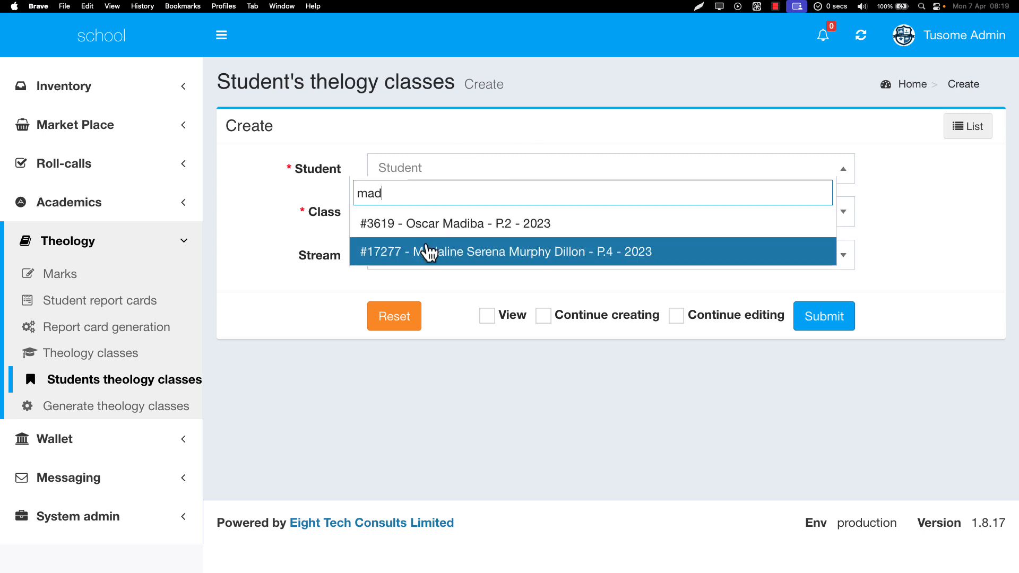
click(436, 263)
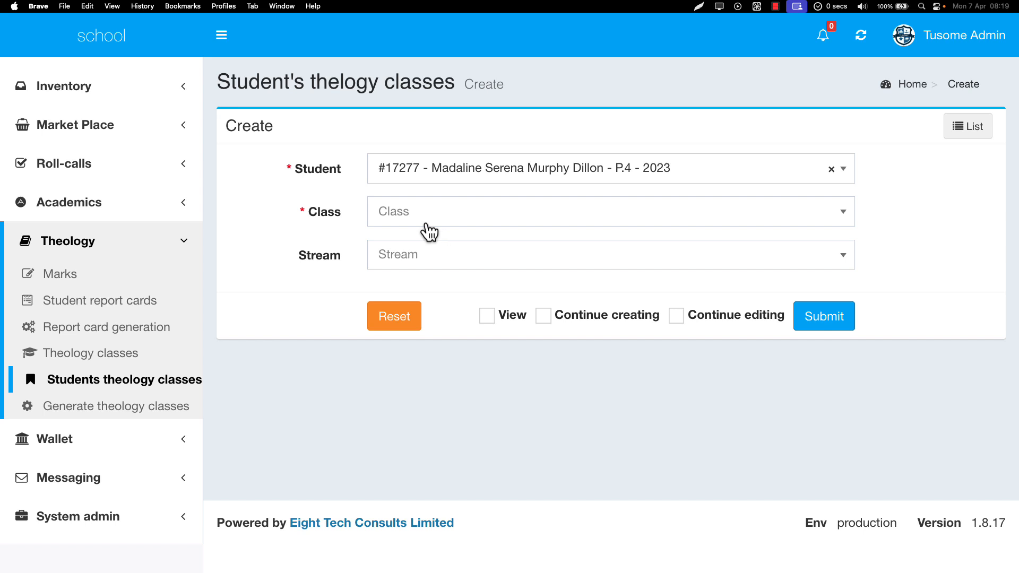
Assign the P.4 student to class Primary Four - 2023 and stream Red, and submit the record.
click(417, 209)
click(417, 272)
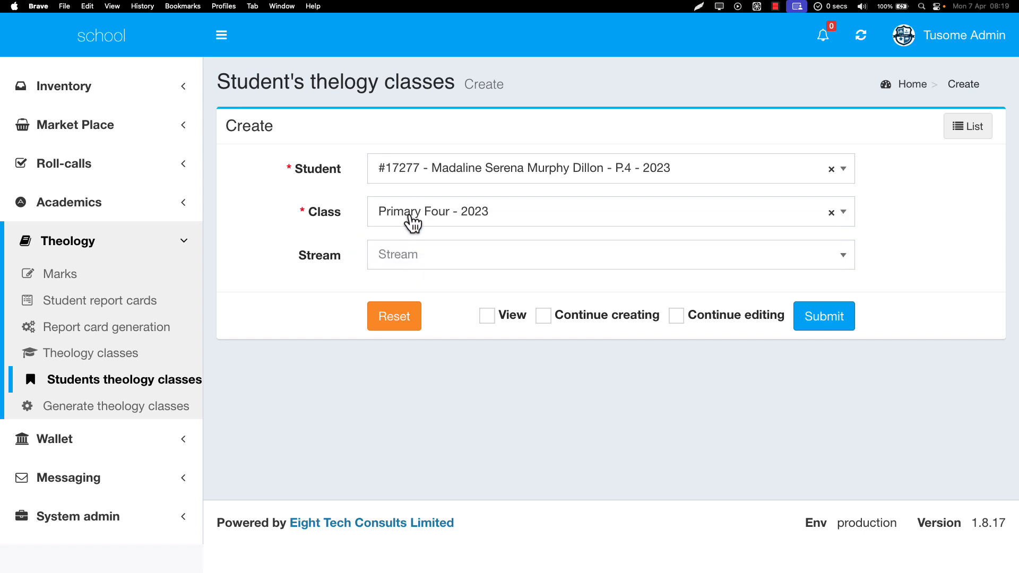
click(431, 218)
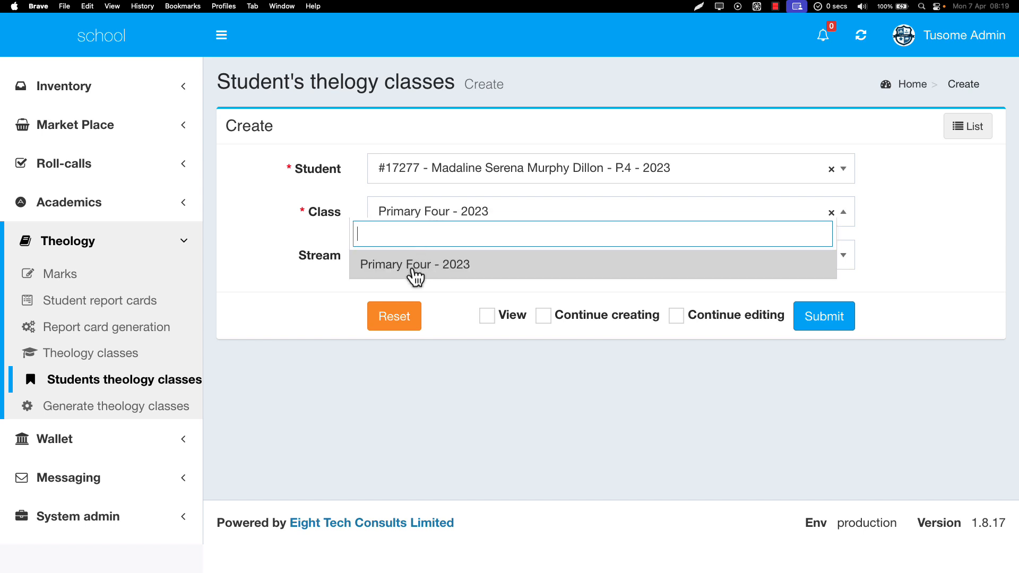
click(375, 273)
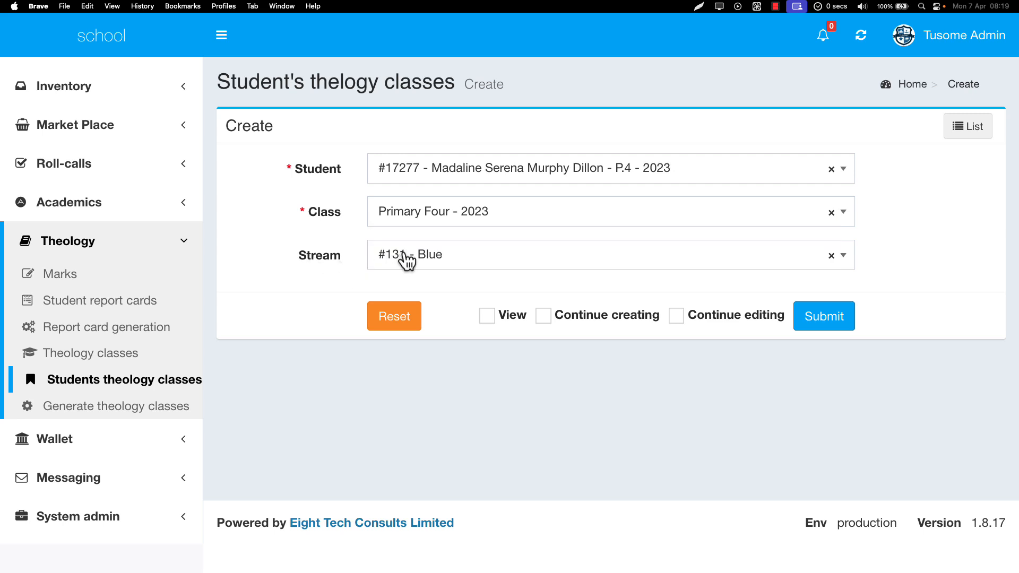
click(404, 258)
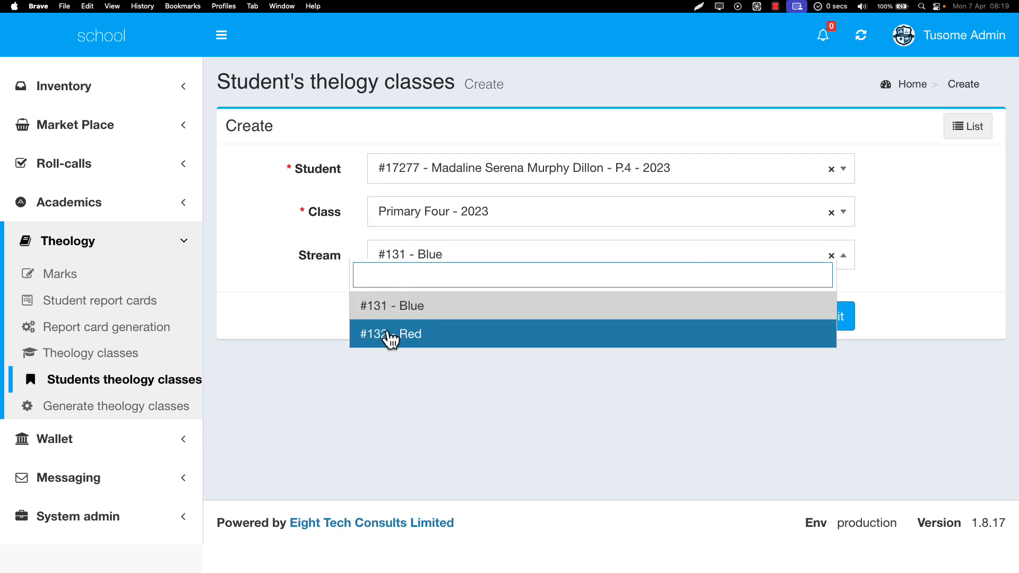
click(393, 335)
click(420, 256)
click(410, 329)
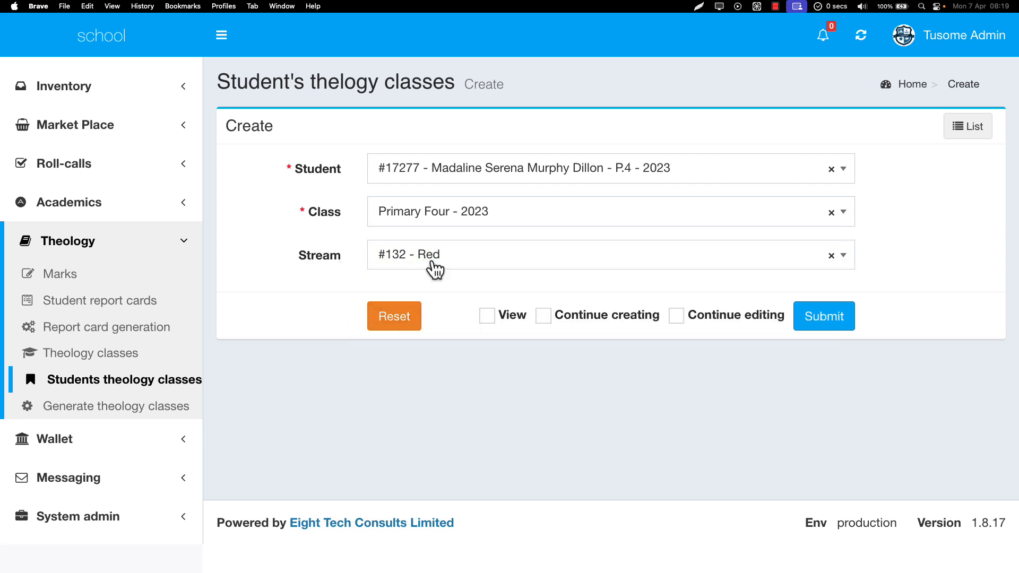
click(827, 326)
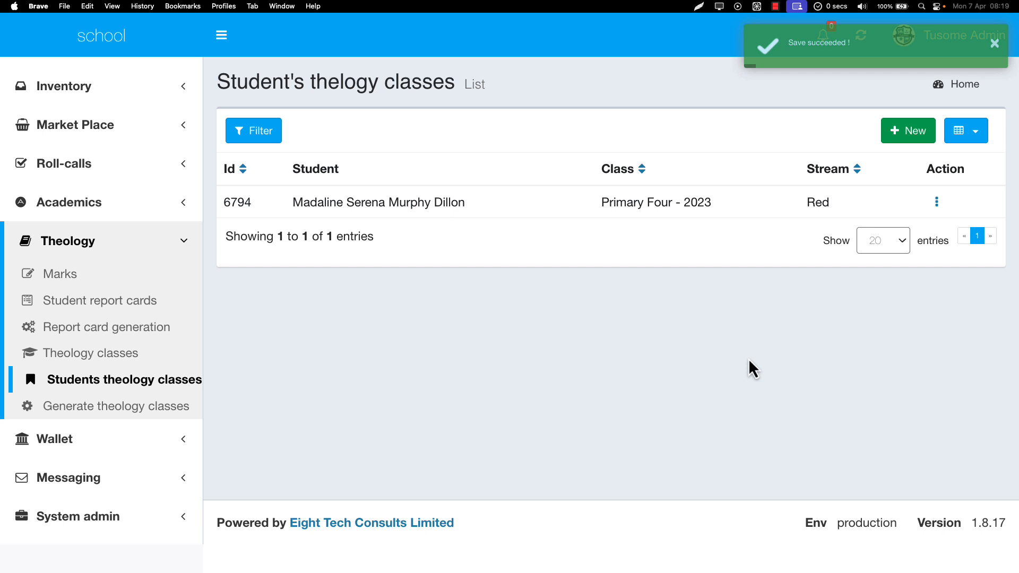
drag(312, 204, 805, 207)
Explore the class, stream and student filters of the student list using class Primary Four - 2023, and return to the unfiltered list.
click(241, 132)
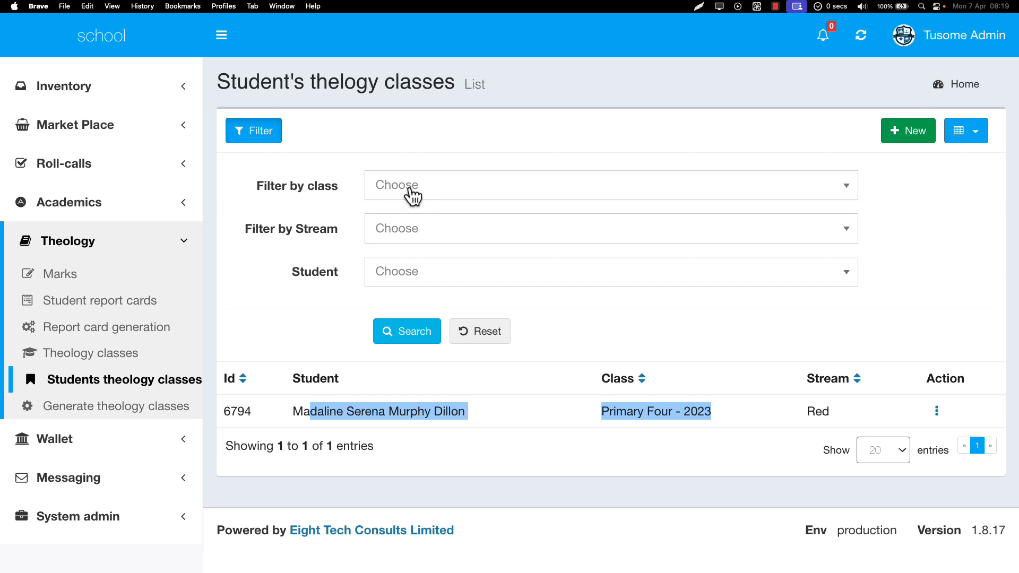
click(412, 196)
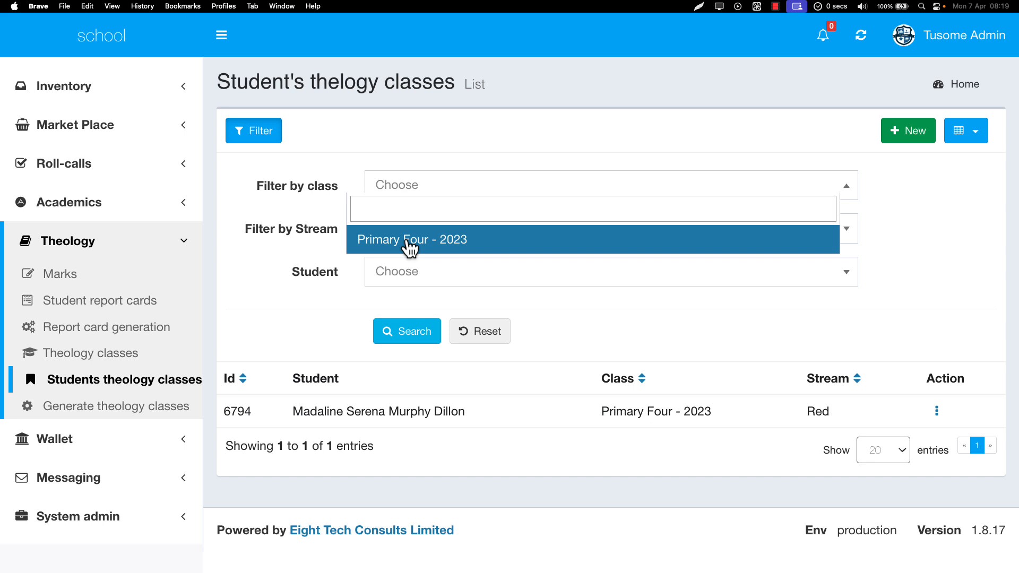
click(406, 241)
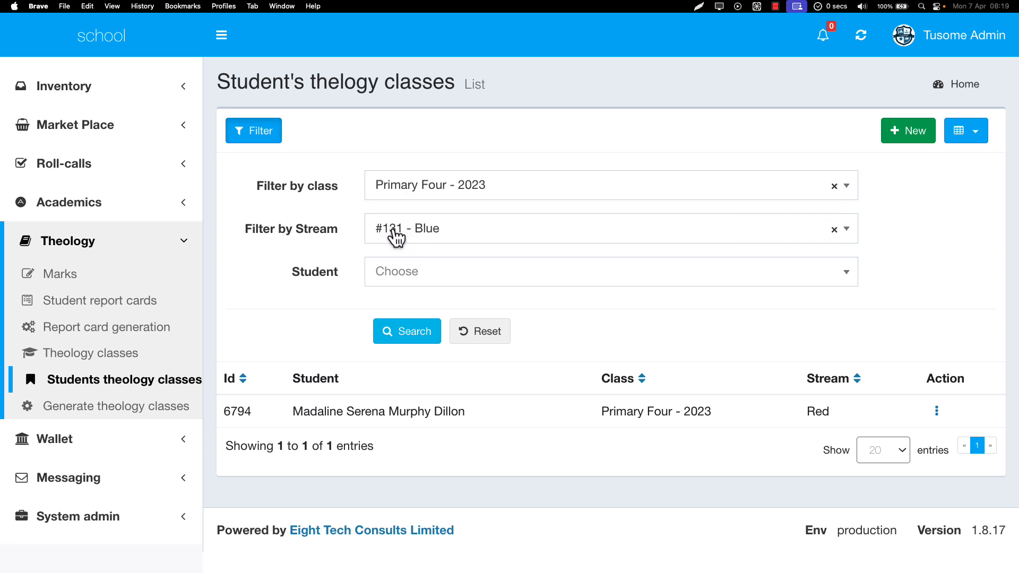
click(836, 233)
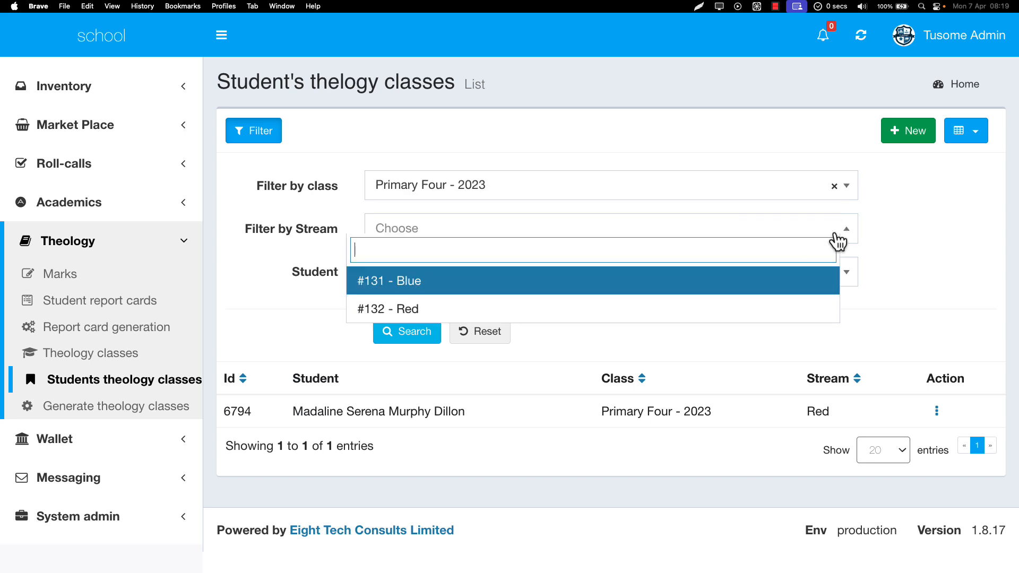
click(301, 251)
click(440, 279)
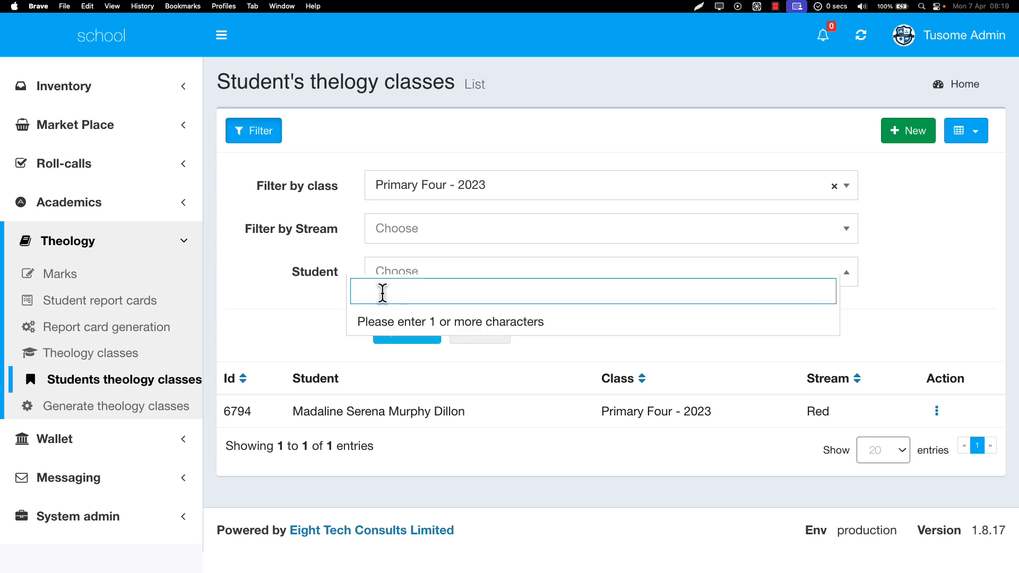
click(310, 281)
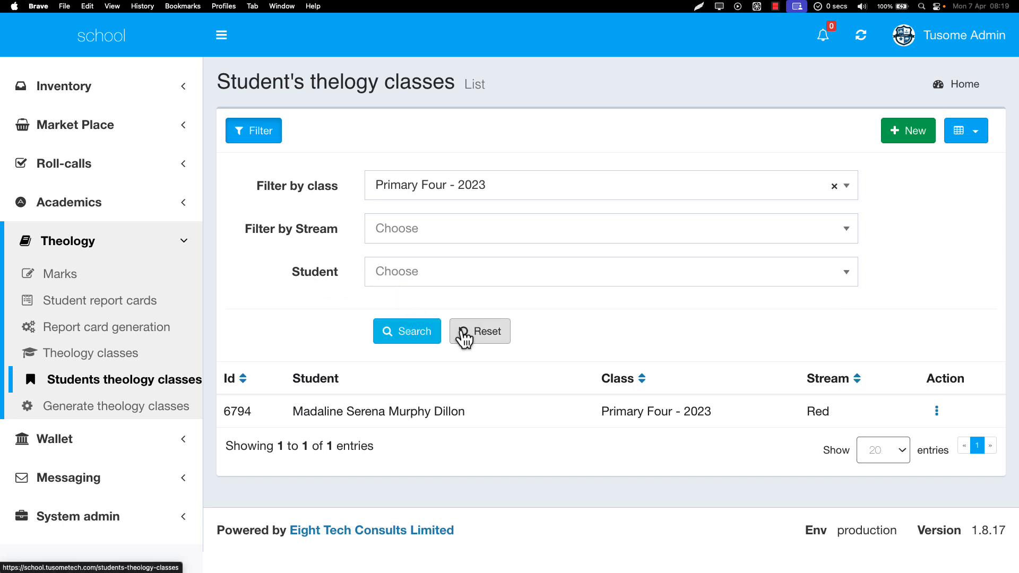
click(433, 339)
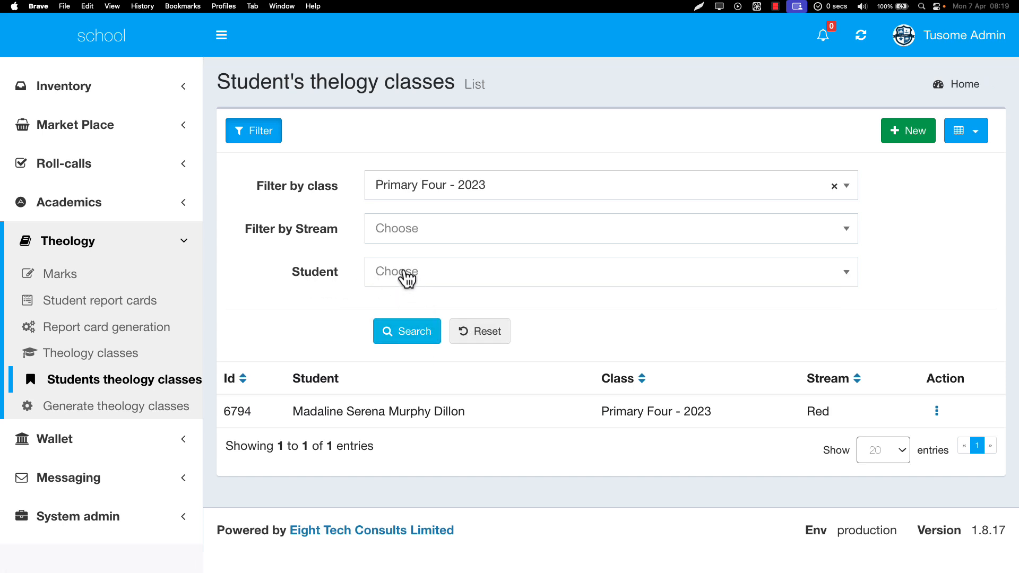
click(406, 278)
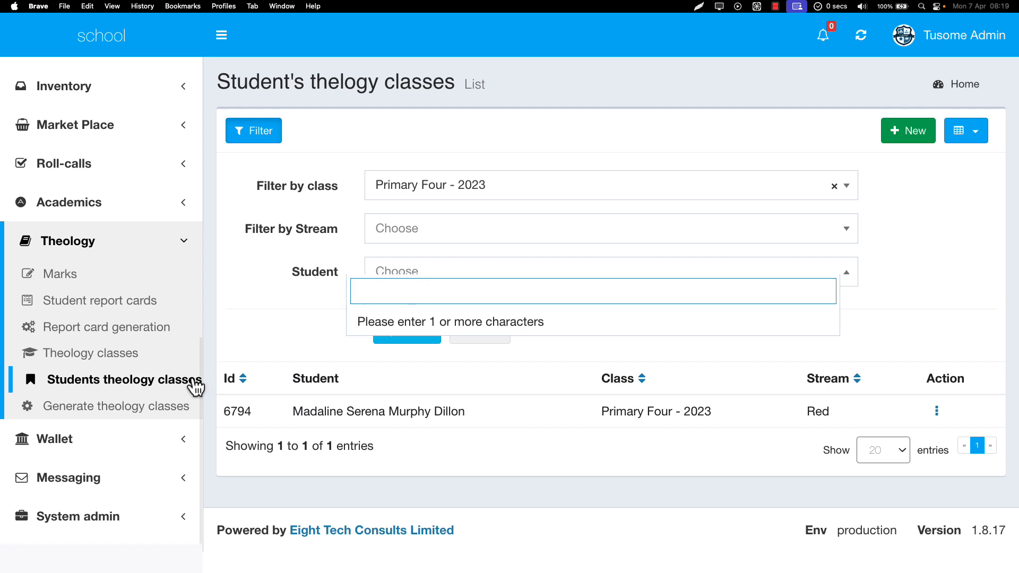
click(195, 388)
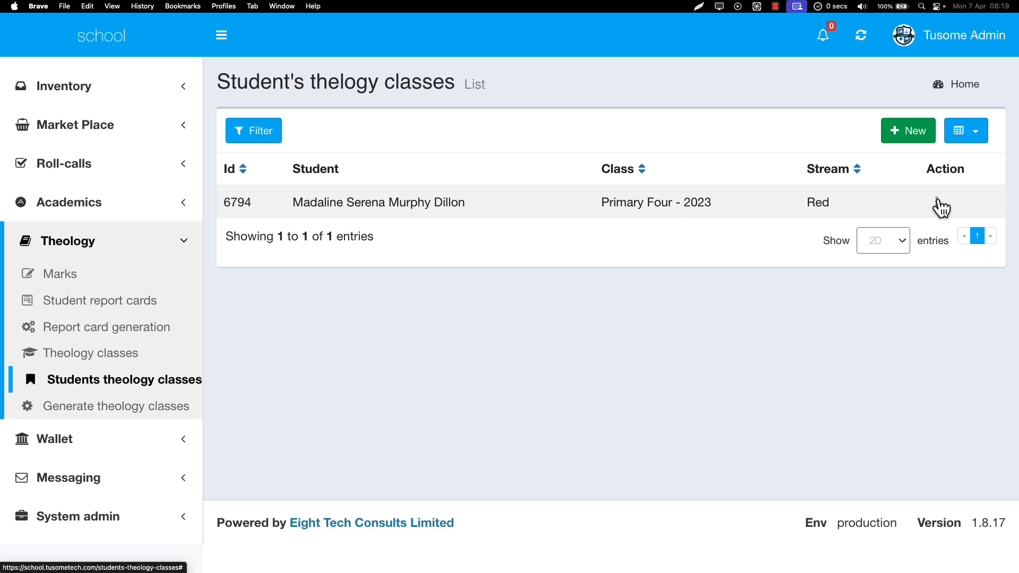
Edit the student's theology class record to use stream Blue, submit it and check the listed class and stream.
click(938, 203)
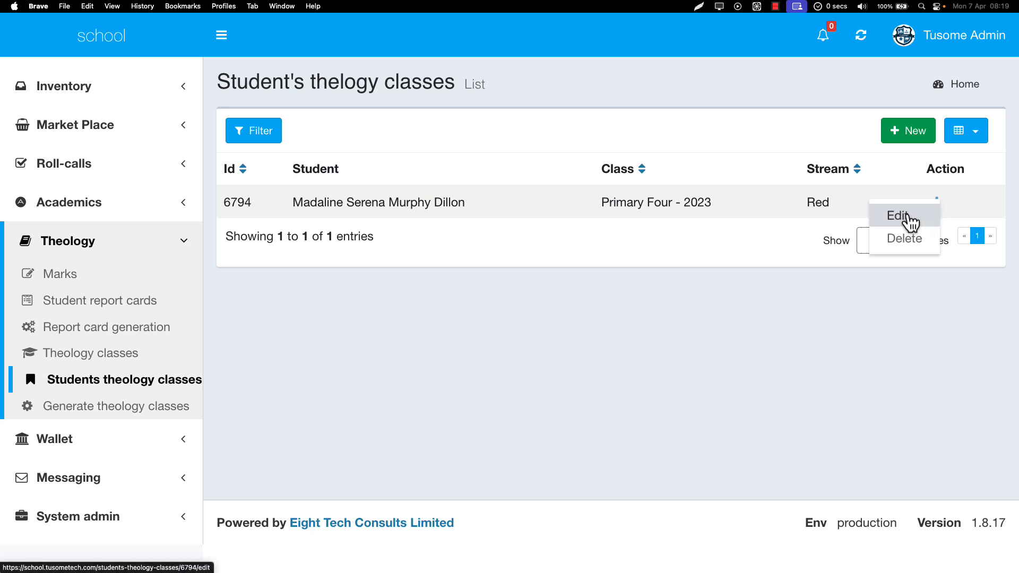
click(910, 223)
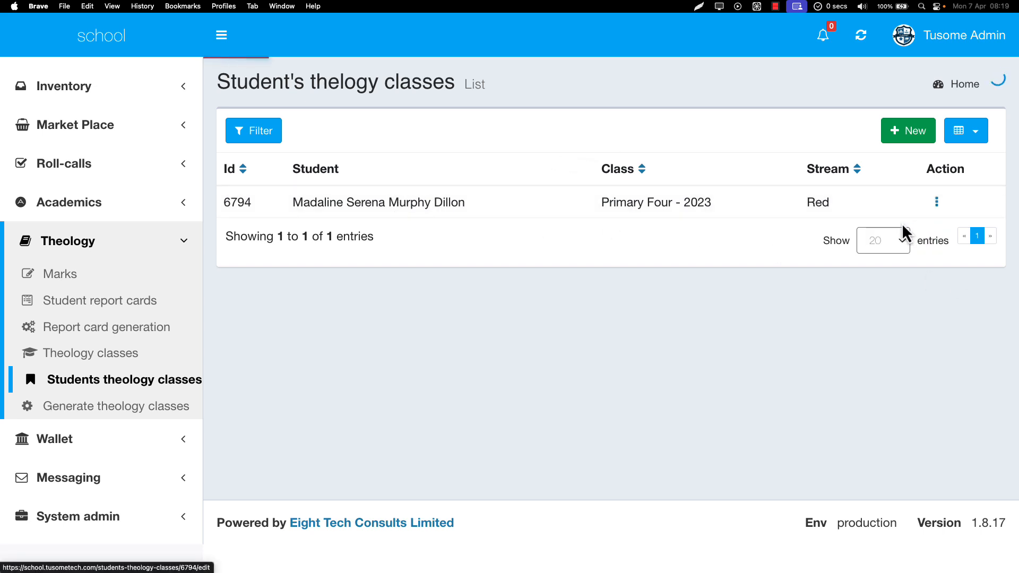
click(422, 262)
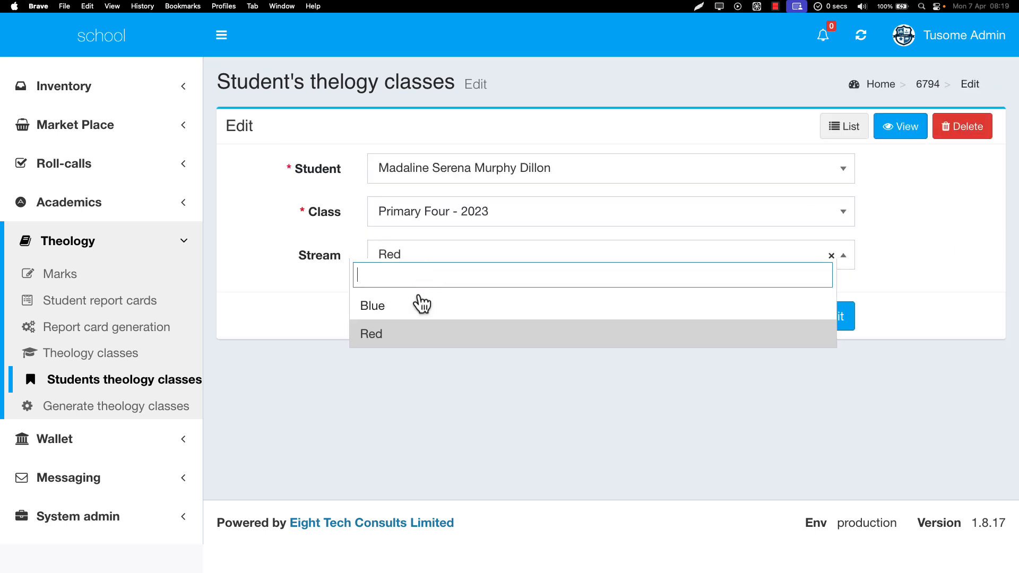
click(422, 305)
click(837, 317)
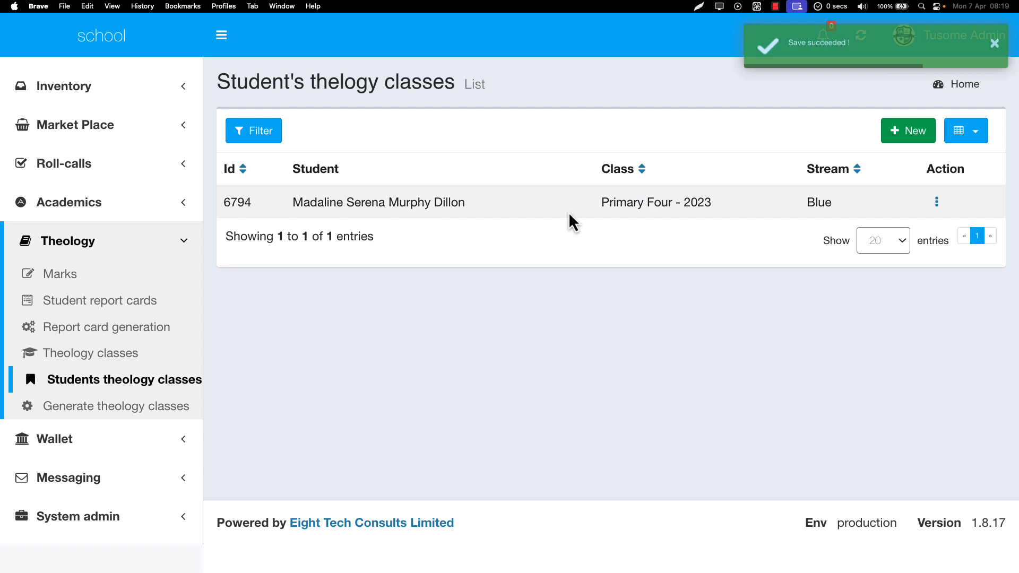
drag(569, 220, 881, 223)
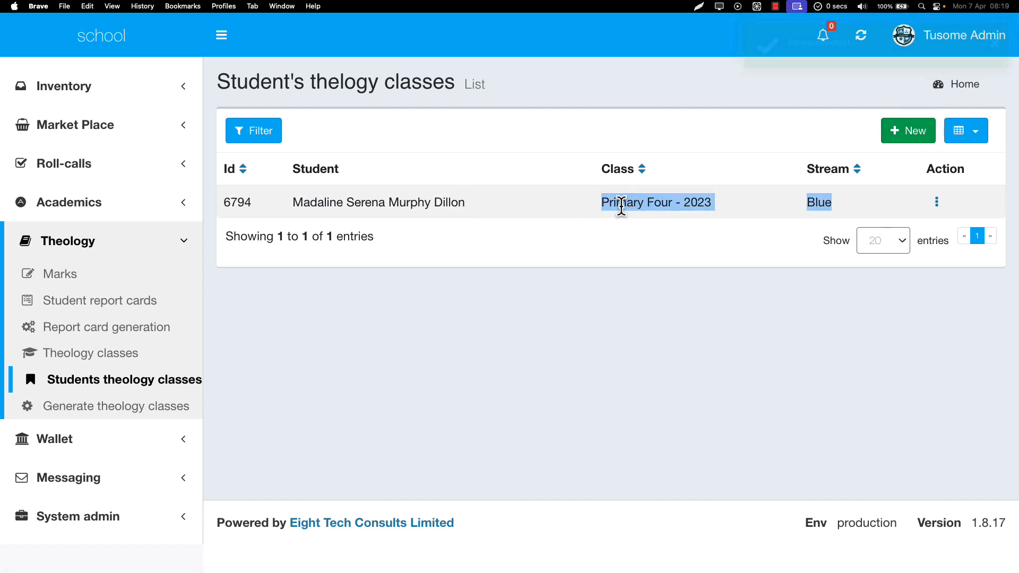
drag(622, 204, 701, 204)
Start another student theology class record and select the matching P.2 - 2023 student.
click(125, 384)
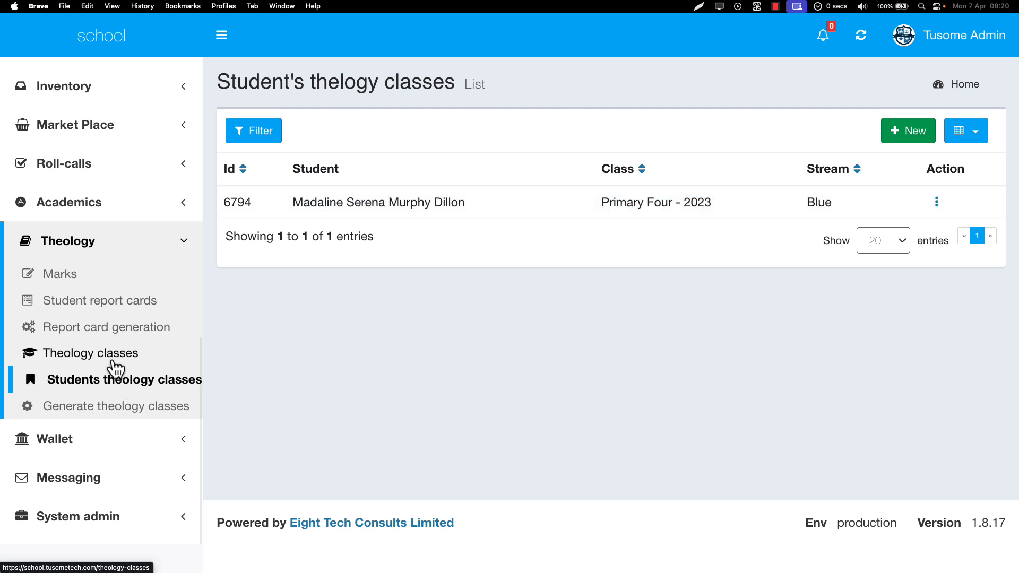
click(909, 133)
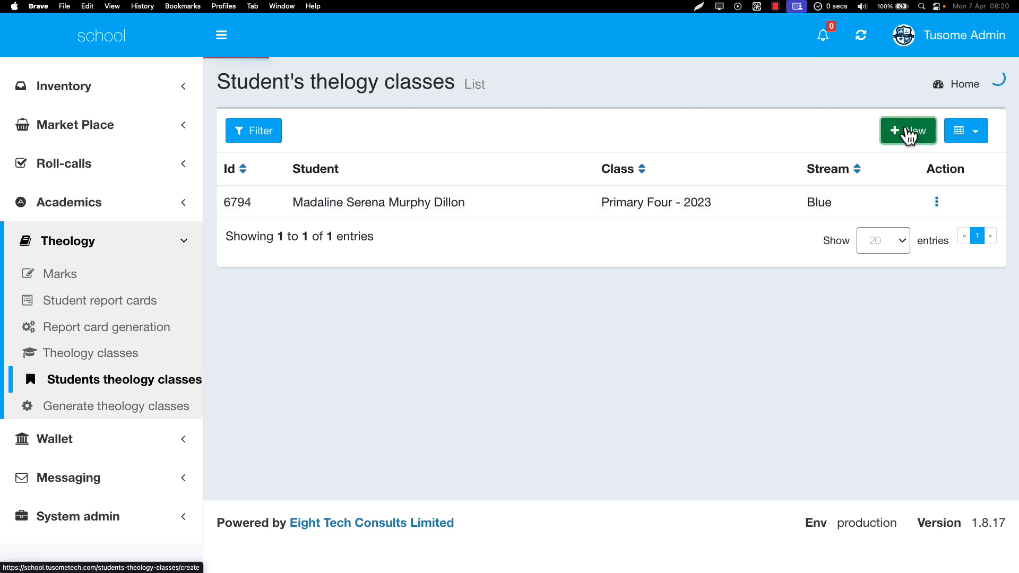
click(408, 171)
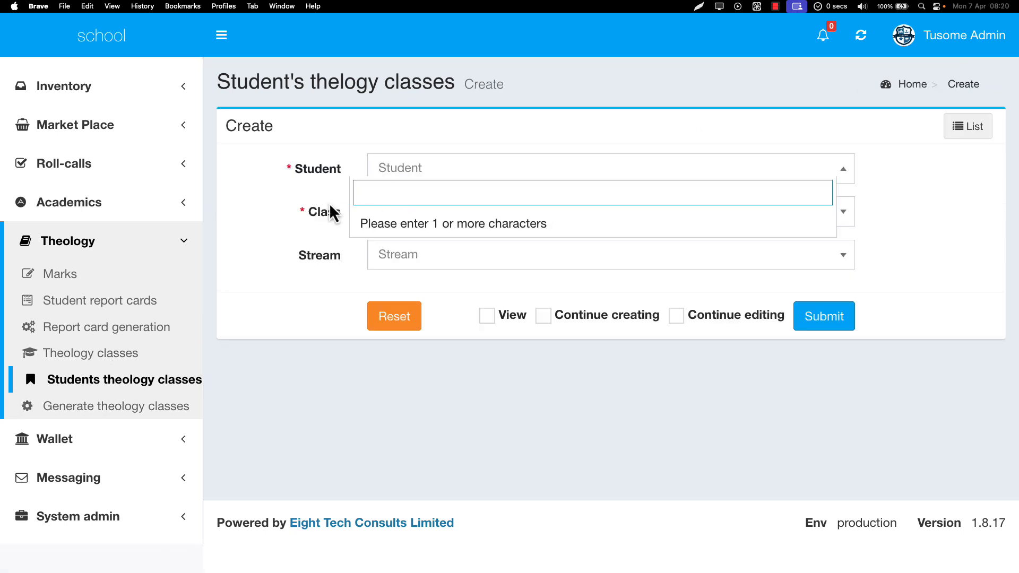
text(mad)
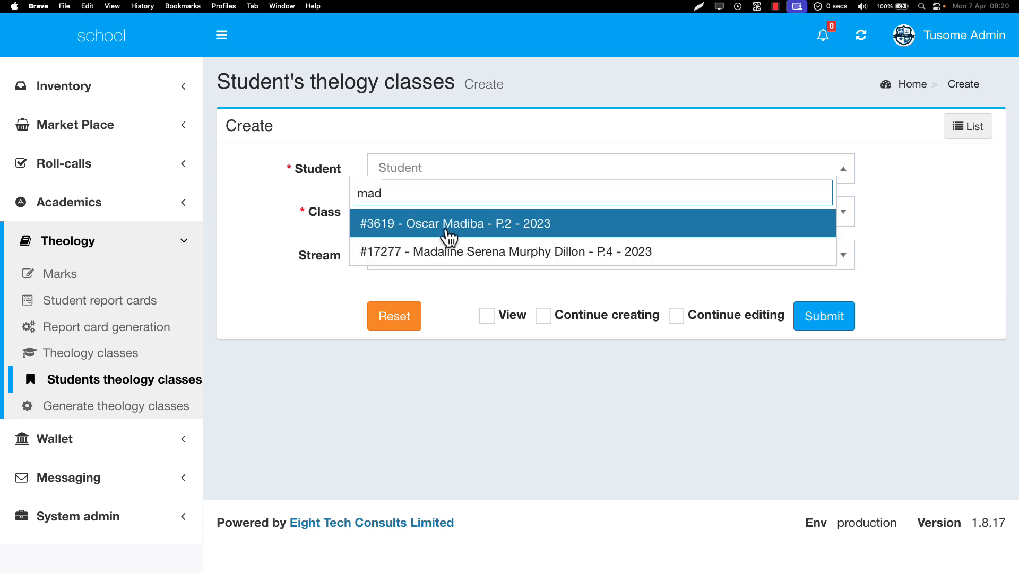
click(447, 234)
Assign the P.2 student to class Primary Four - 2023 and stream Blue, submit, and check the new entry.
click(427, 215)
click(425, 262)
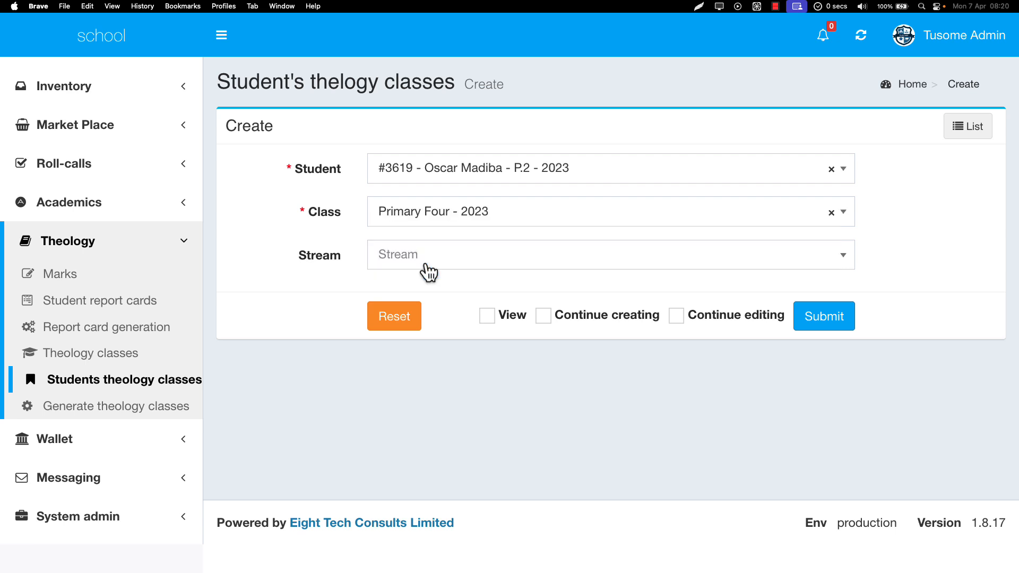
click(827, 325)
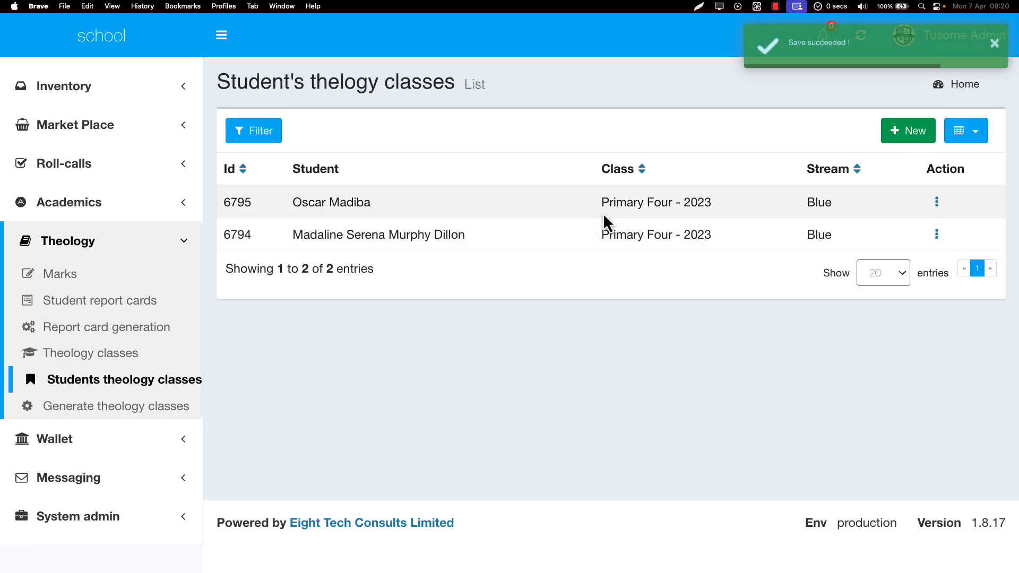
drag(605, 221, 660, 236)
double_click(353, 202)
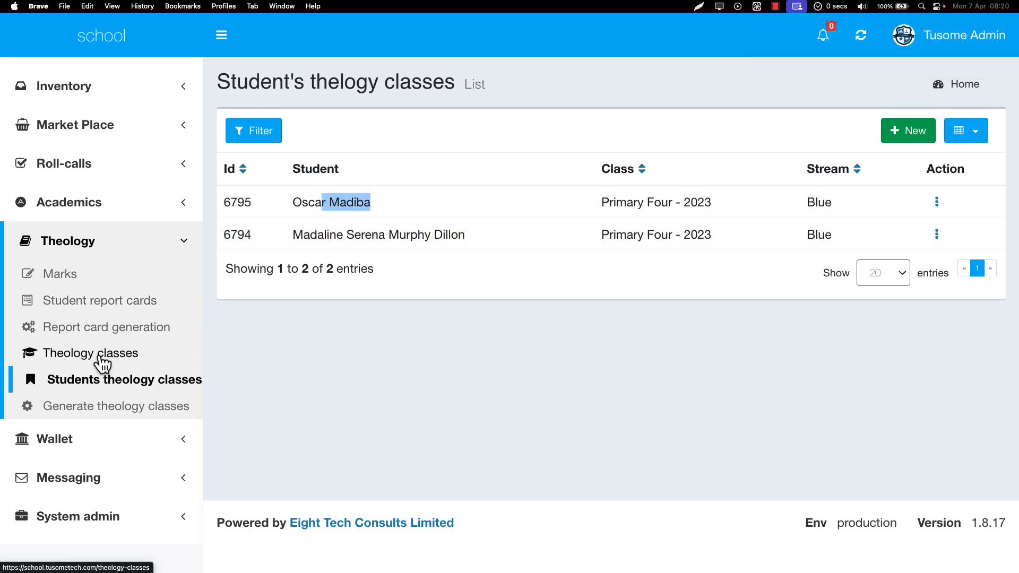
Check the student and stream counts of Primary Four - 2023 in the theology classes list.
click(98, 365)
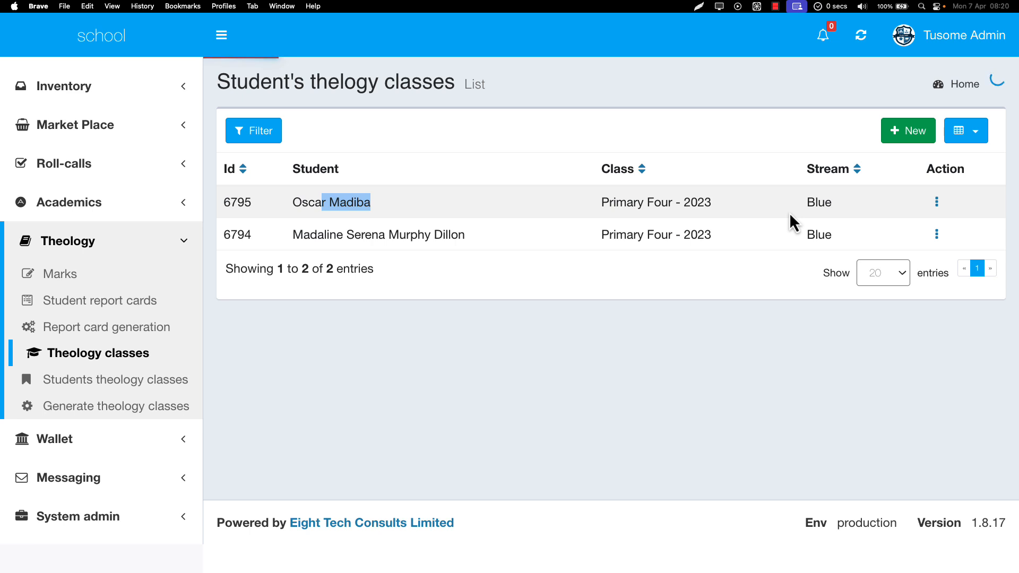
double_click(329, 204)
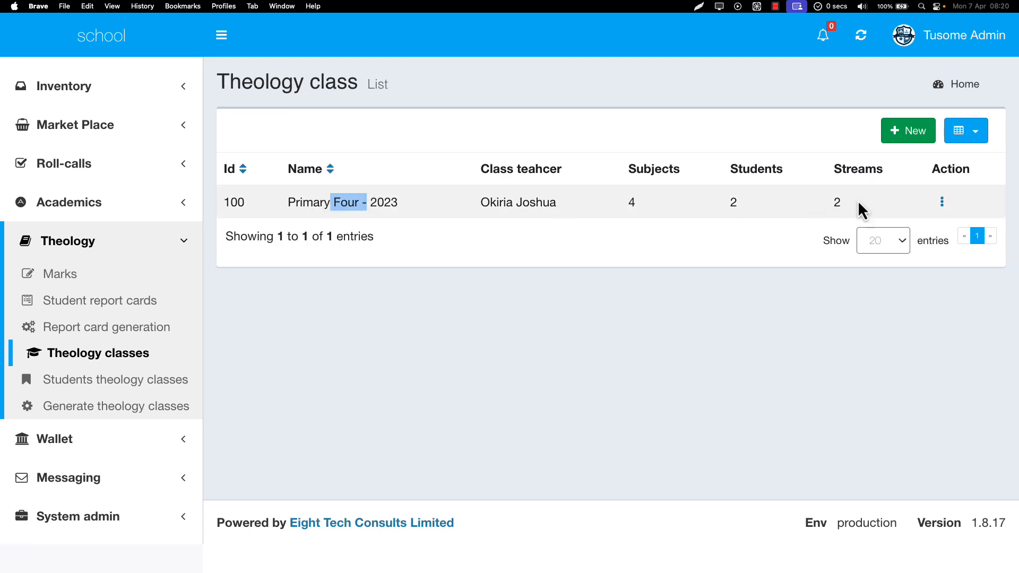
click(833, 204)
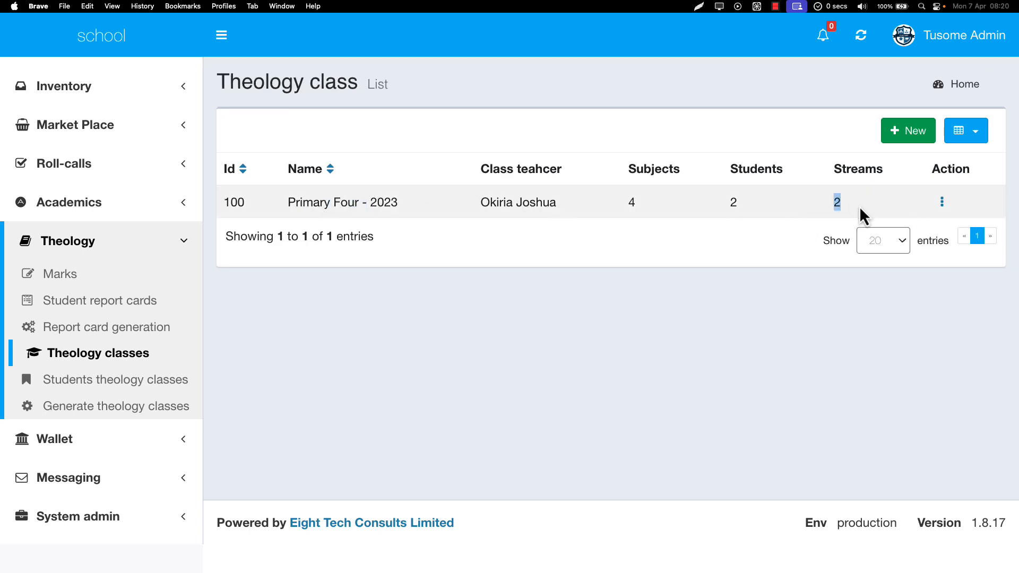
click(731, 203)
Open the list of active students in the Students centre and look through its entries.
scroll(100, 125, up, 10)
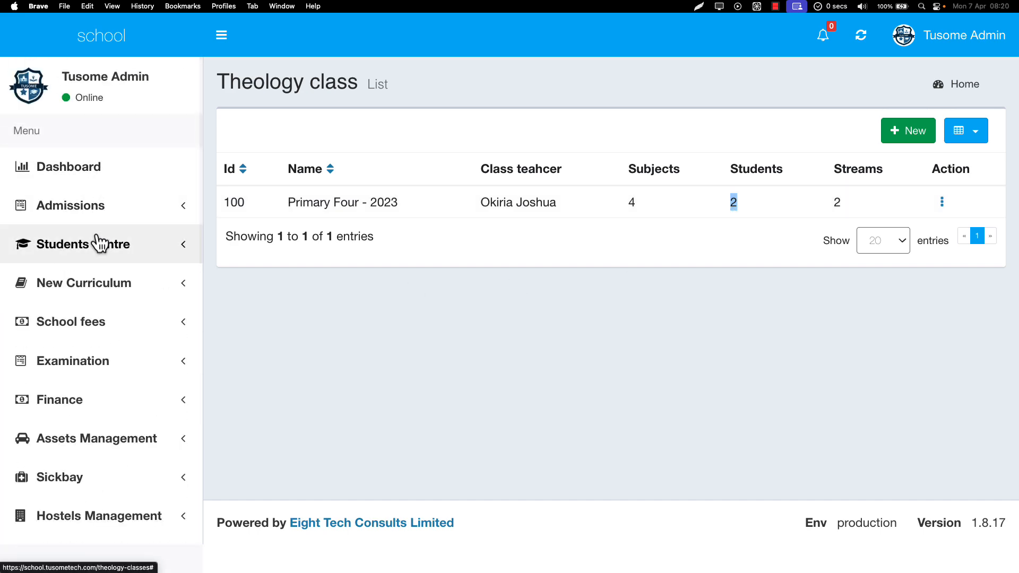
scroll(98, 247, down, 4)
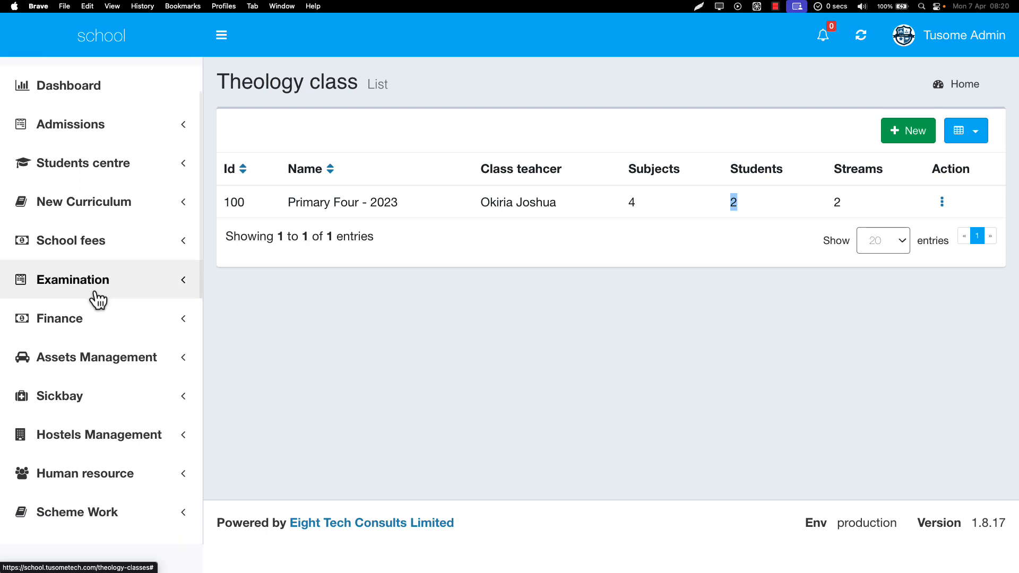
scroll(98, 300, down, 1)
scroll(97, 316, down, 1)
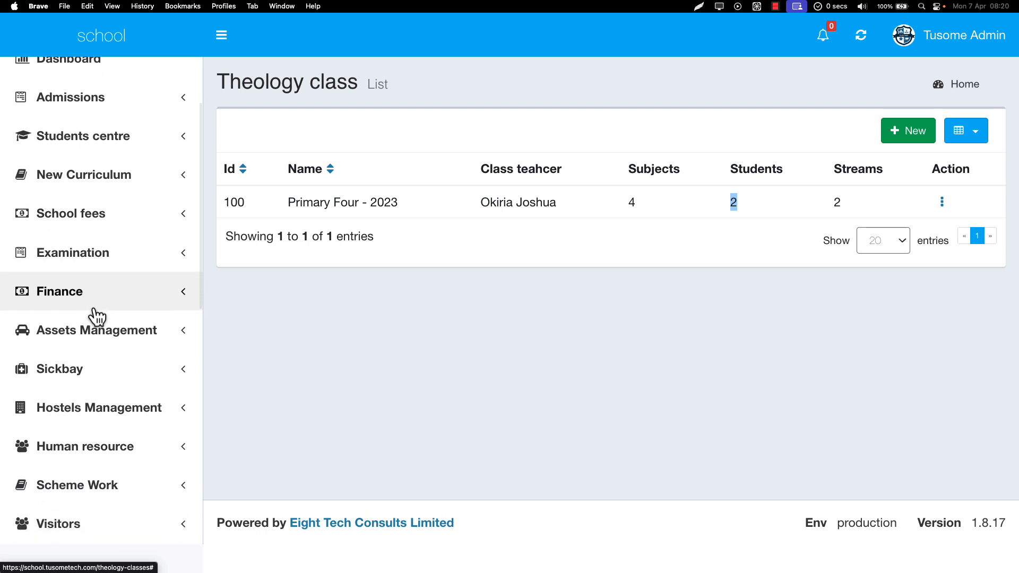
click(96, 217)
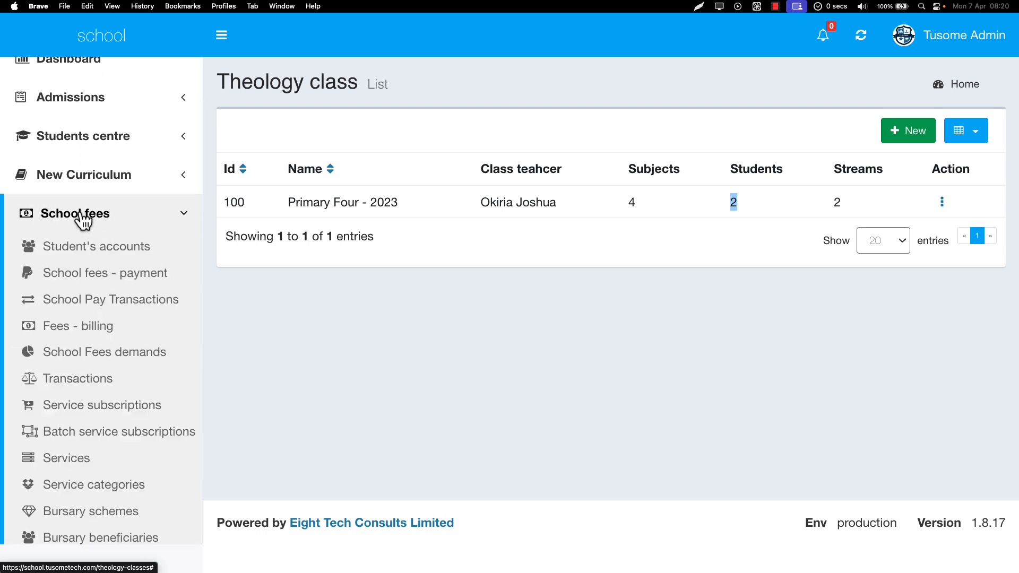
click(100, 176)
click(97, 137)
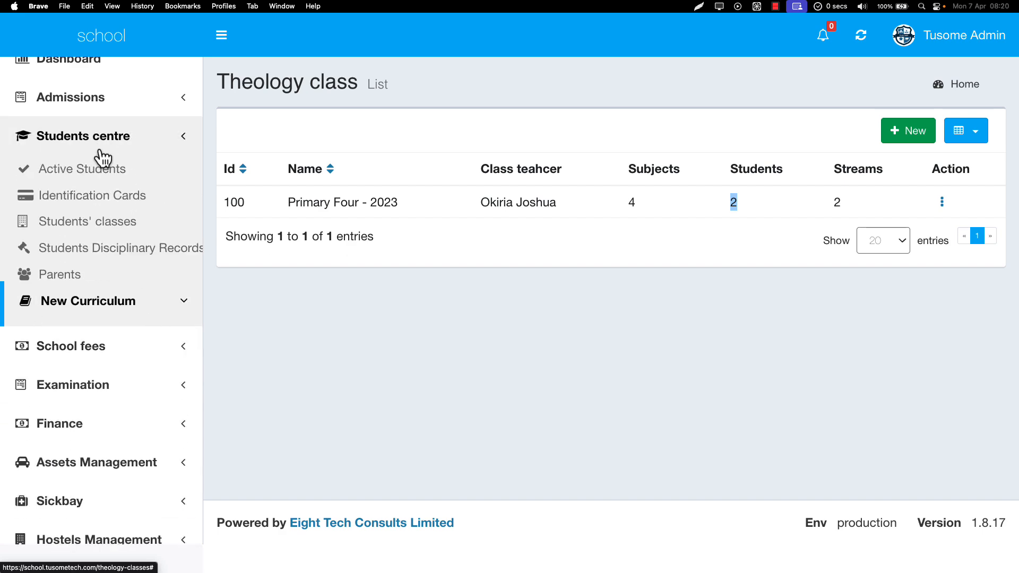
click(95, 177)
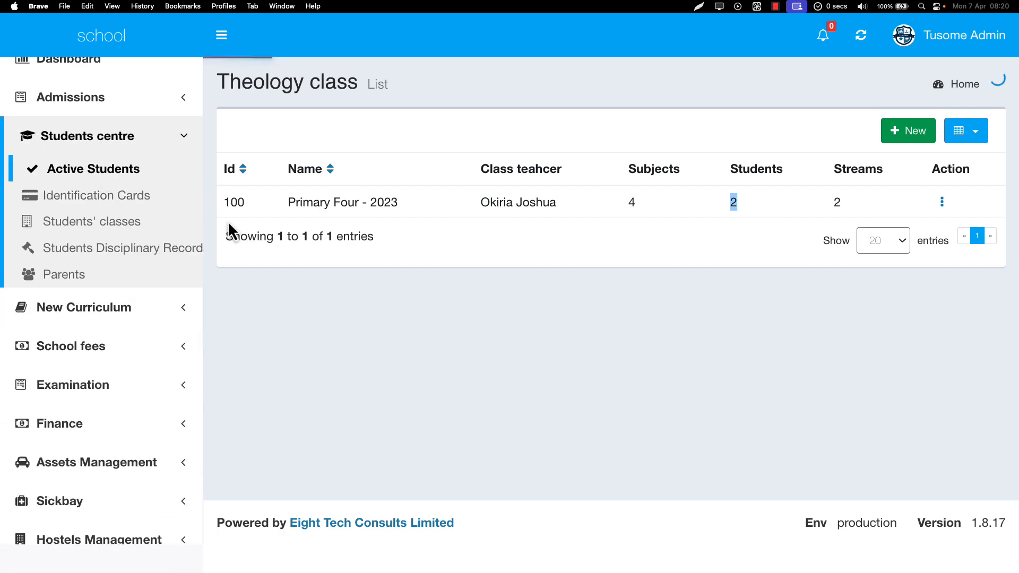
scroll(406, 308, down, 20)
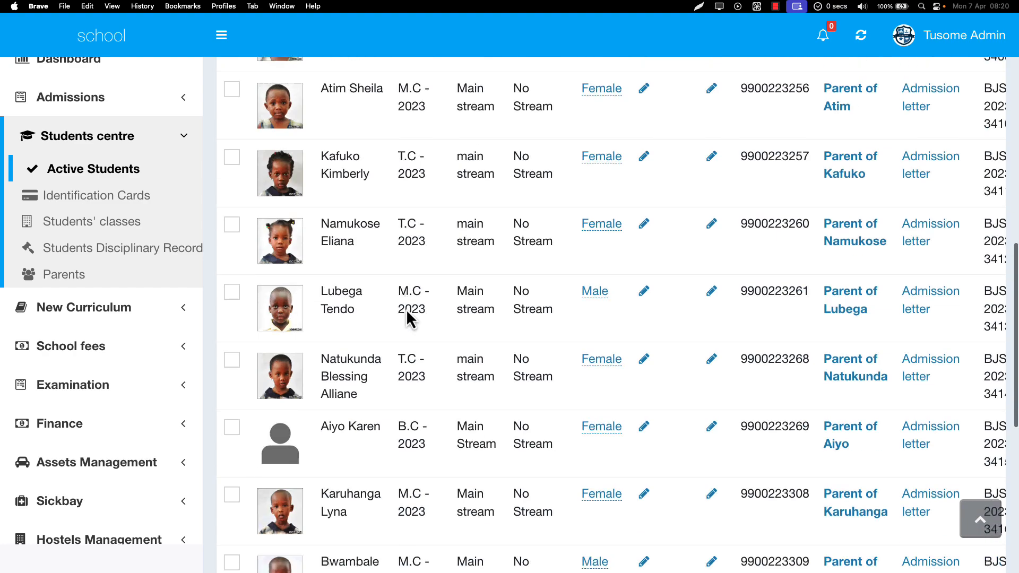
scroll(407, 314, up, 20)
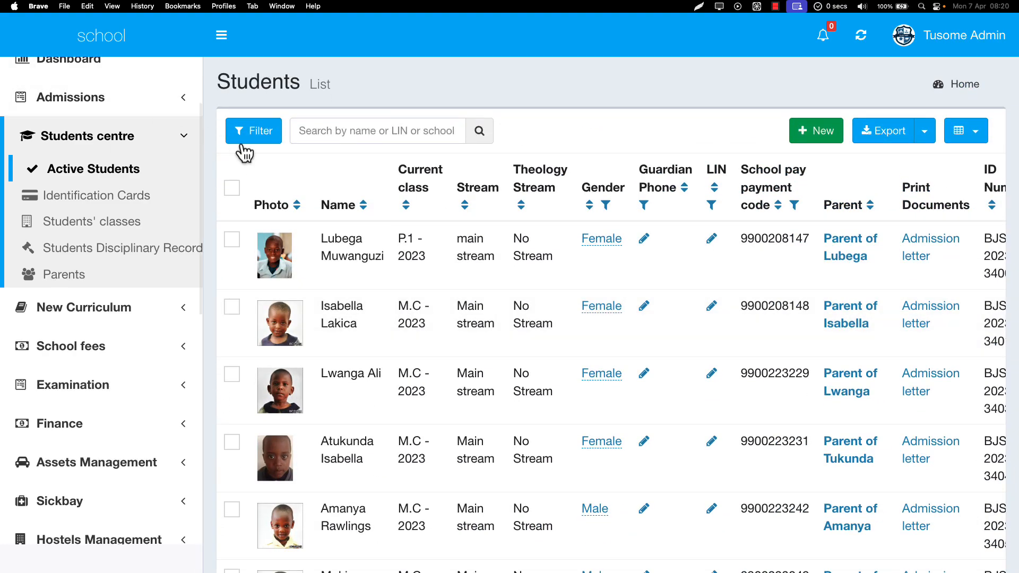
Filter the active students by class P.4 - 2023.
click(264, 139)
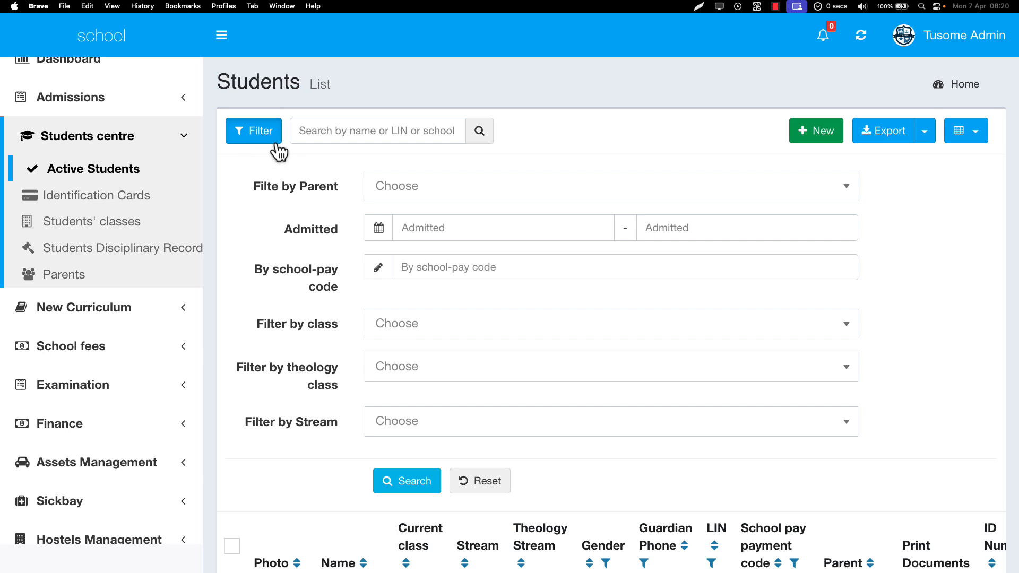
click(402, 329)
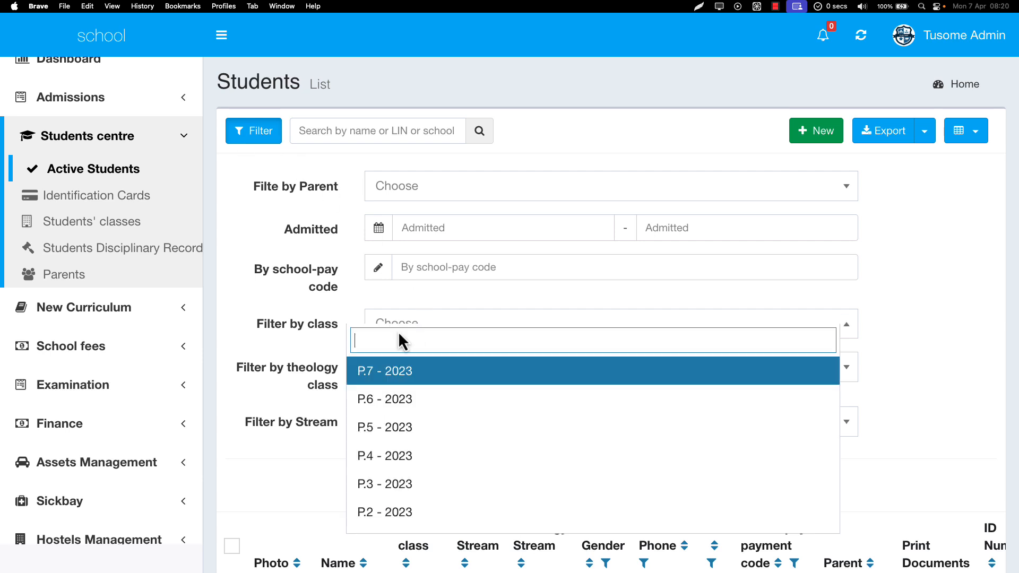
scroll(387, 436, down, 1)
click(387, 439)
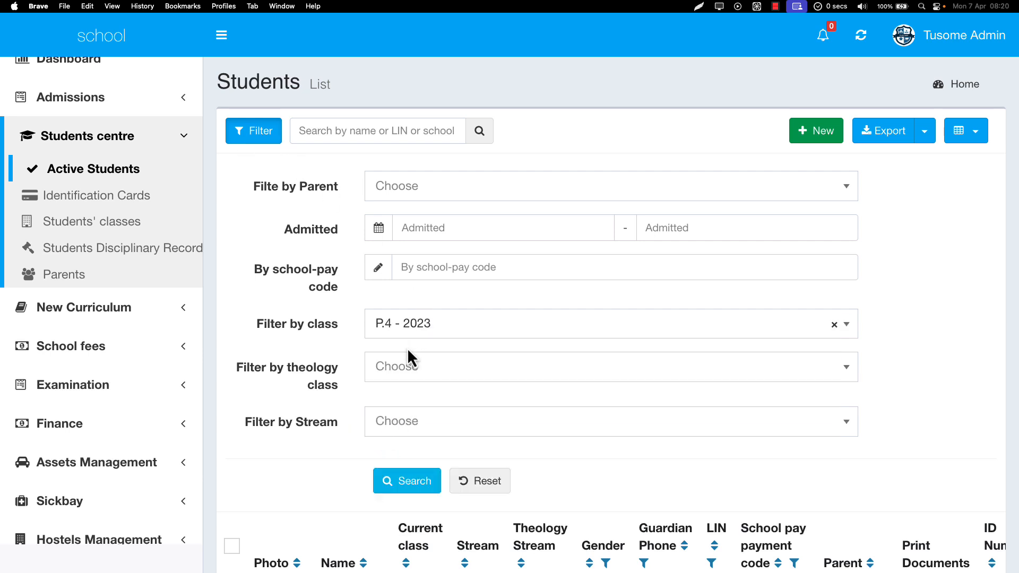
scroll(399, 411, down, 1)
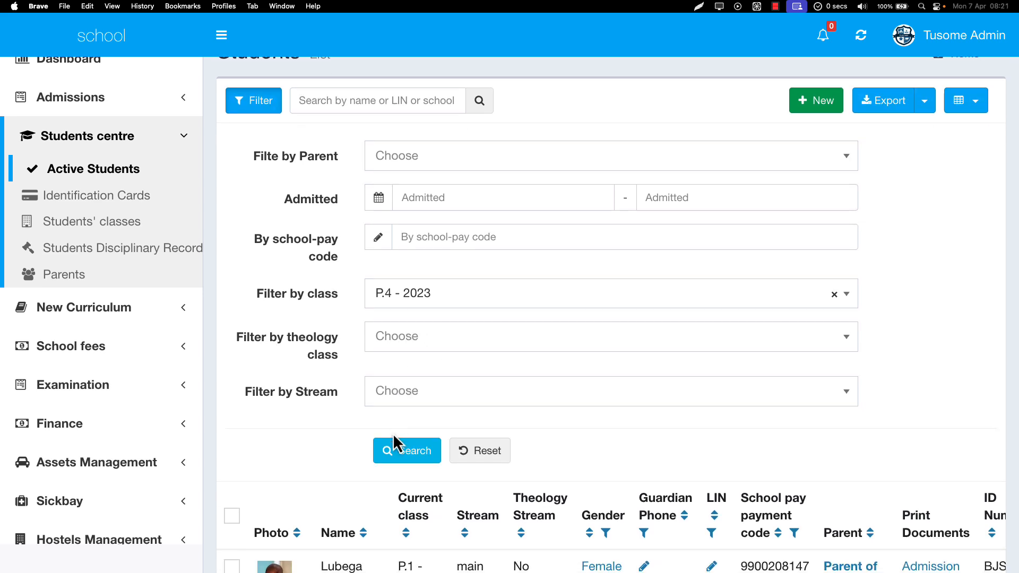
click(392, 448)
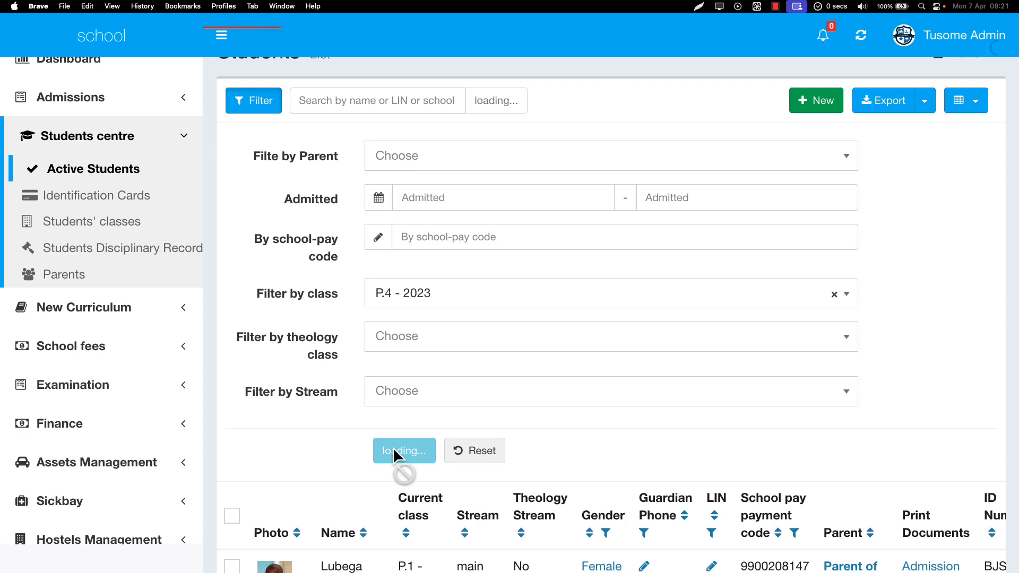
Set the filtered P.4 - 2023 student list to show 100 entries per page.
scroll(396, 396, down, 10)
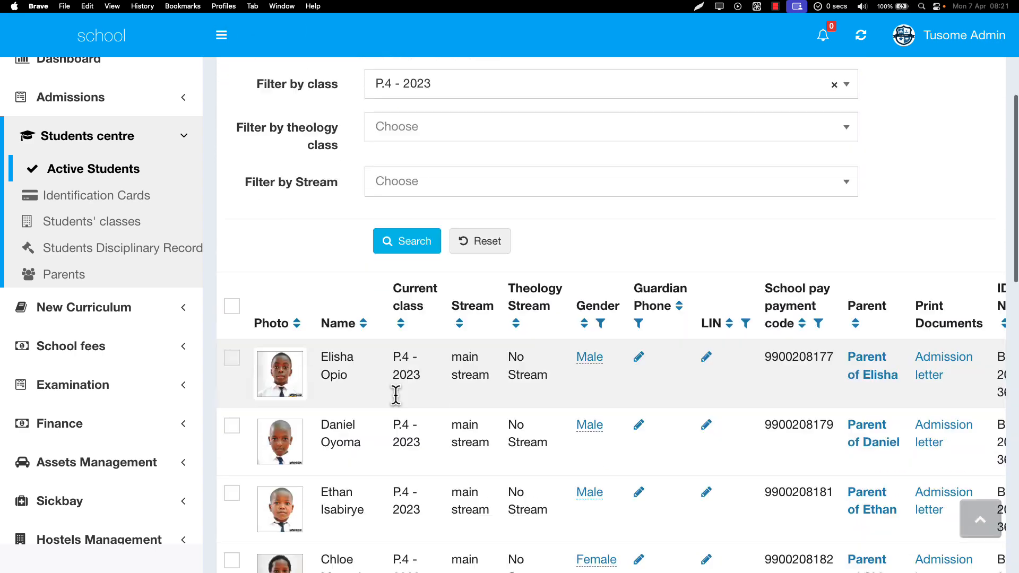
scroll(396, 396, down, 5)
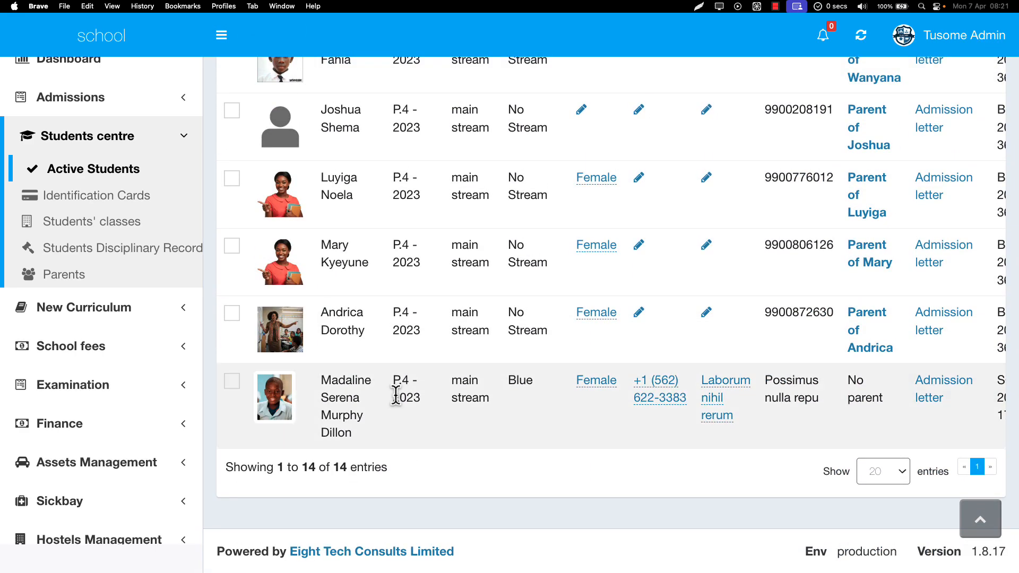
click(897, 473)
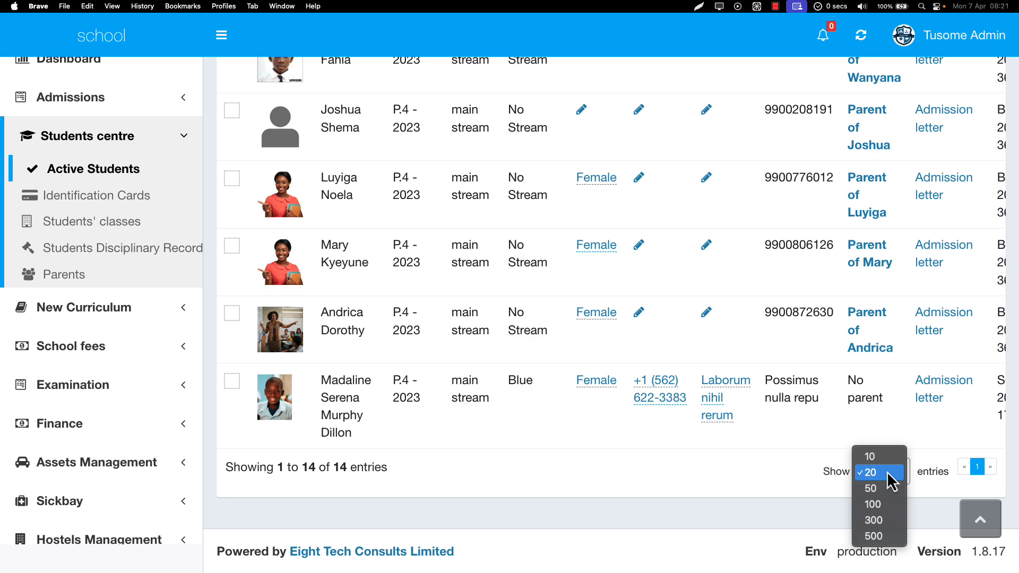
click(864, 508)
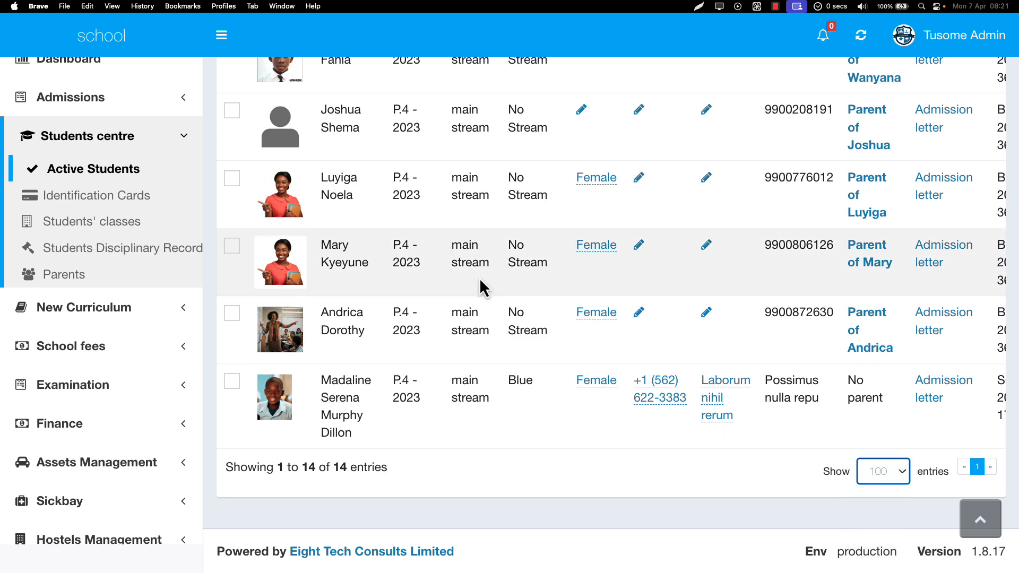
scroll(480, 278, down, 8)
scroll(480, 278, down, 10)
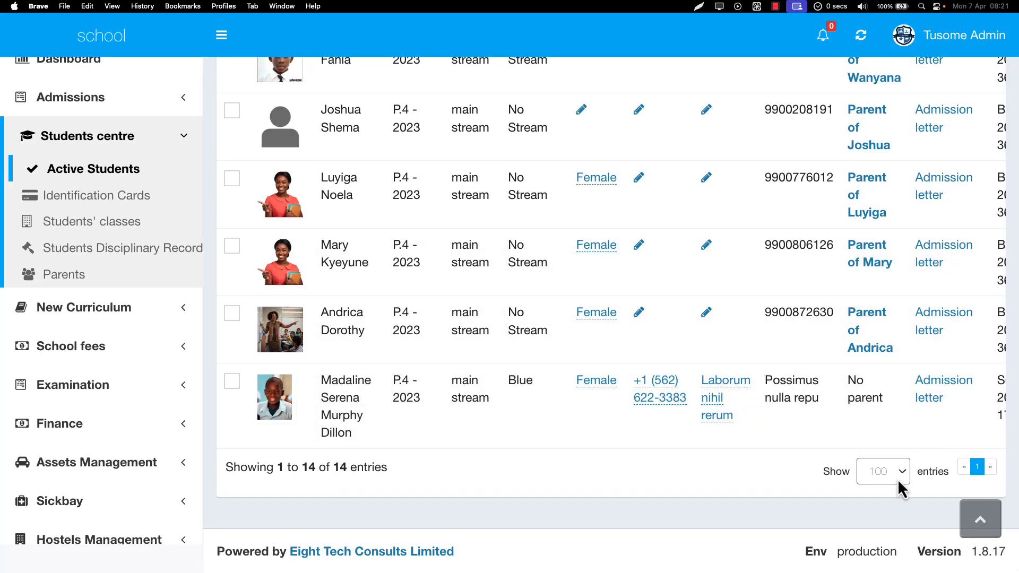
Examine the theology stream column of the P.4 - 2023 students, comparing the last student's entry with the others.
scroll(693, 380, up, 15)
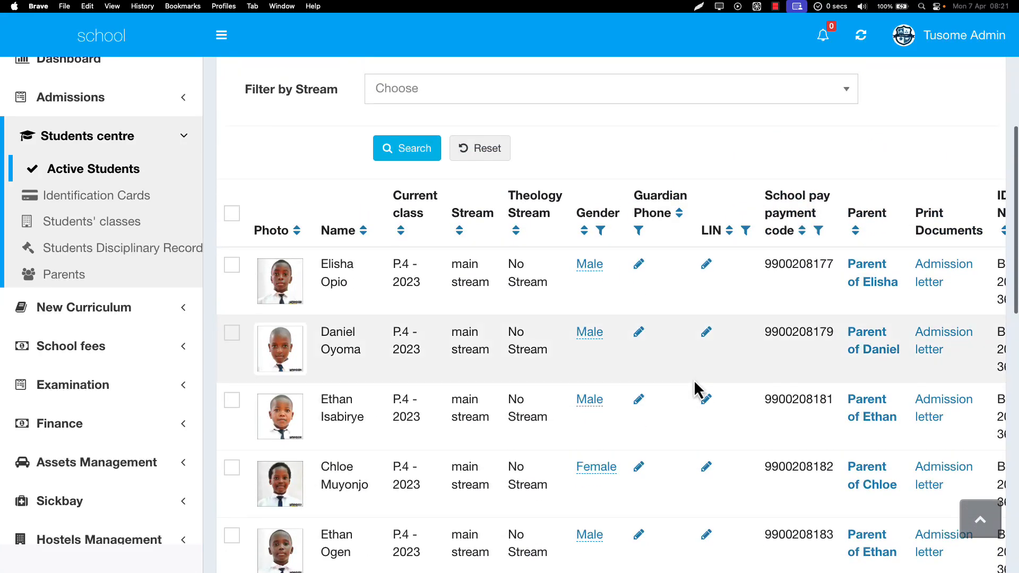
scroll(693, 380, down, 10)
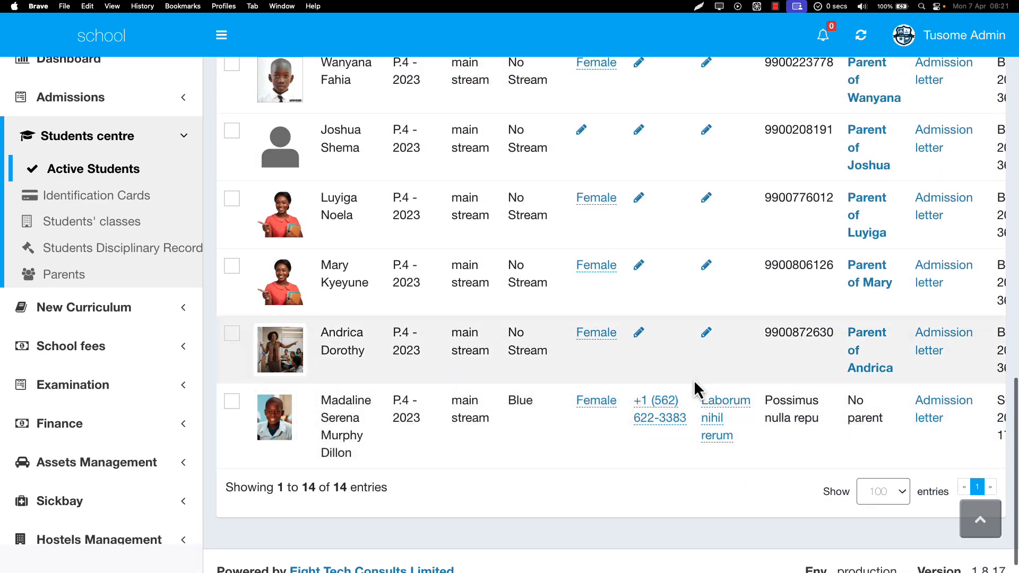
drag(459, 407, 544, 403)
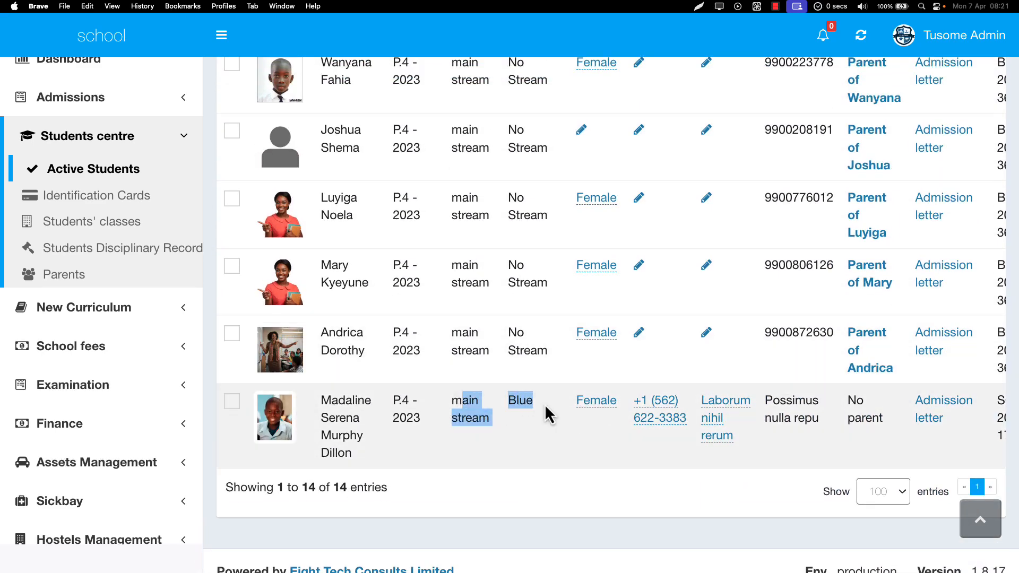
scroll(545, 403, up, 8)
double_click(514, 366)
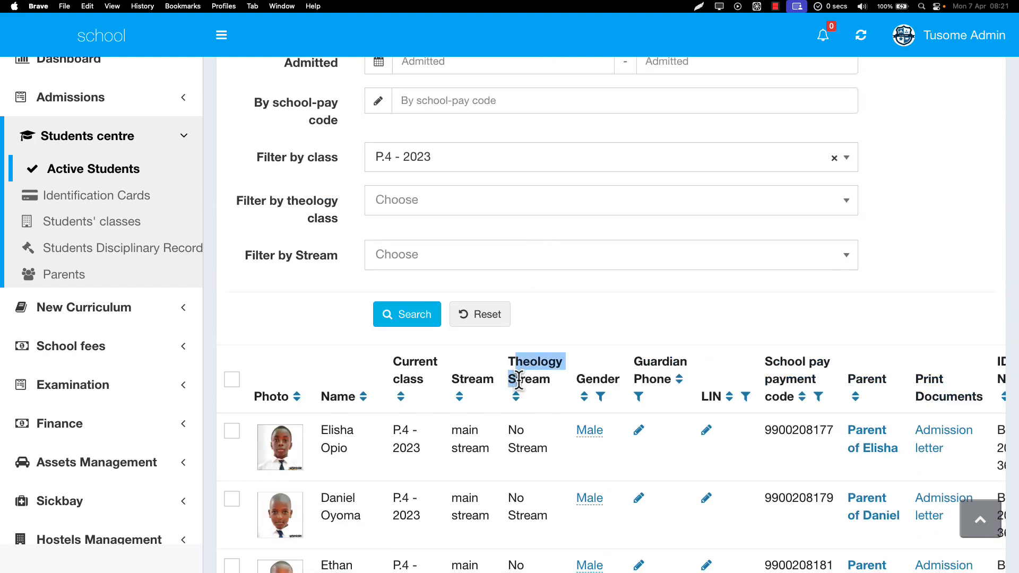
scroll(519, 380, down, 8)
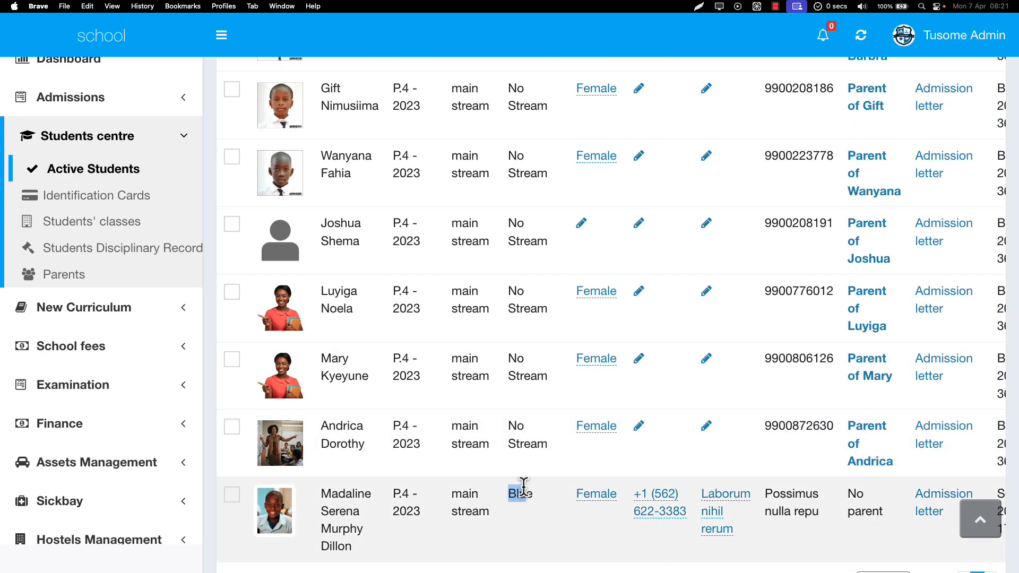
drag(523, 487, 525, 487)
scroll(525, 488, up, 10)
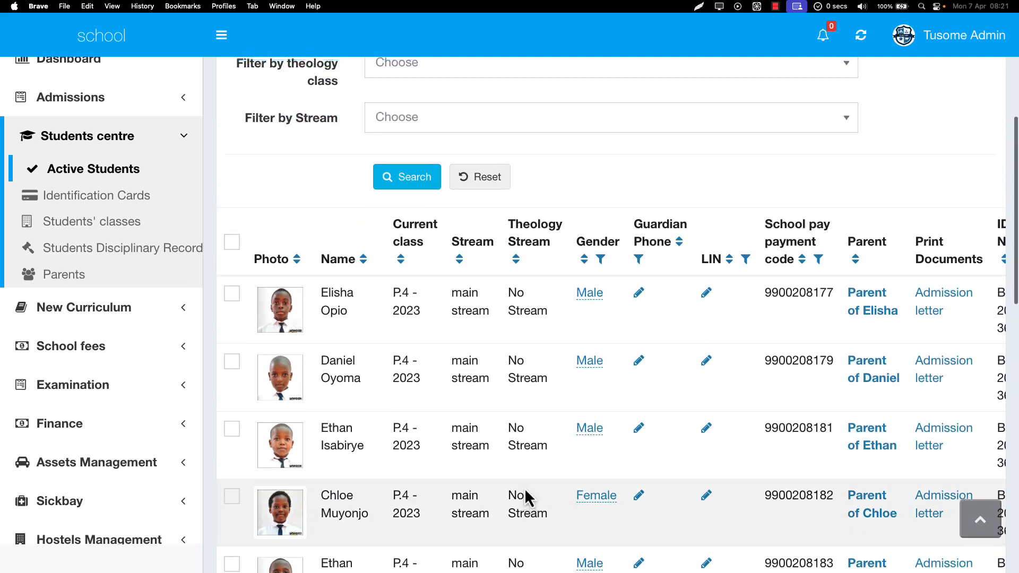
Select the first four students in the filtered P.4 - 2023 list.
click(233, 298)
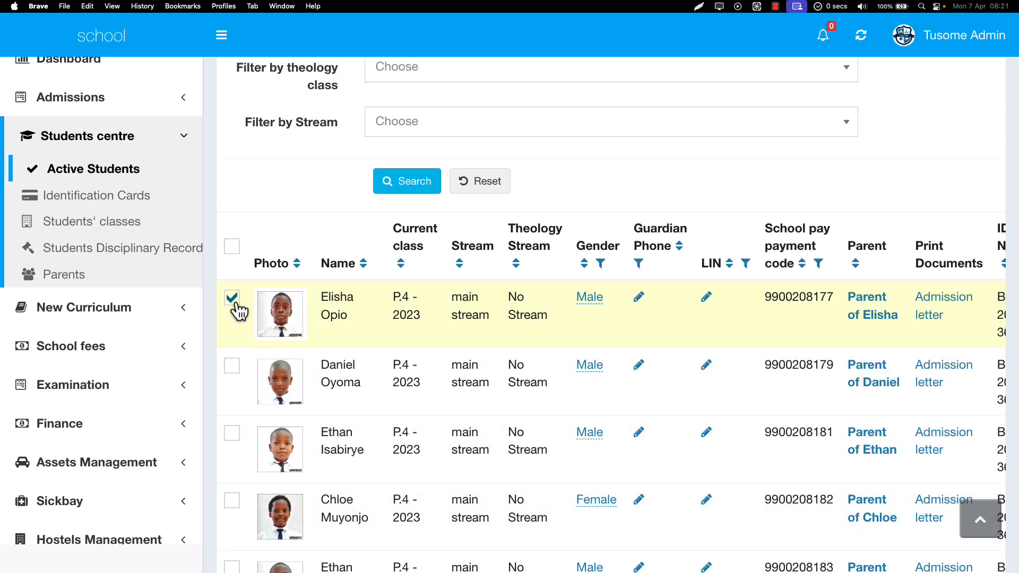
click(233, 367)
click(232, 437)
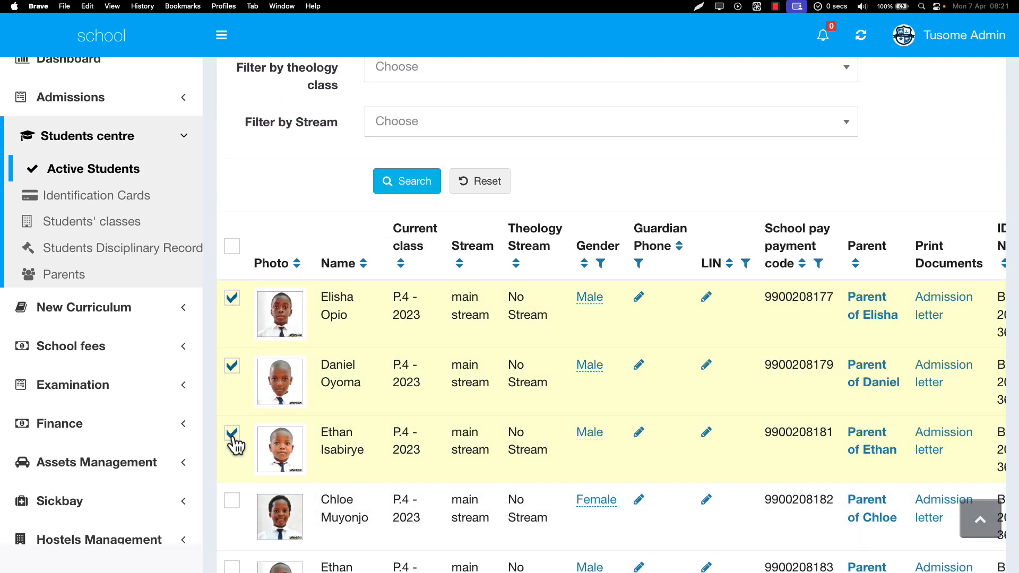
scroll(234, 443, down, 3)
click(232, 415)
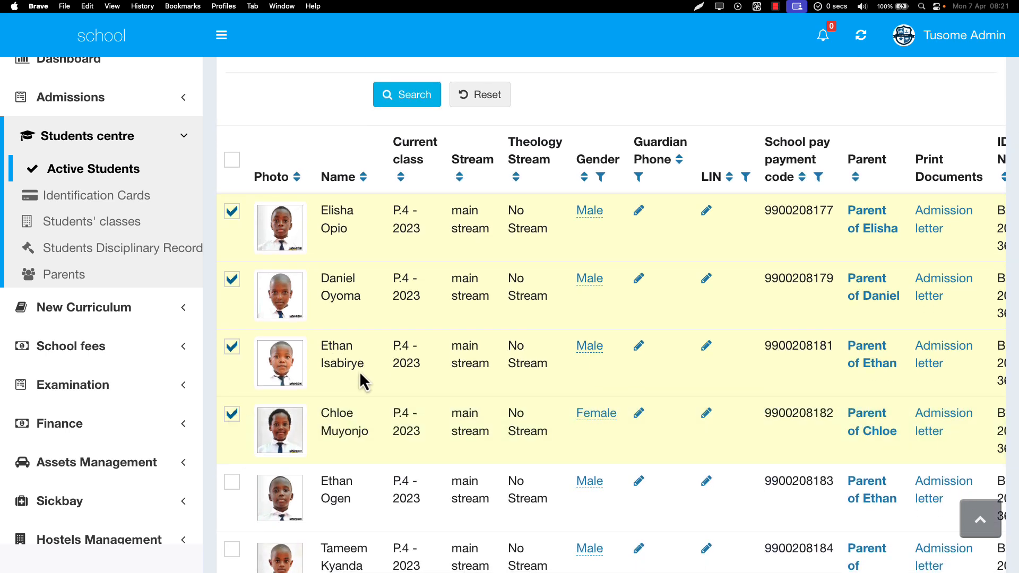
scroll(407, 308, down, 1)
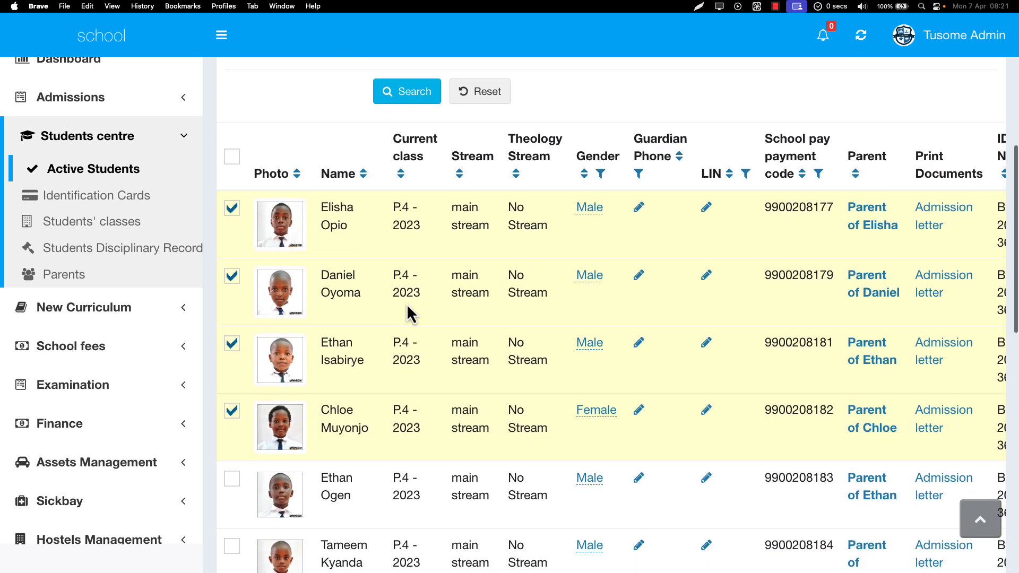
Look over the batch actions available for the four selected students.
scroll(408, 313, up, 2)
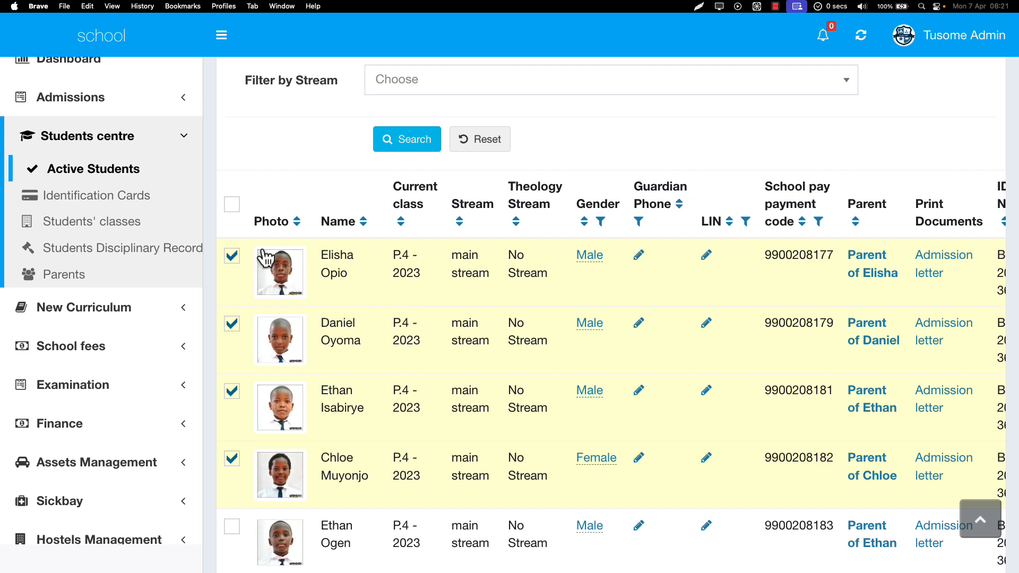
scroll(373, 329, up, 12)
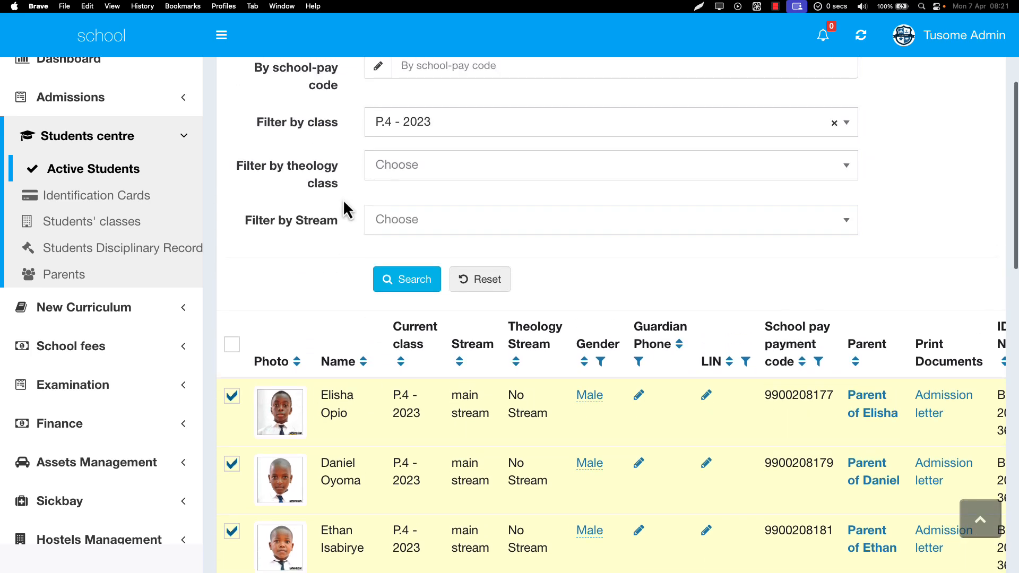
click(329, 131)
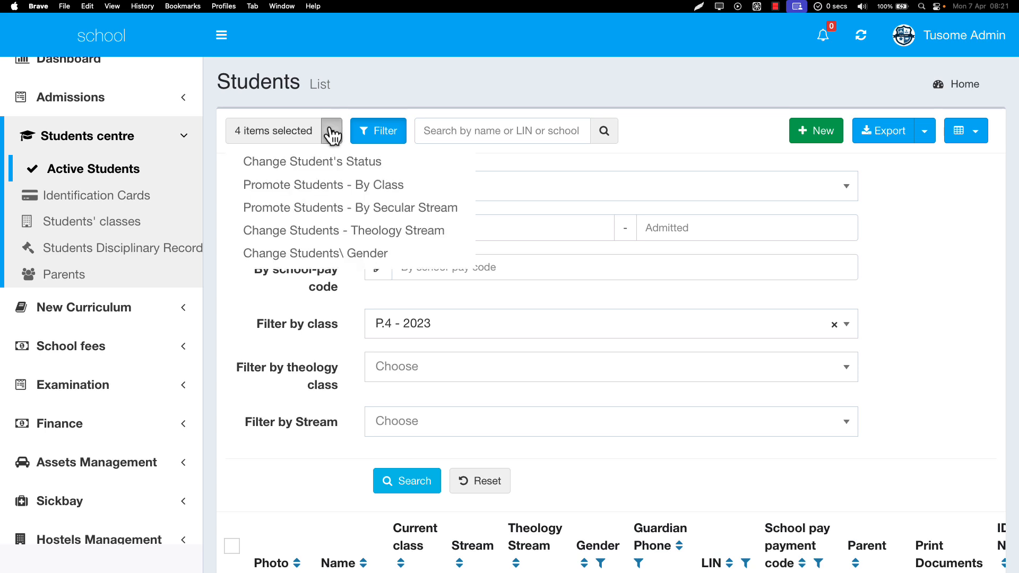
click(326, 134)
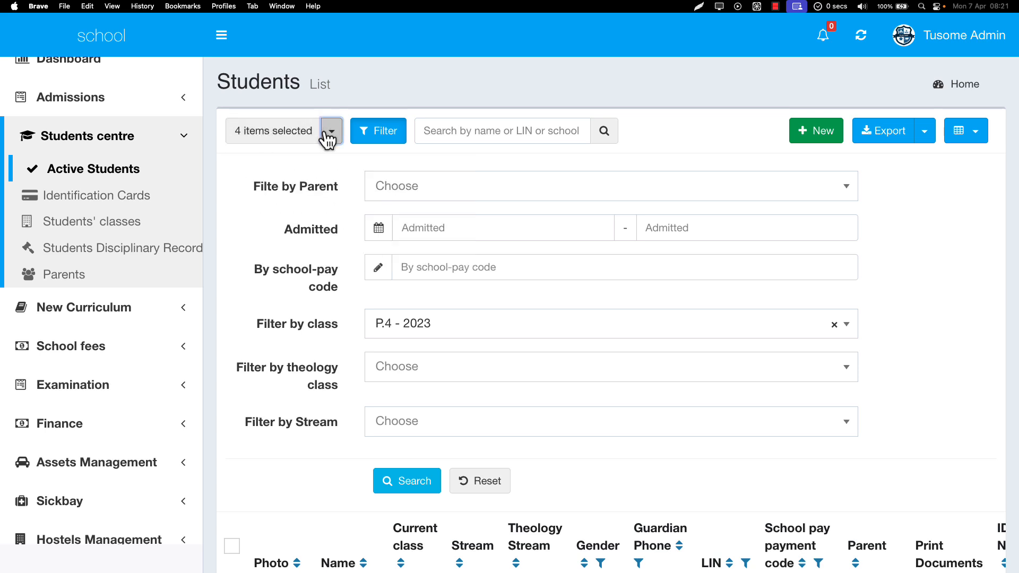
Try to change the four selected students' theology stream to Primary Four - Blue, and check their rows in the list.
click(329, 133)
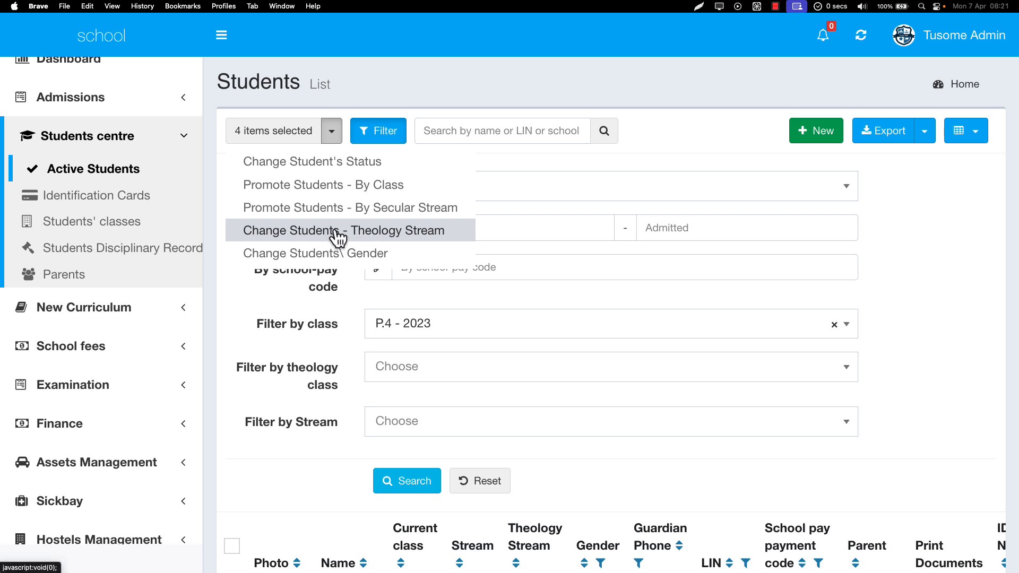
click(355, 236)
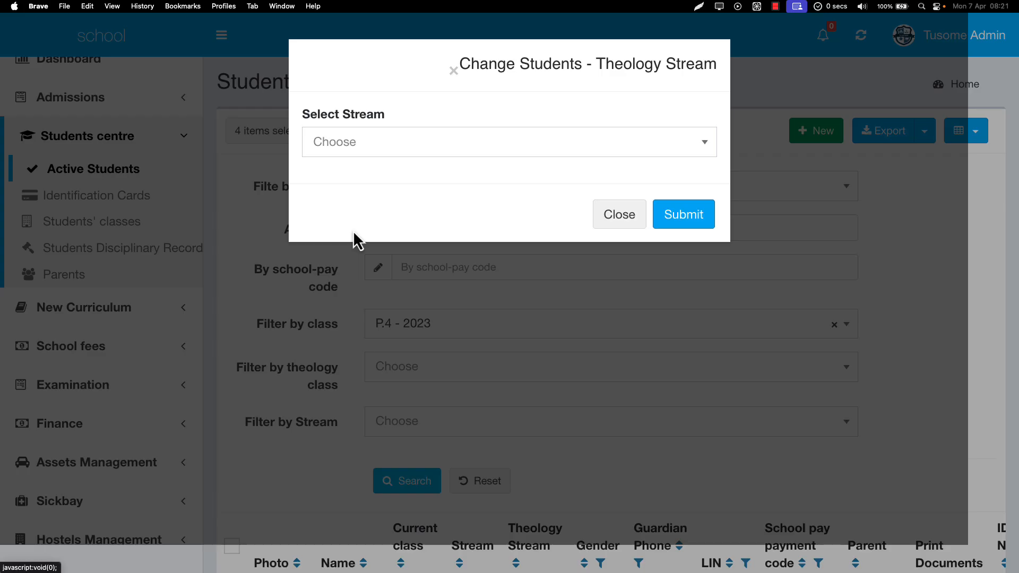
click(358, 156)
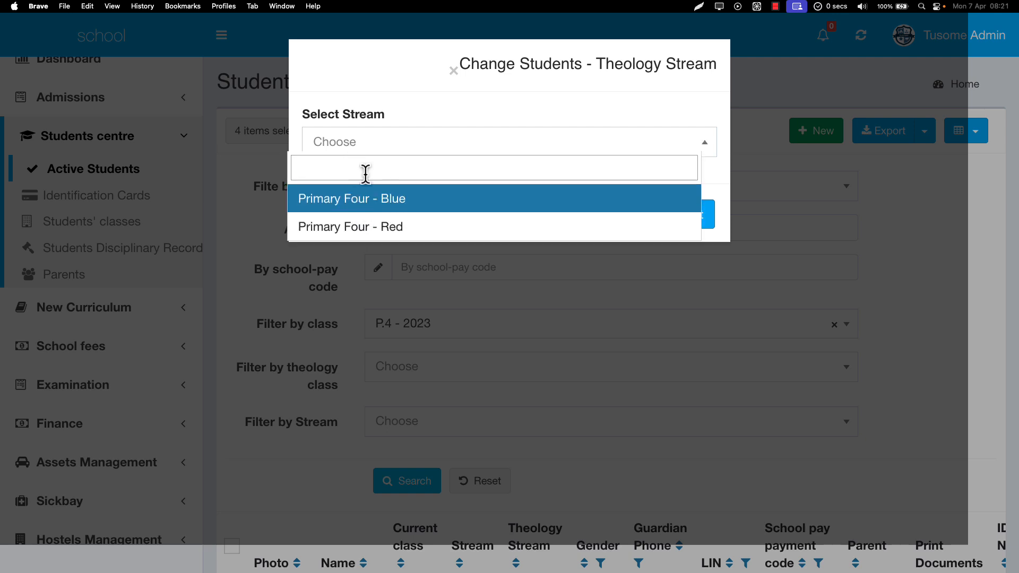
click(364, 206)
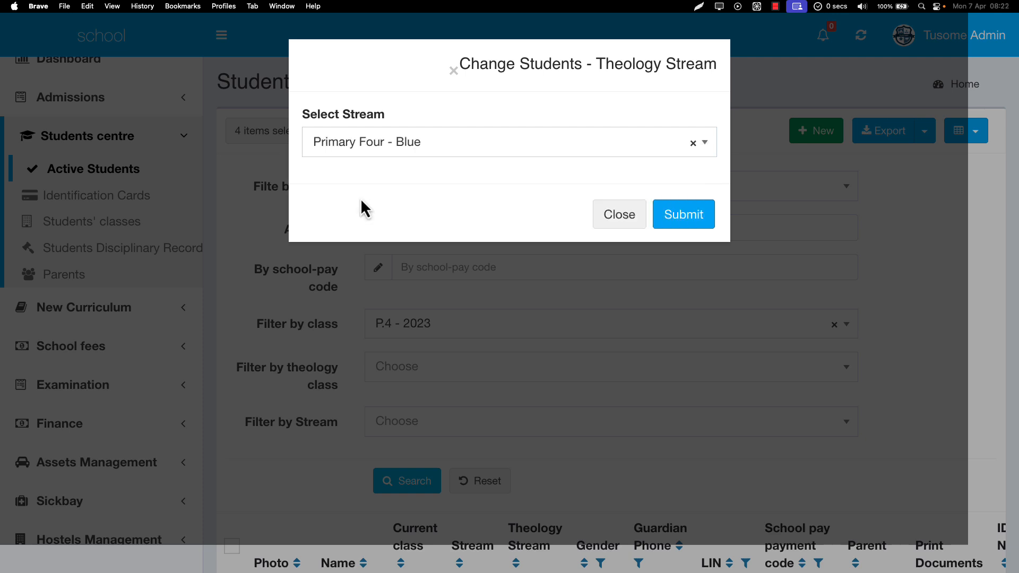
click(685, 218)
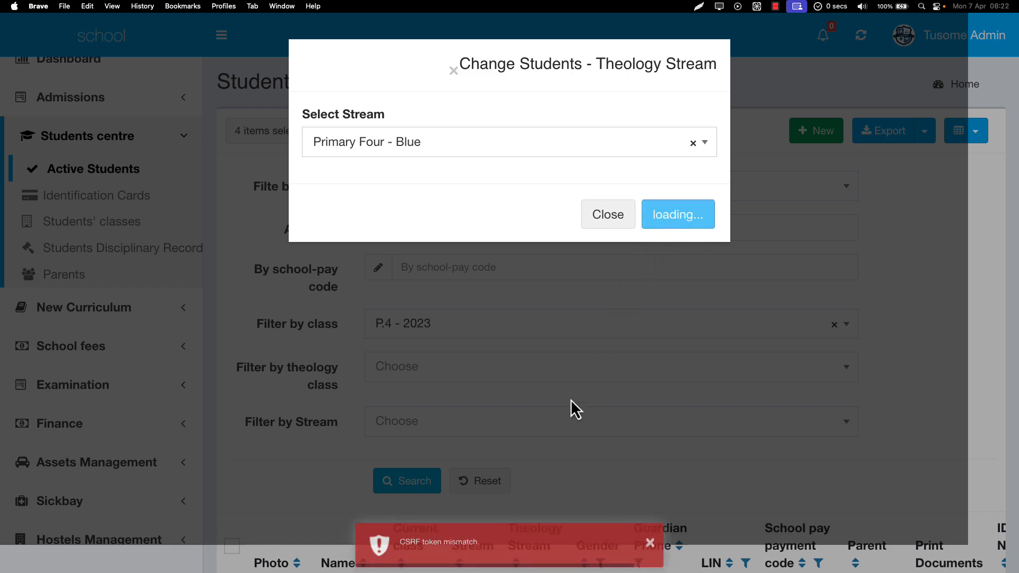
click(608, 215)
scroll(525, 279, down, 10)
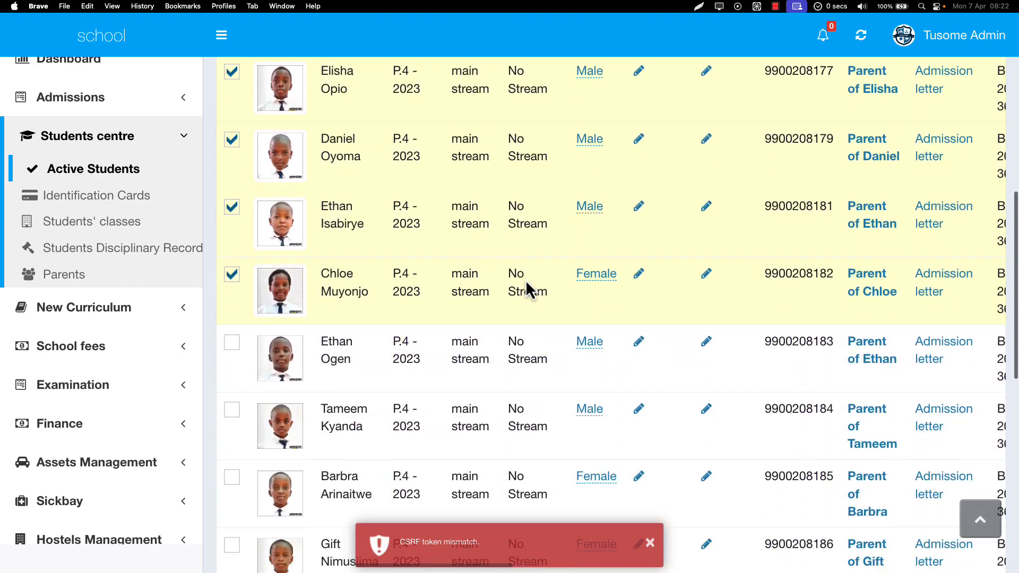
scroll(526, 279, up, 10)
Try to change the four selected students' theology stream to Primary Four - Red.
click(331, 132)
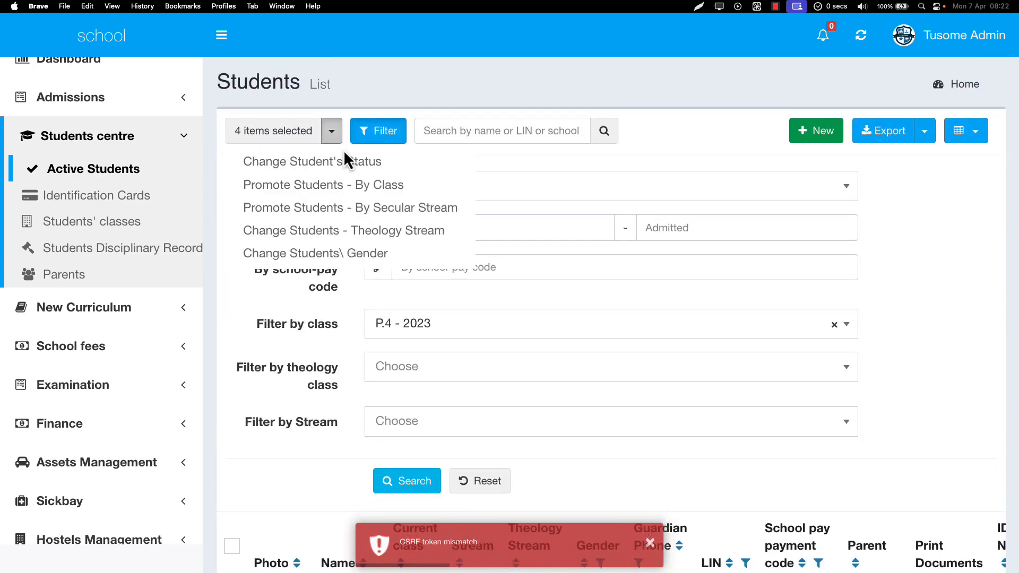
click(346, 231)
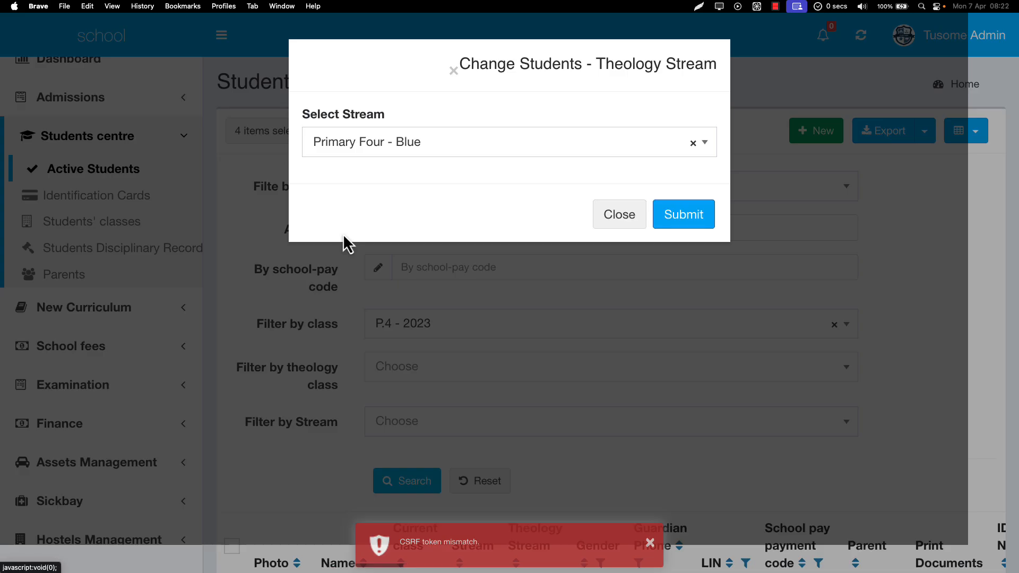
click(514, 154)
click(461, 225)
click(675, 223)
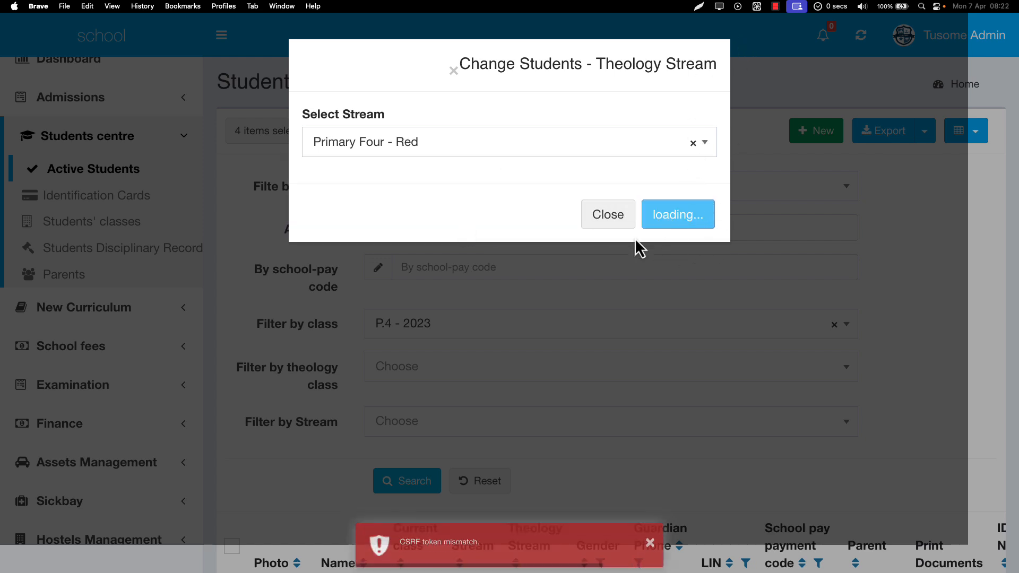
click(615, 220)
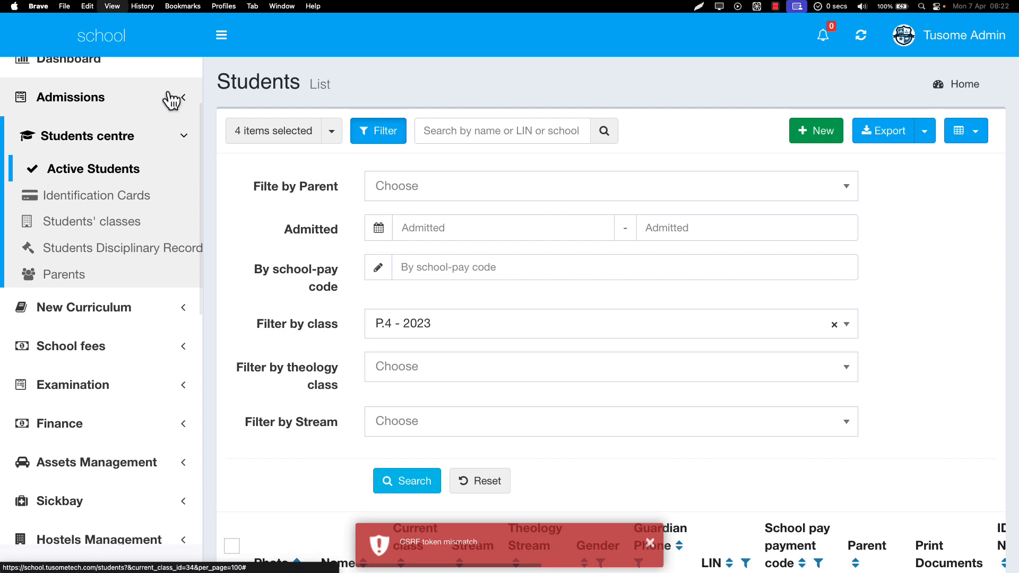
Reload the P.4 - 2023 student list and select its first three students.
mouse_move(81, 42)
click(46, 43)
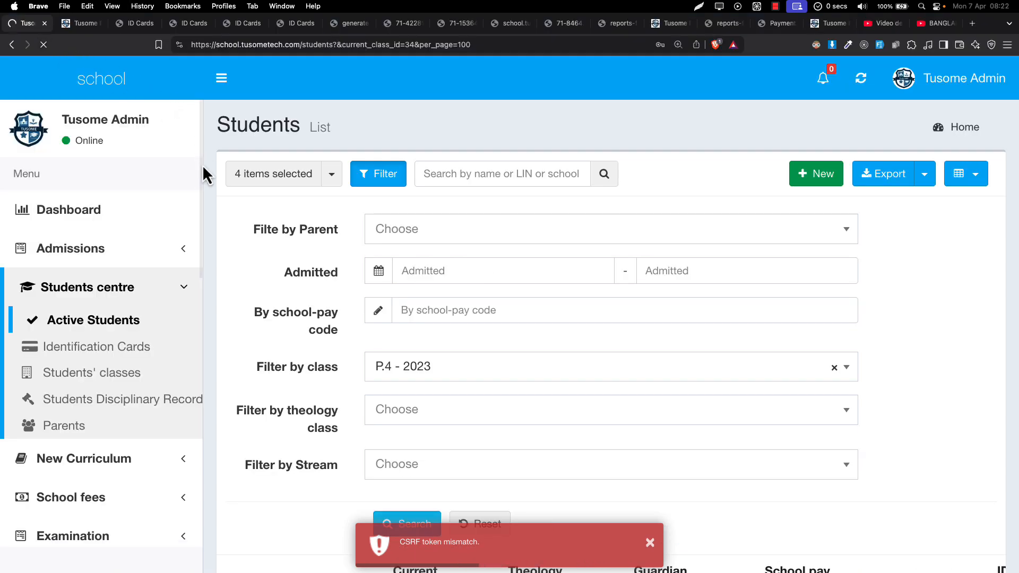
scroll(208, 154, down, 5)
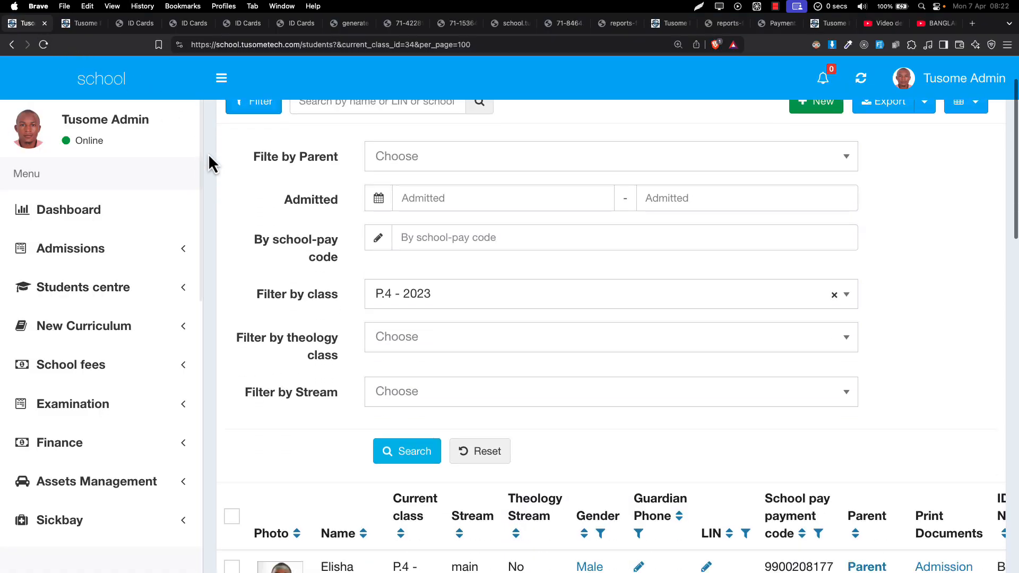
scroll(282, 324, down, 2)
click(232, 302)
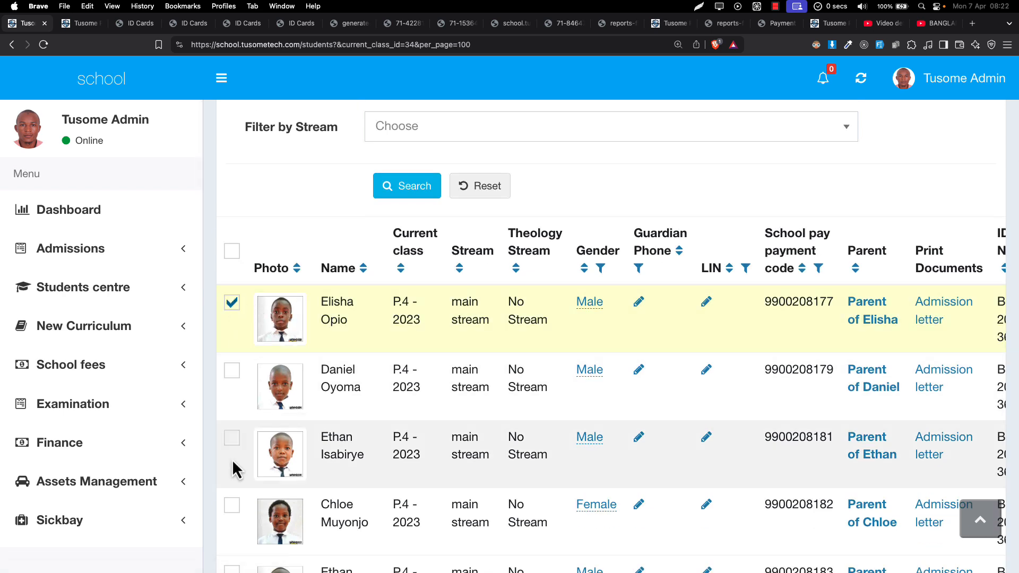
click(234, 444)
click(234, 375)
scroll(234, 377, up, 7)
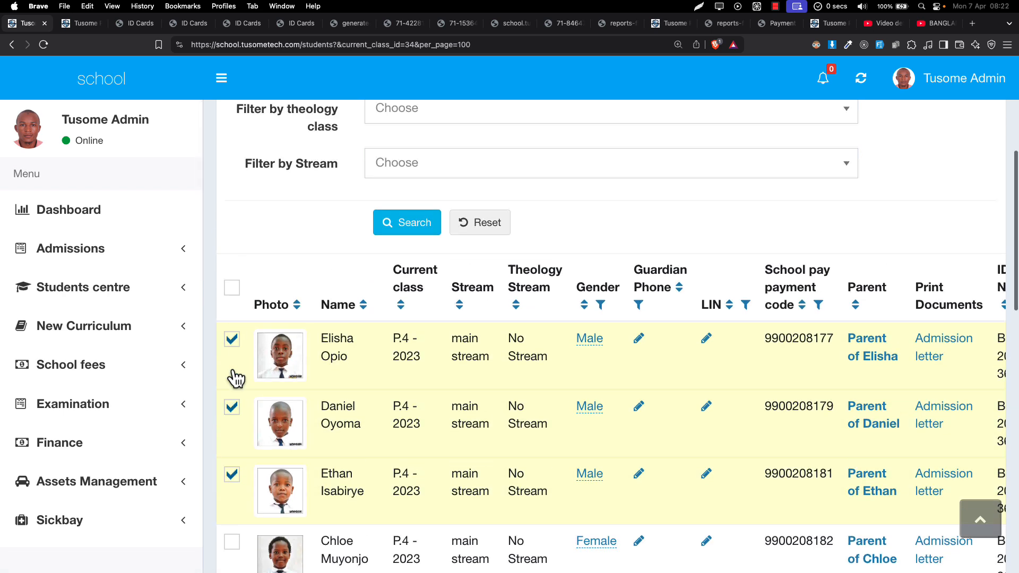
click(332, 175)
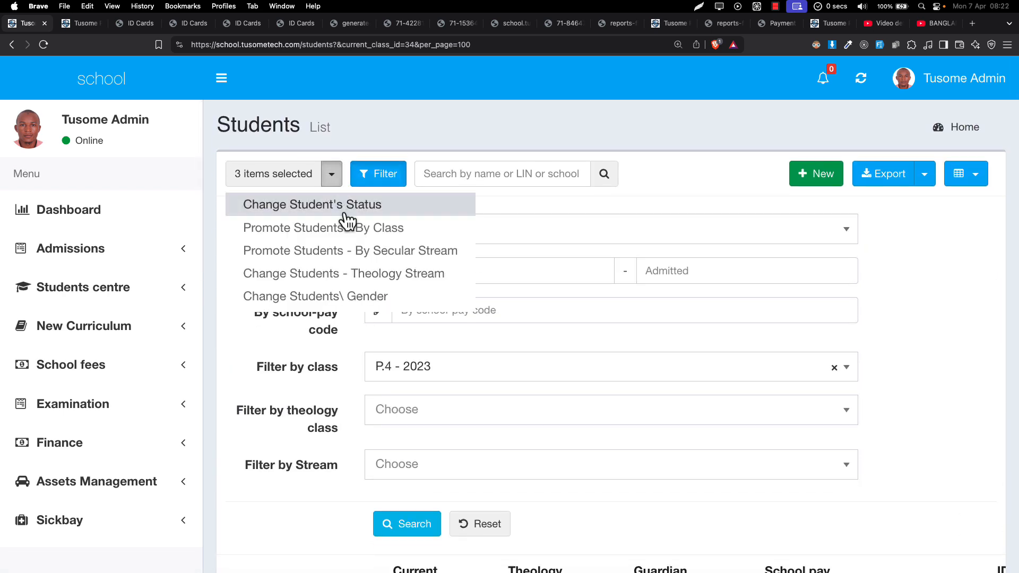
click(344, 258)
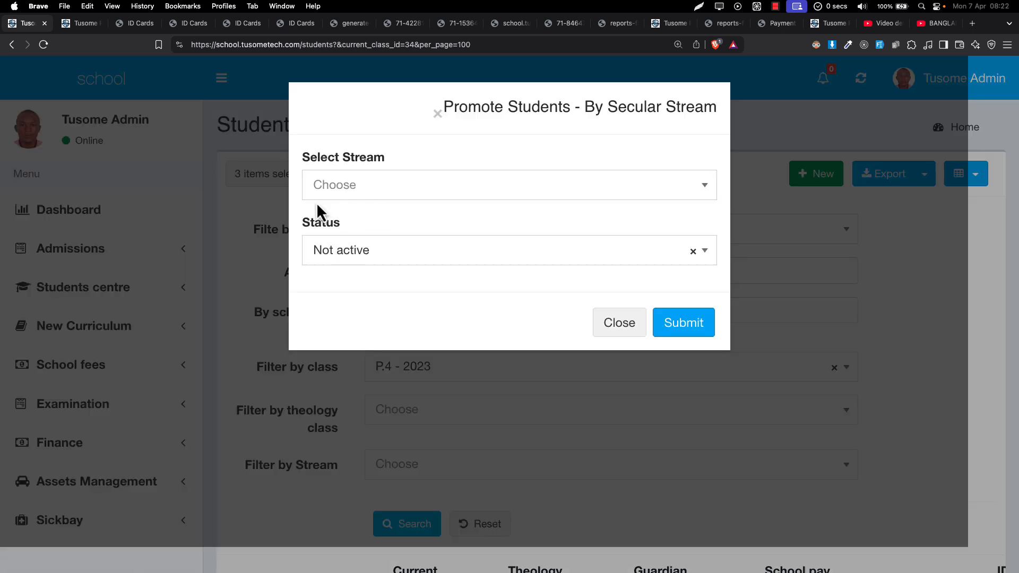
click(264, 209)
Change the theology stream of the three selected students to Primary Four - Blue as a batch.
click(330, 178)
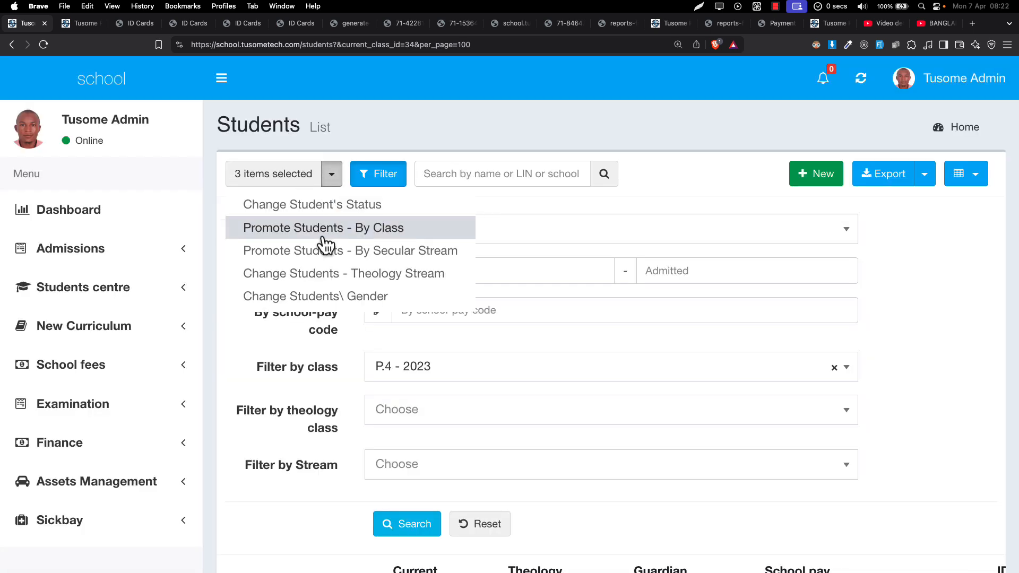
click(321, 274)
click(429, 185)
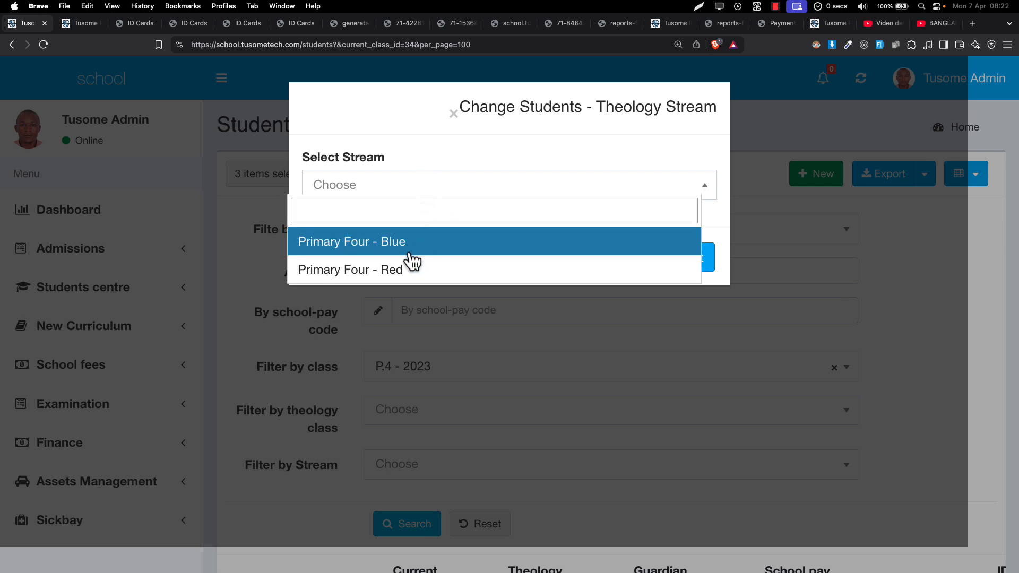
click(410, 248)
click(699, 262)
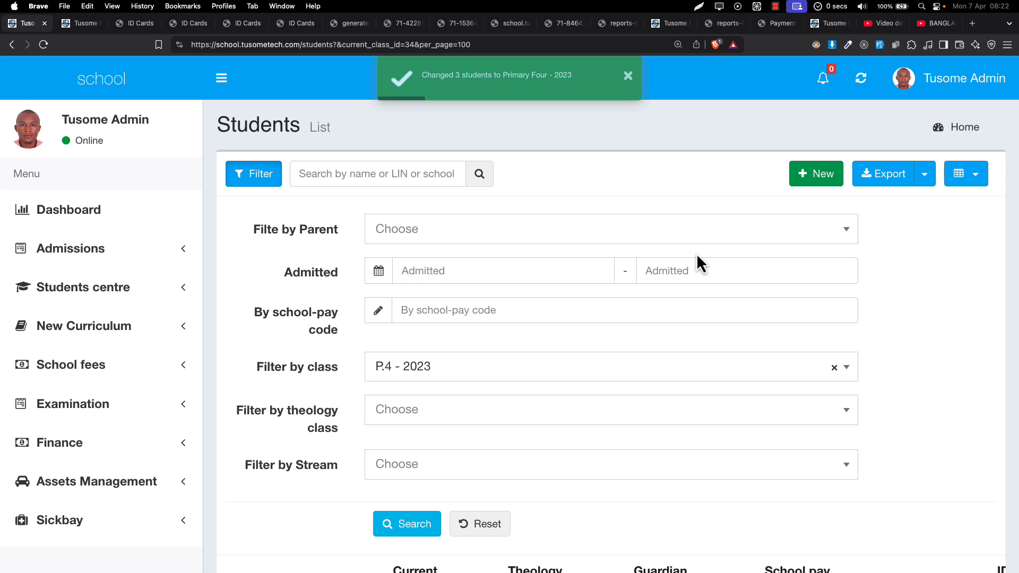
Check the stream and theology stream columns for the first three P.4 - 2023 students.
scroll(486, 269, down, 5)
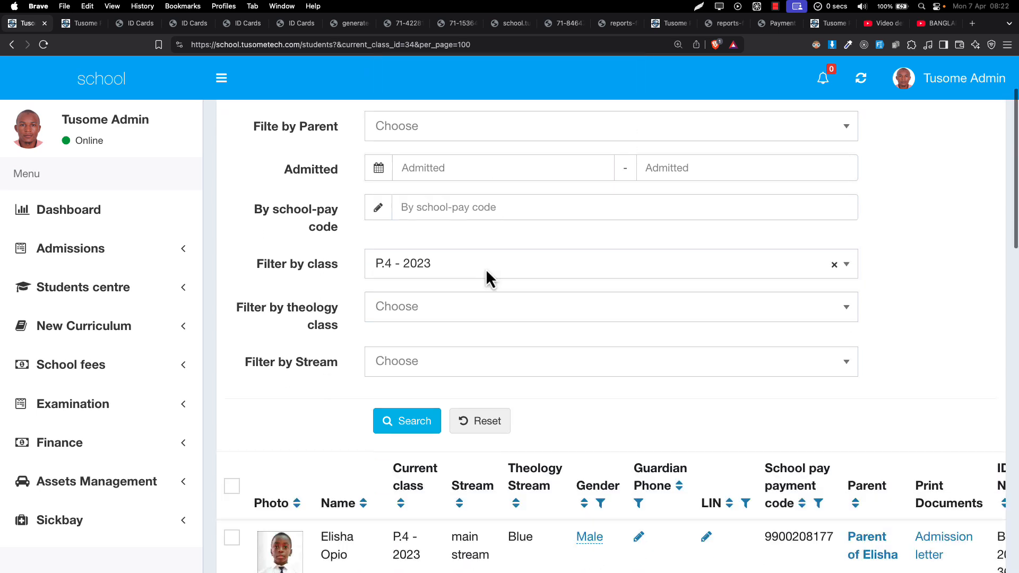
scroll(485, 279, down, 1)
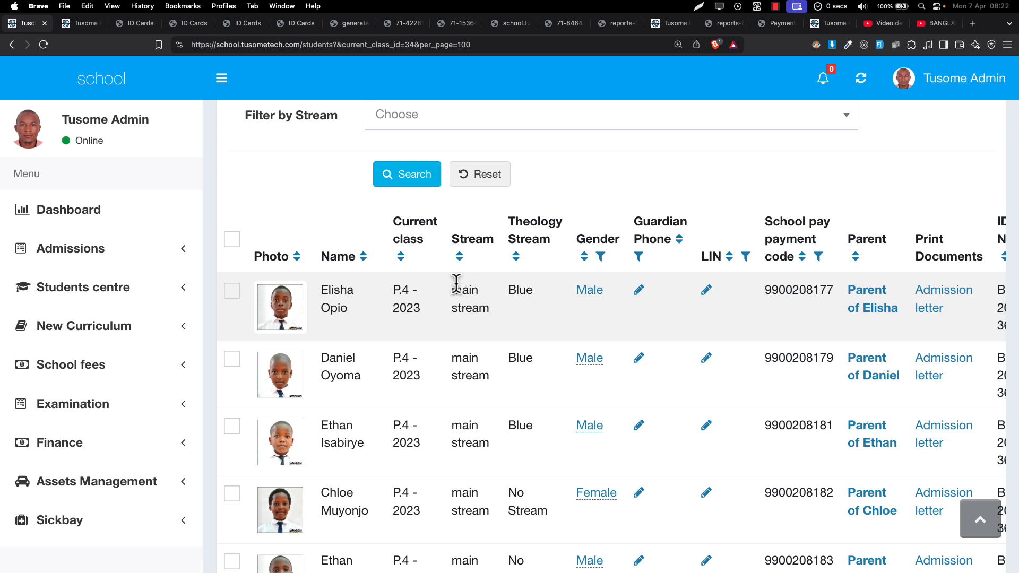
drag(452, 289, 507, 387)
click(517, 292)
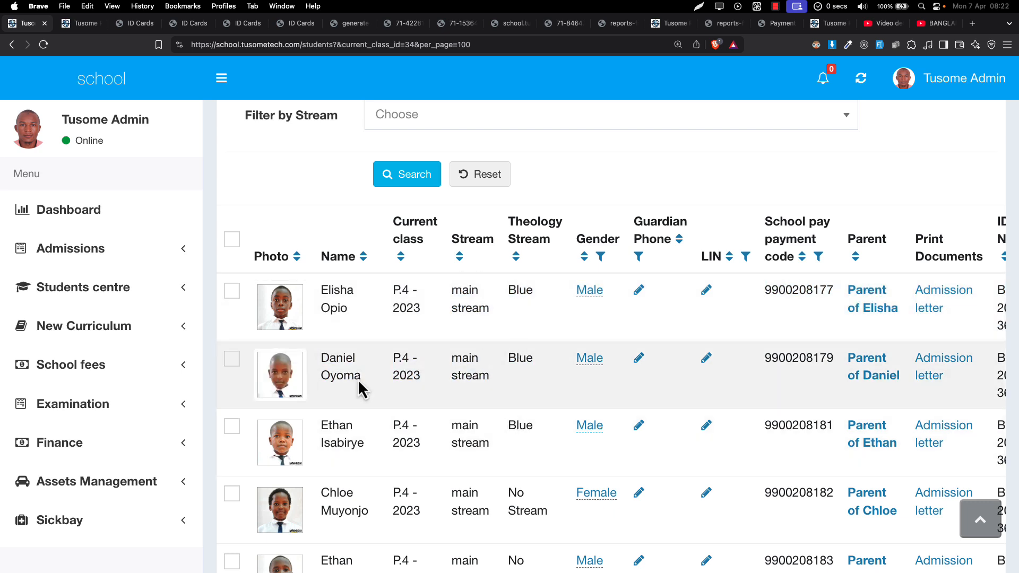
scroll(390, 364, down, 1)
scroll(763, 288, up, 2)
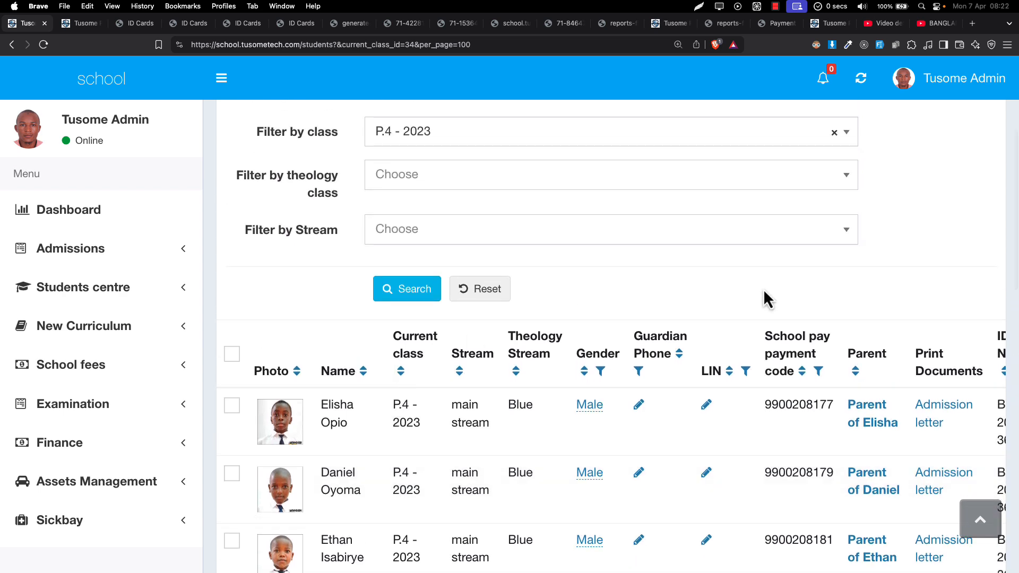
Add the Theology class column to the displayed columns of the student list.
scroll(792, 347, right, 2)
scroll(1001, 289, up, 5)
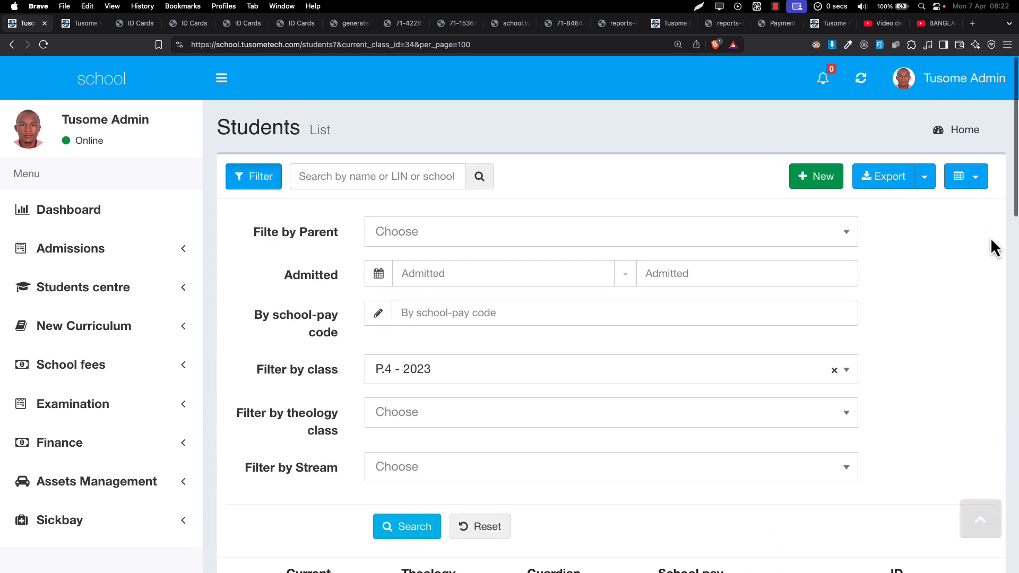
click(977, 181)
click(897, 419)
scroll(901, 429, down, 3)
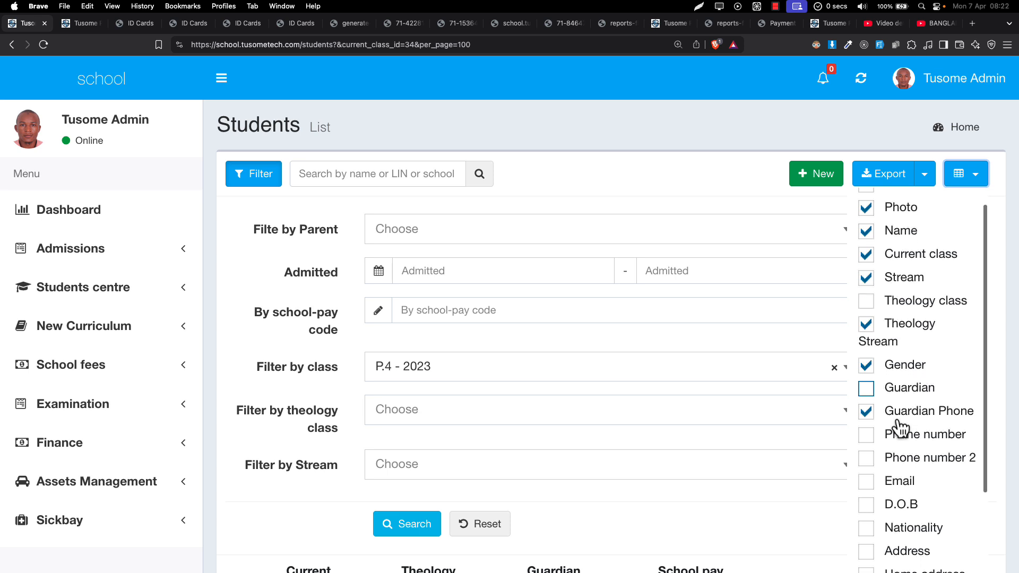
scroll(901, 429, down, 5)
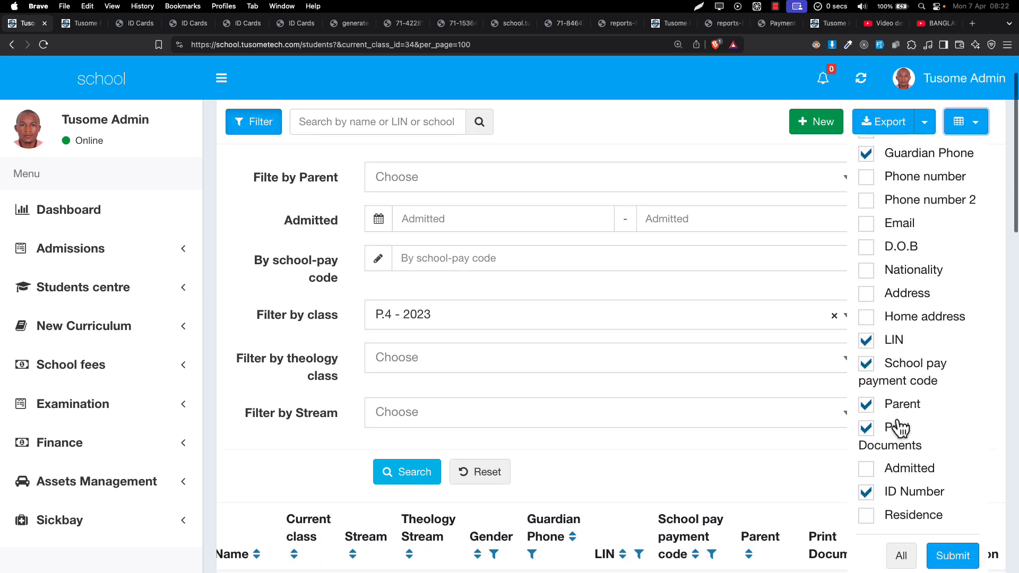
scroll(901, 457, up, 5)
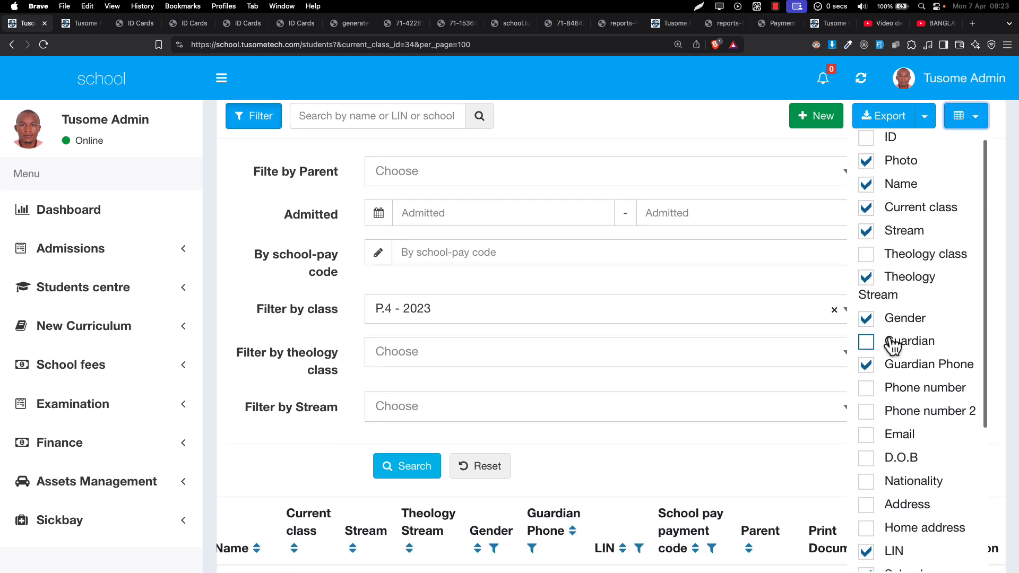
click(881, 260)
scroll(892, 268, down, 5)
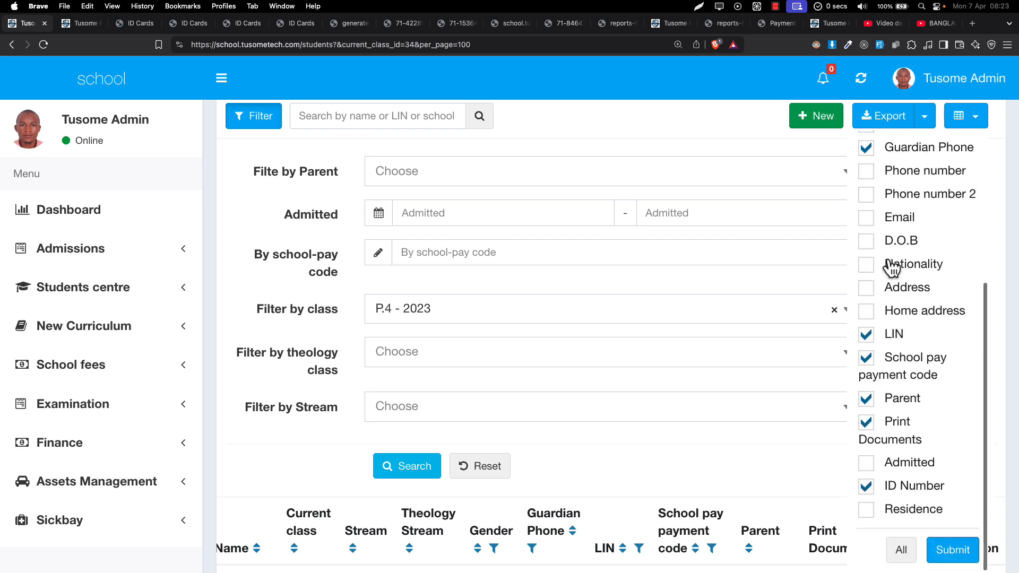
click(943, 550)
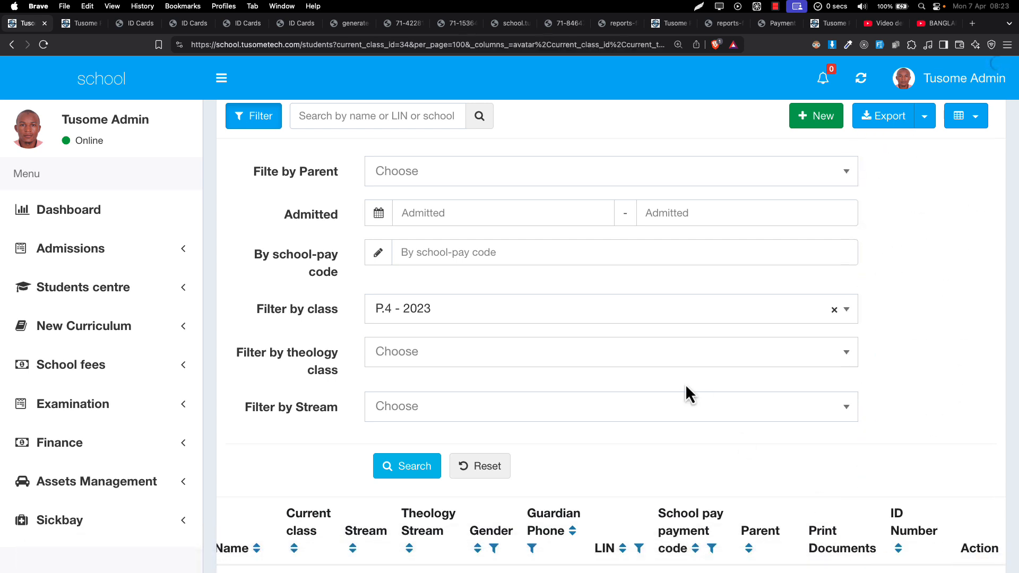
Compare the theology class and theology stream of the first three students with those of the remaining P.4 - 2023 students.
scroll(686, 384, down, 8)
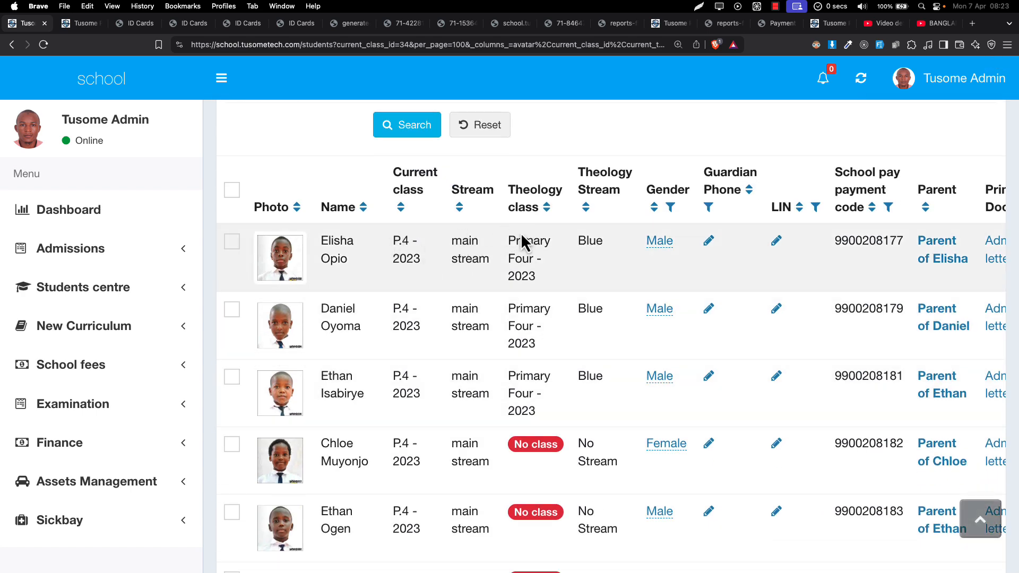
drag(517, 245, 533, 274)
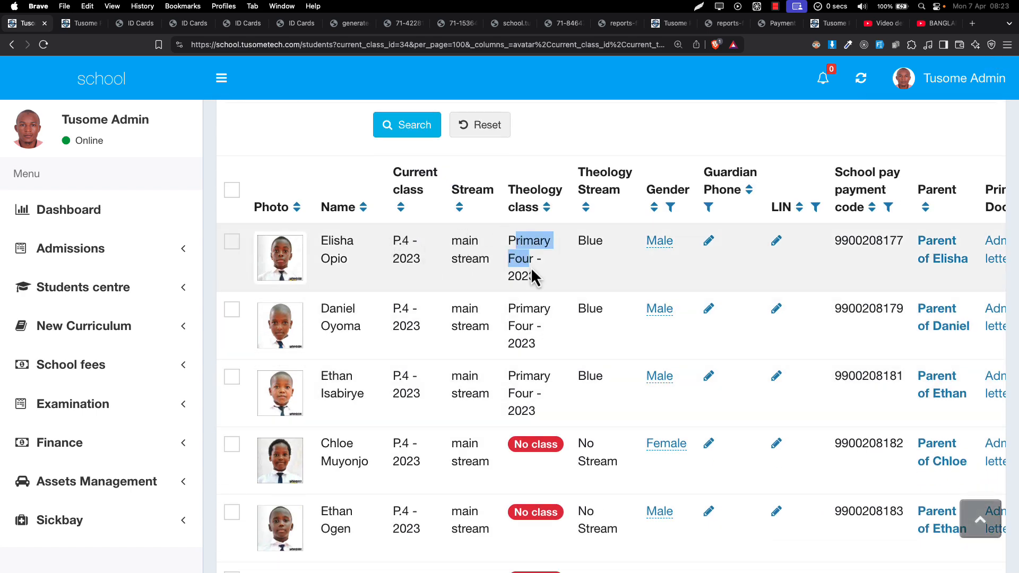
double_click(589, 235)
scroll(571, 420, down, 3)
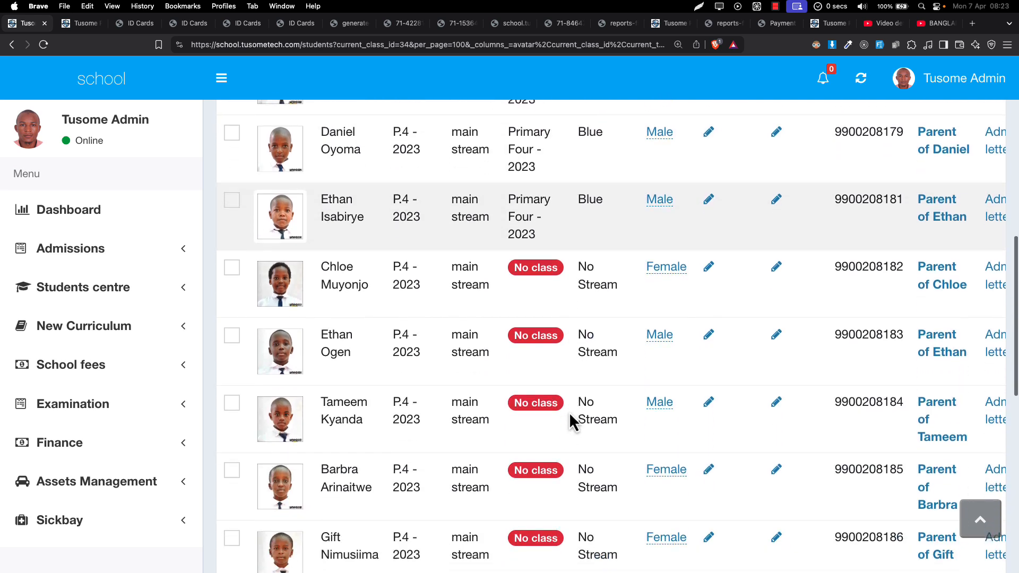
scroll(570, 417, down, 1)
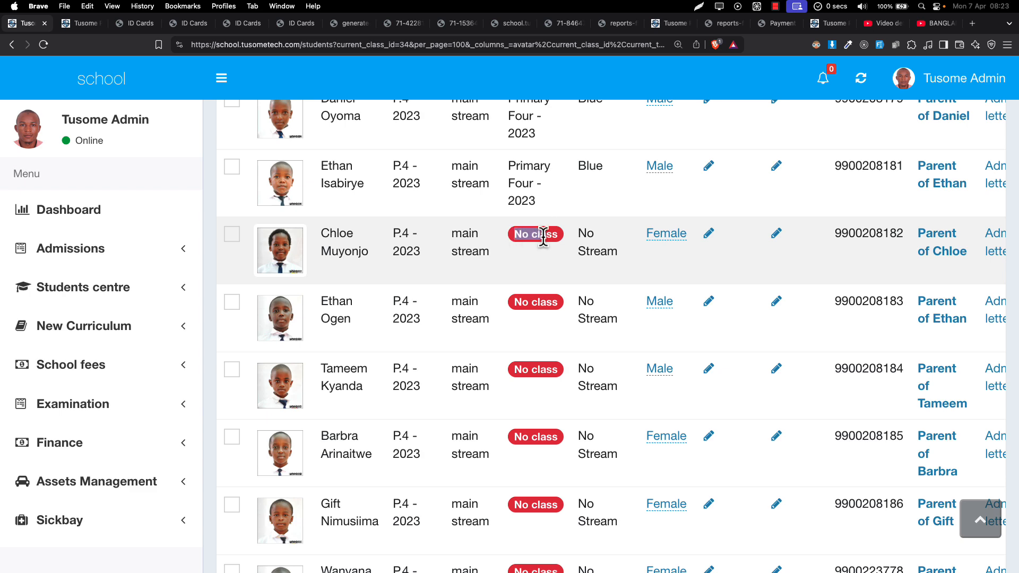
click(554, 298)
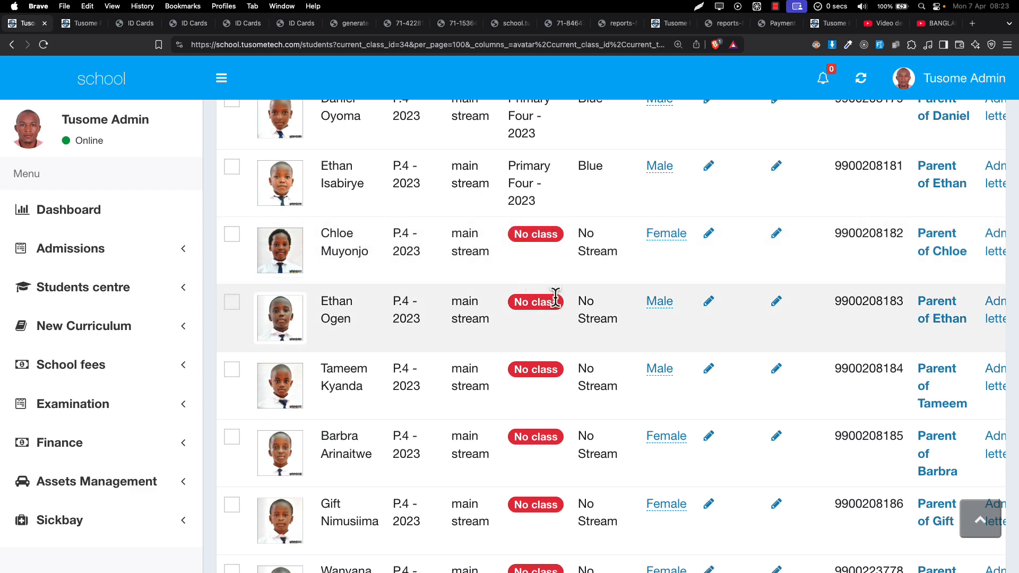
scroll(521, 335, down, 9)
scroll(522, 335, up, 3)
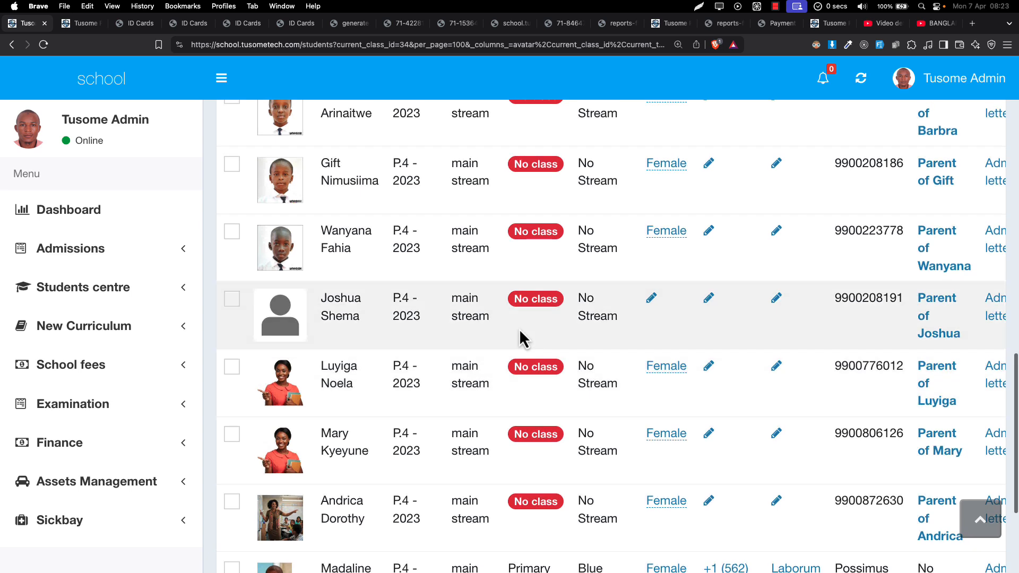
Select six P.4 - 2023 students who have no theology class: five consecutive rows and one further up the list.
scroll(520, 330, up, 1)
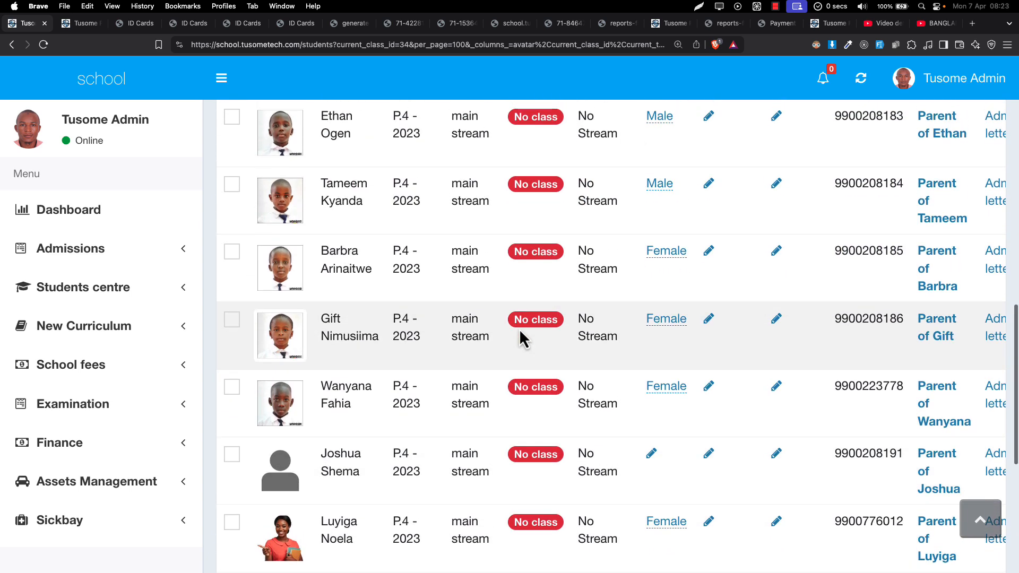
click(232, 255)
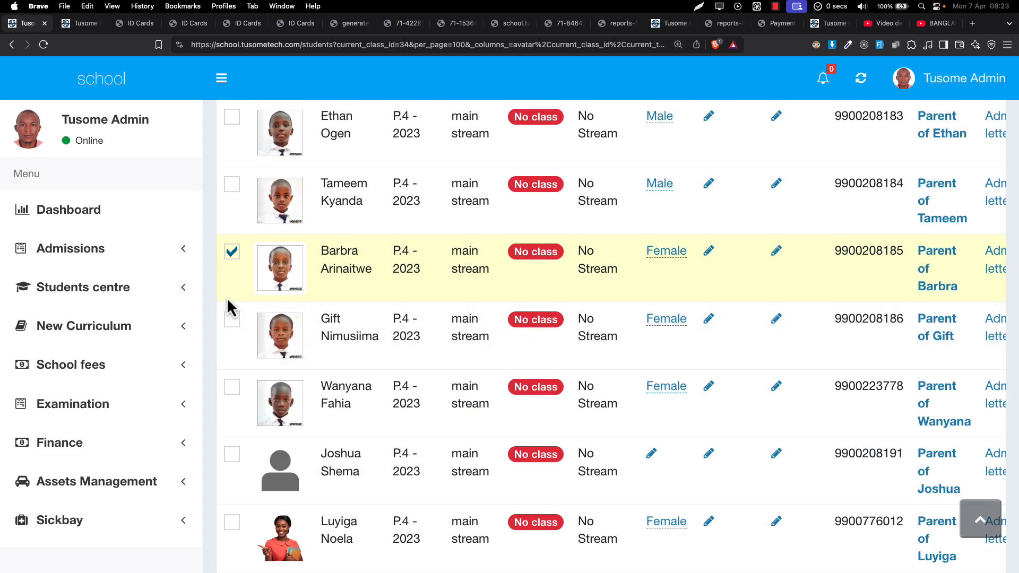
click(234, 320)
click(234, 387)
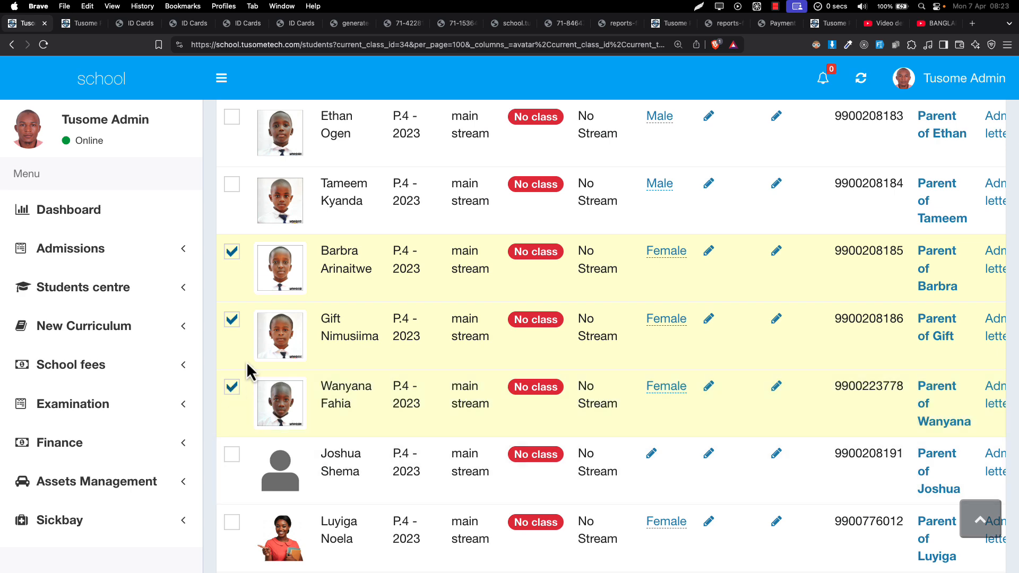
scroll(240, 461, down, 3)
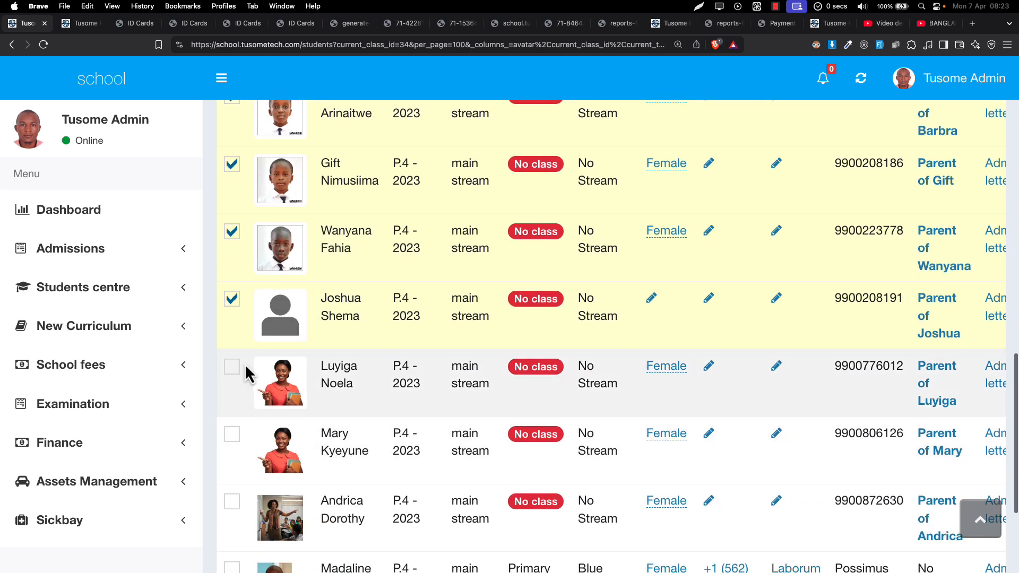
click(234, 368)
scroll(237, 369, up, 8)
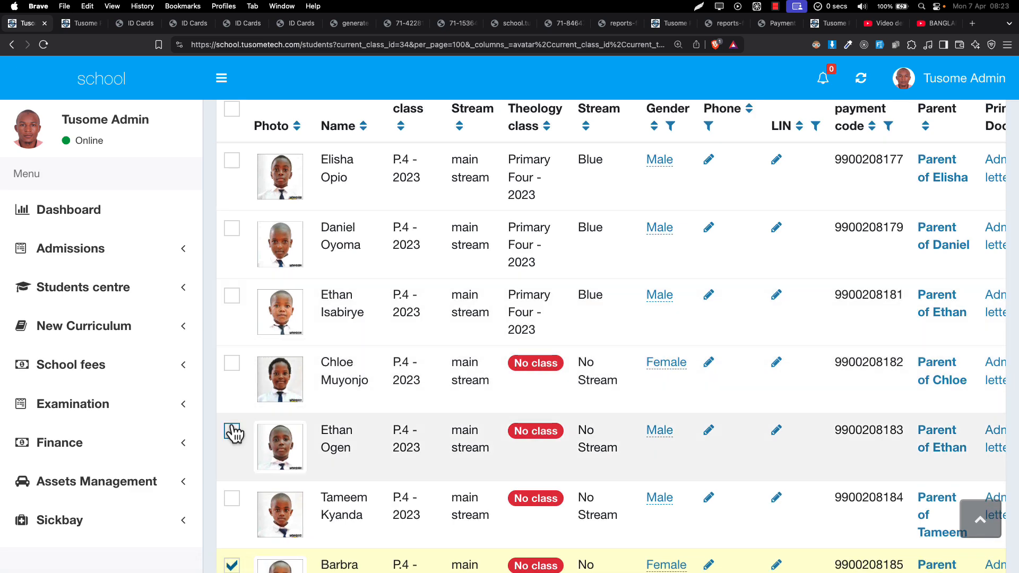
click(232, 431)
Change the theology stream of the six selected students to the Red stream of Primary Four as a batch.
scroll(351, 297, up, 8)
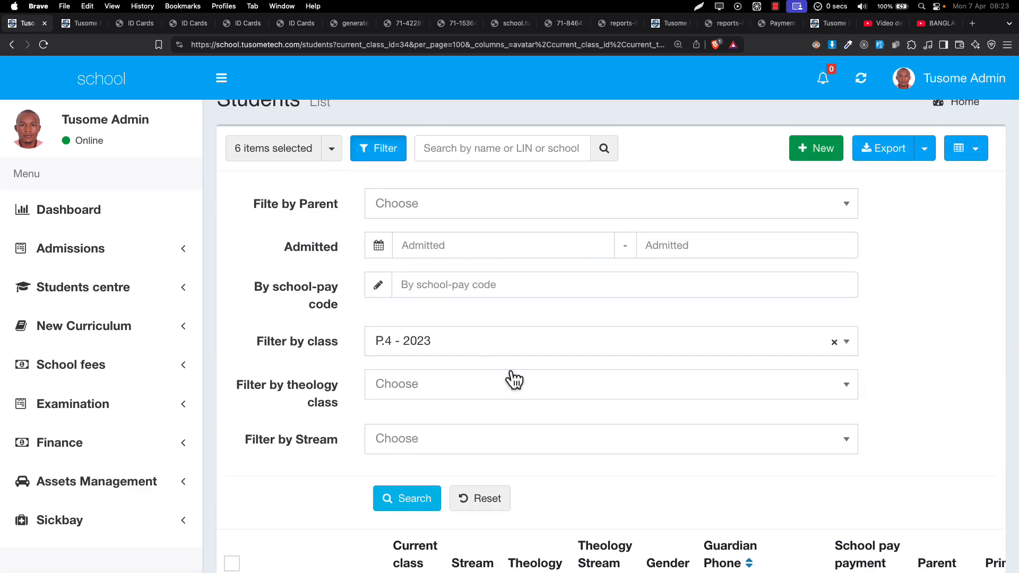
scroll(518, 380, down, 7)
scroll(519, 371, up, 3)
scroll(519, 372, up, 4)
click(331, 174)
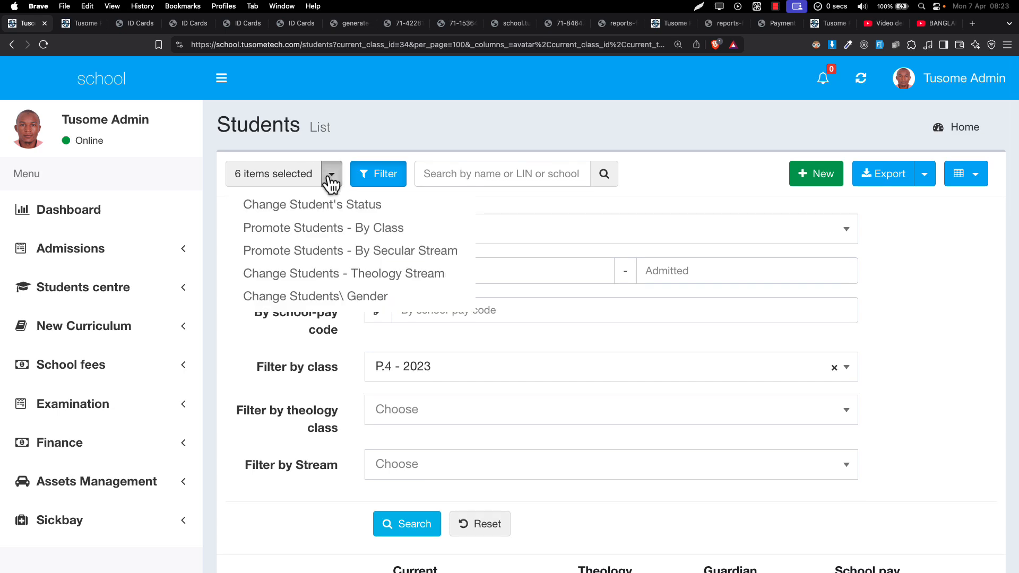
click(336, 280)
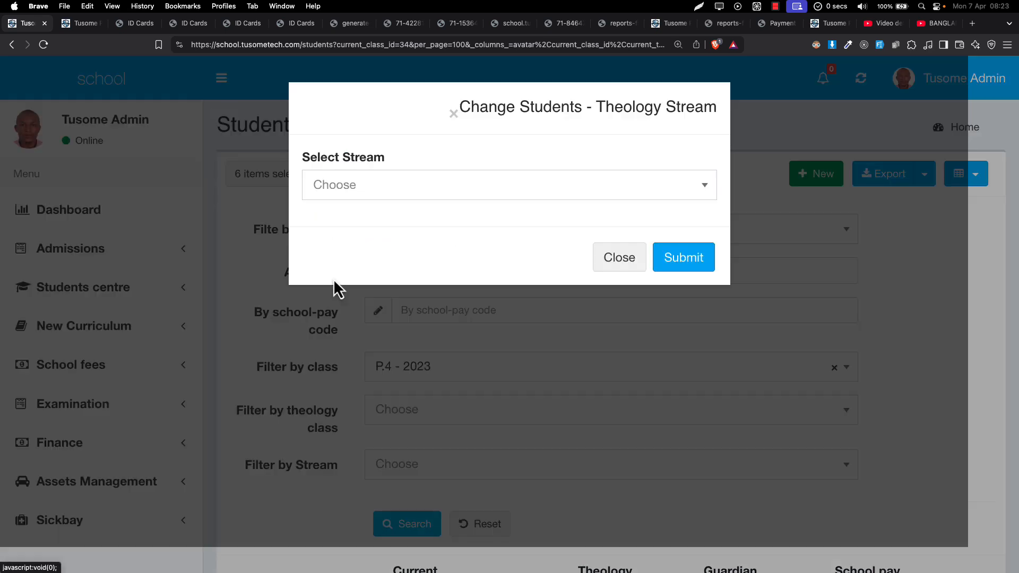
click(352, 193)
click(353, 272)
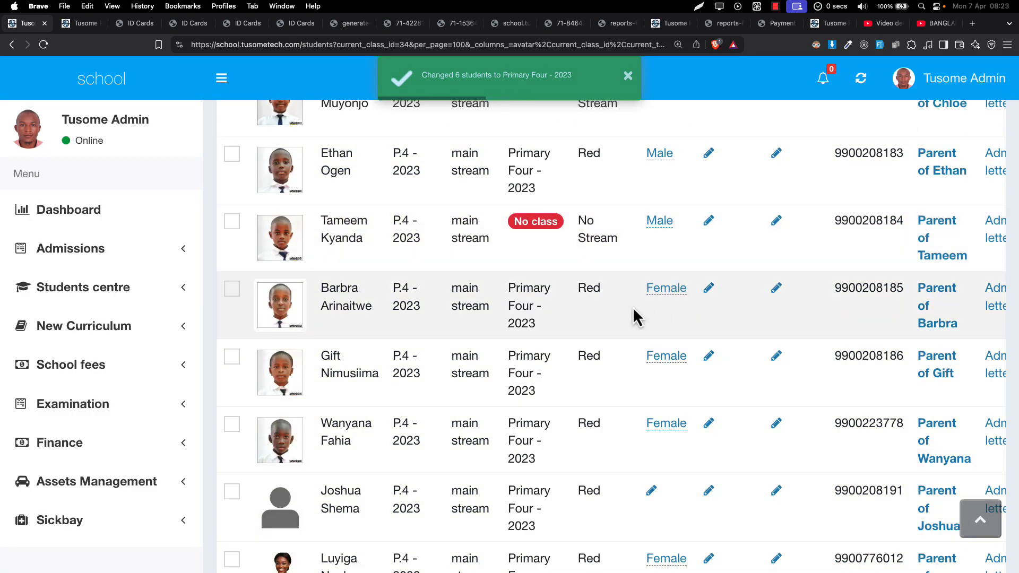
Check the theology class and theology stream of the batch-changed students and find those still without a class.
drag(524, 300, 621, 464)
scroll(621, 468, up, 3)
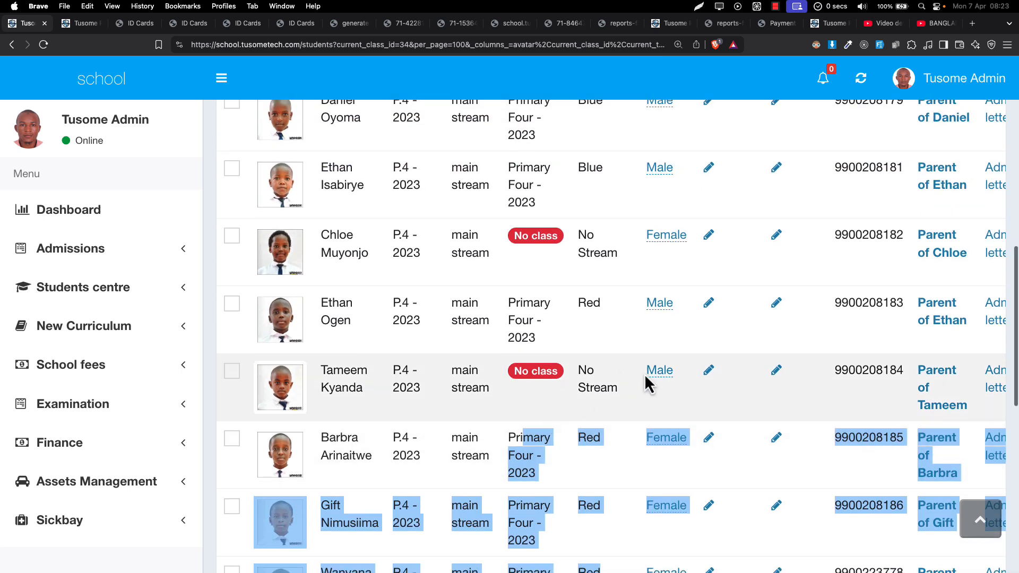
scroll(645, 374, down, 4)
scroll(644, 373, down, 5)
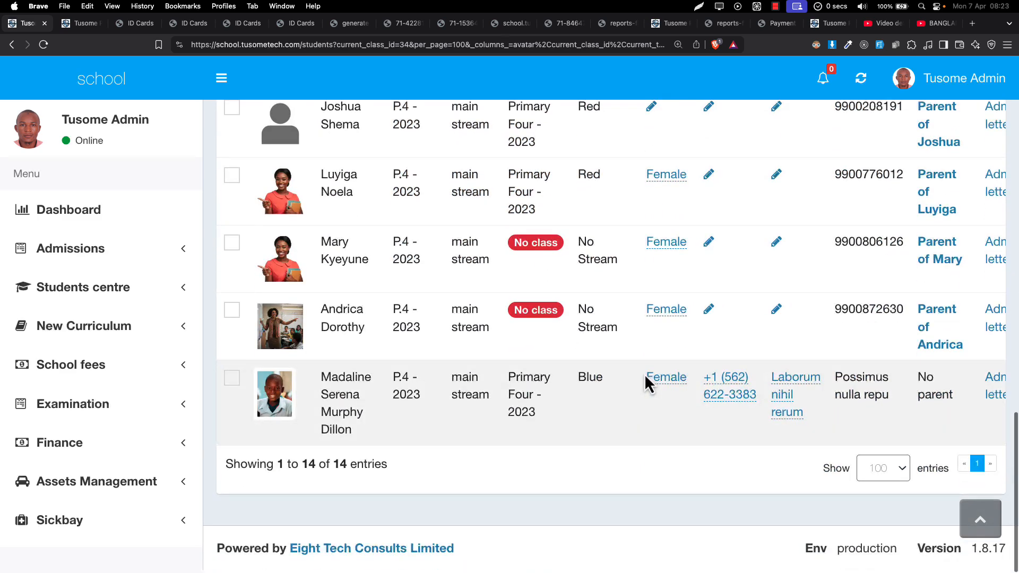
scroll(644, 374, up, 4)
scroll(644, 374, down, 3)
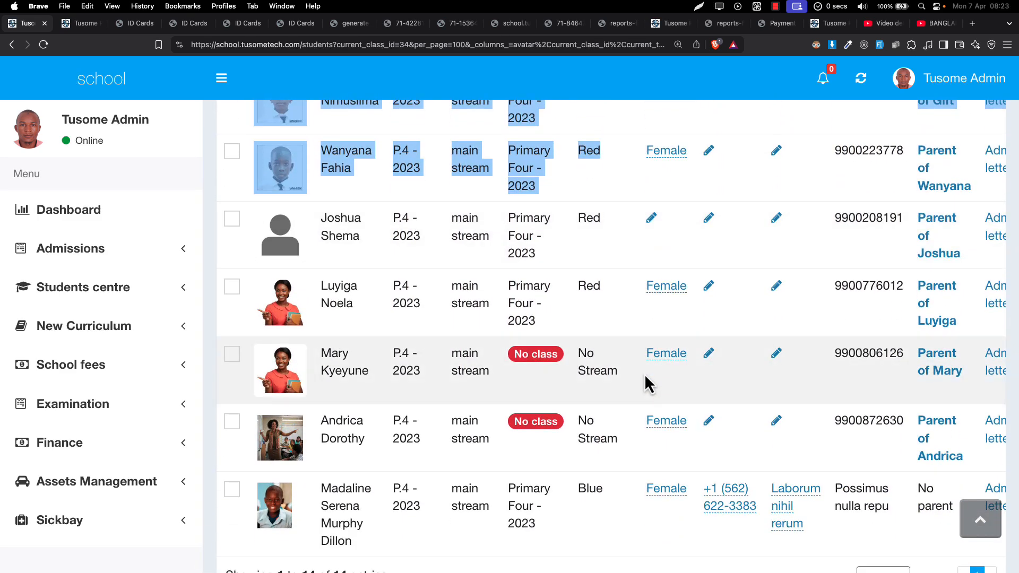
scroll(857, 417, down, 3)
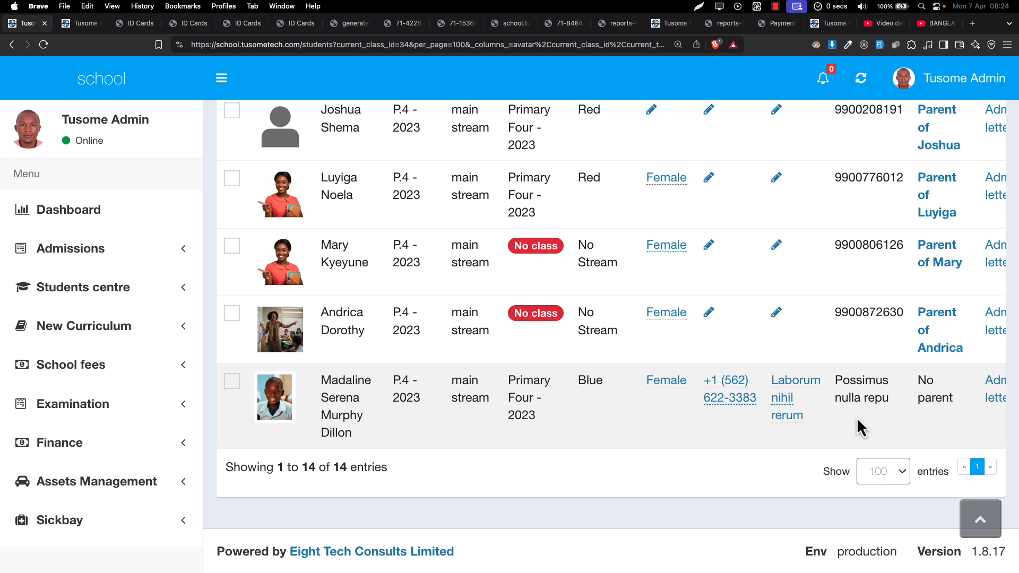
Open the second-to-last student in the list, who has no theology class, for editing at the theology classes section.
scroll(858, 420, up, 3)
scroll(857, 420, right, 5)
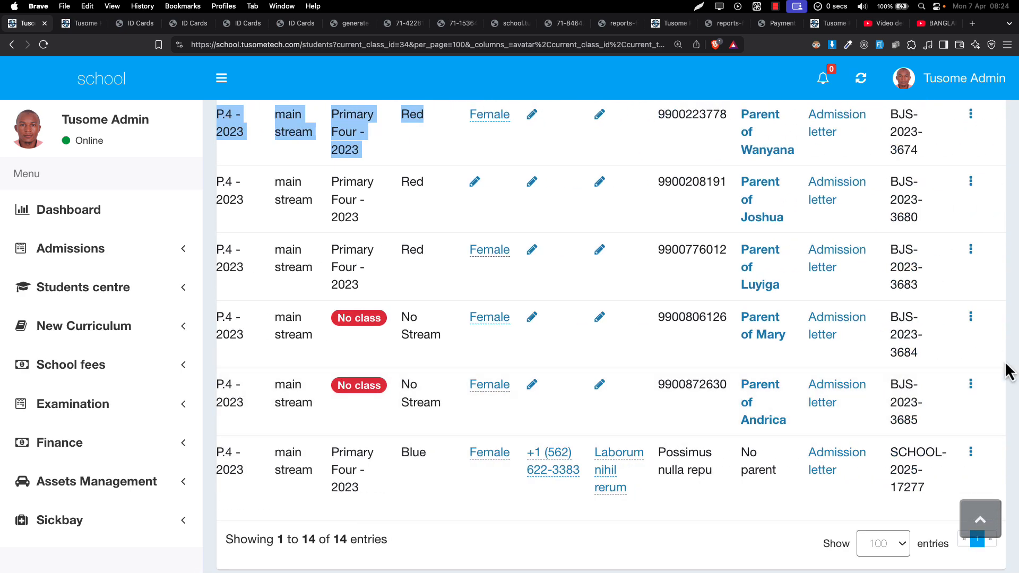
click(970, 392)
click(969, 396)
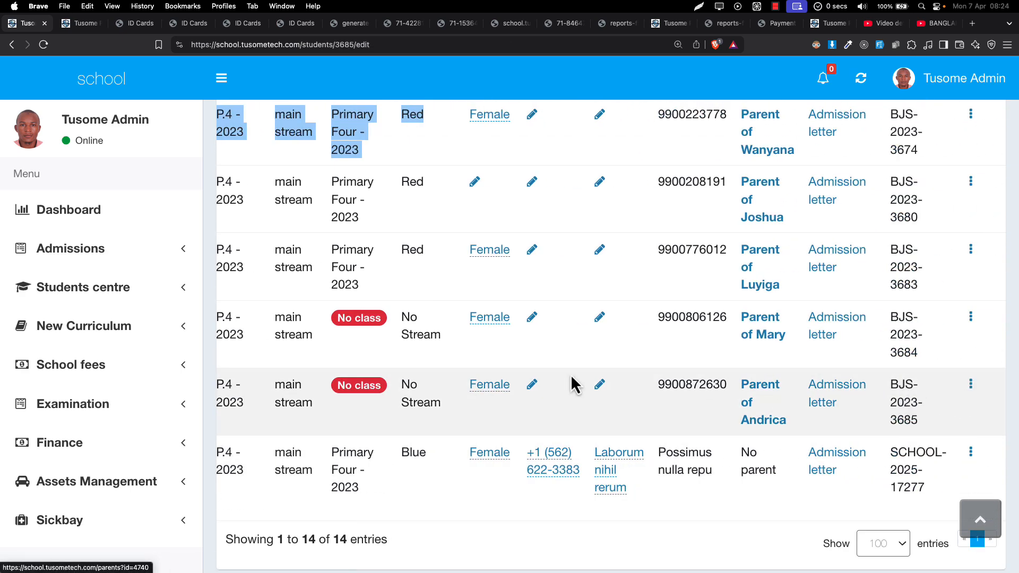
scroll(570, 374, down, 4)
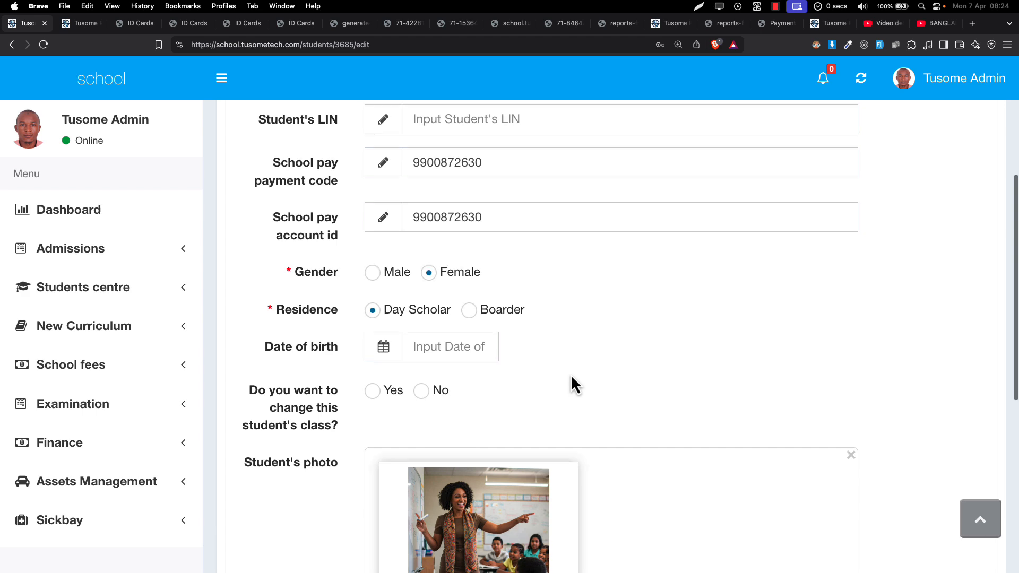
scroll(572, 374, up, 5)
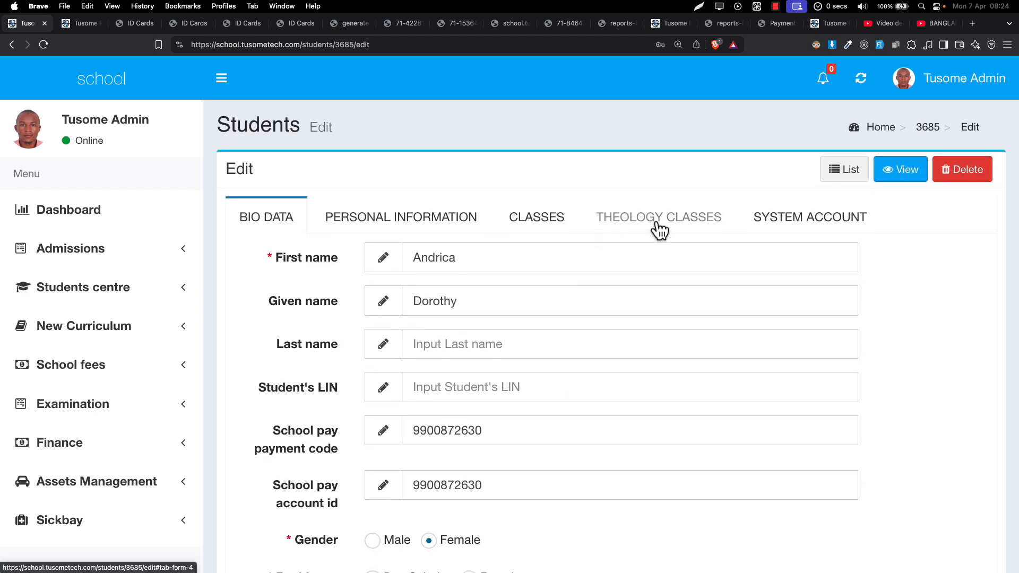
click(658, 228)
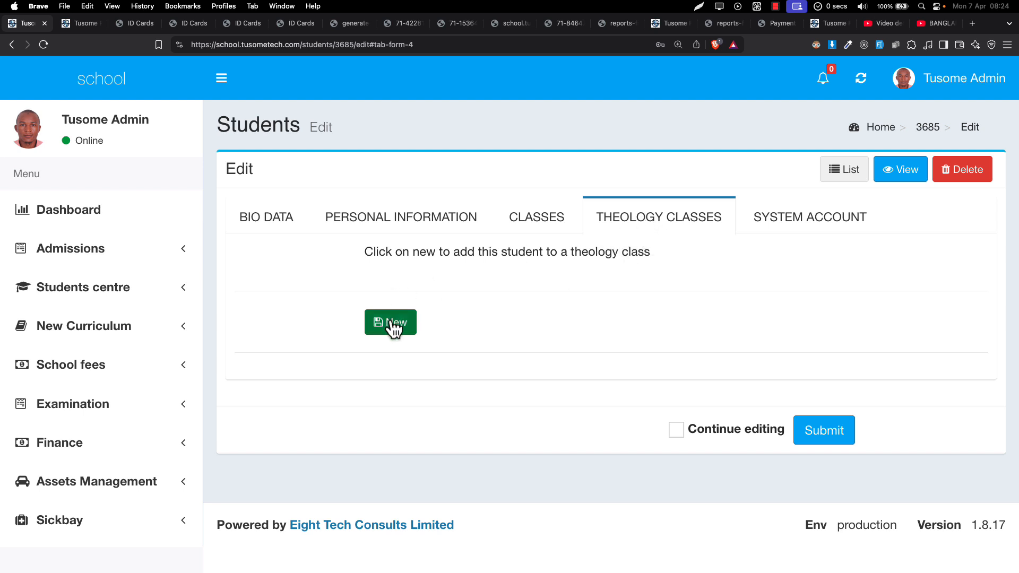
Add Primary Four as the student's theology class, submit the record and decline saving the password in the browser.
click(410, 332)
click(412, 333)
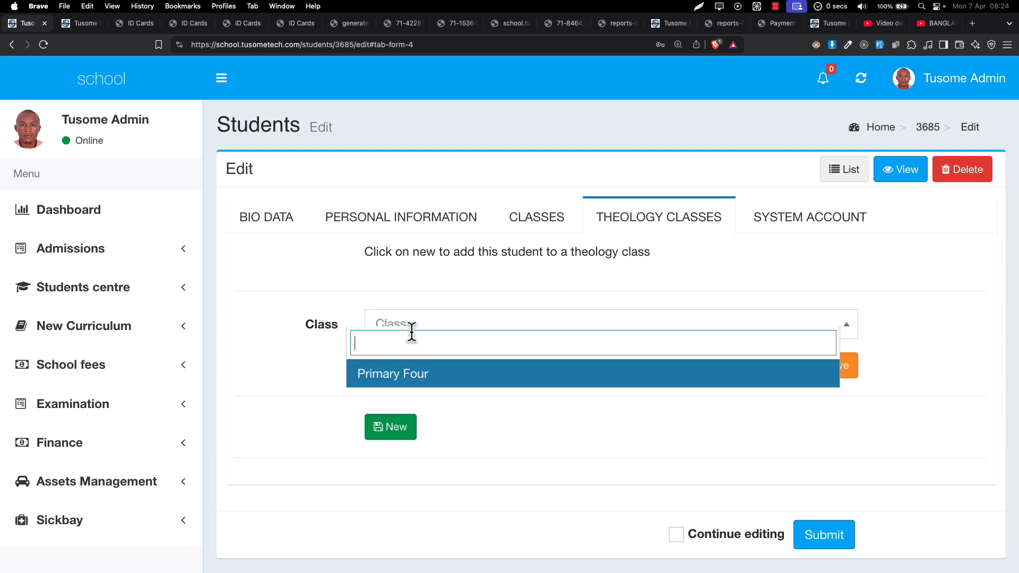
click(403, 378)
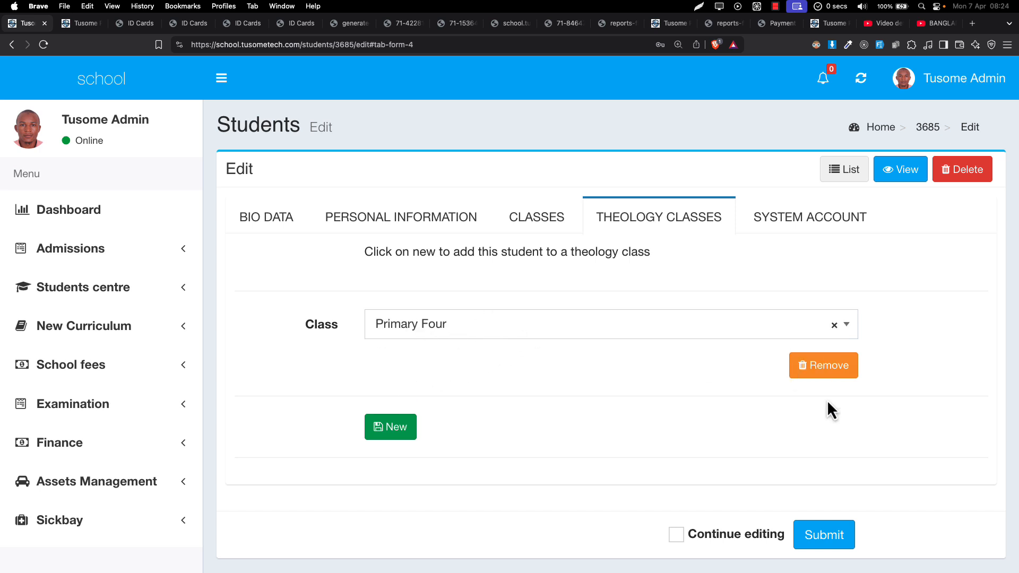
click(819, 536)
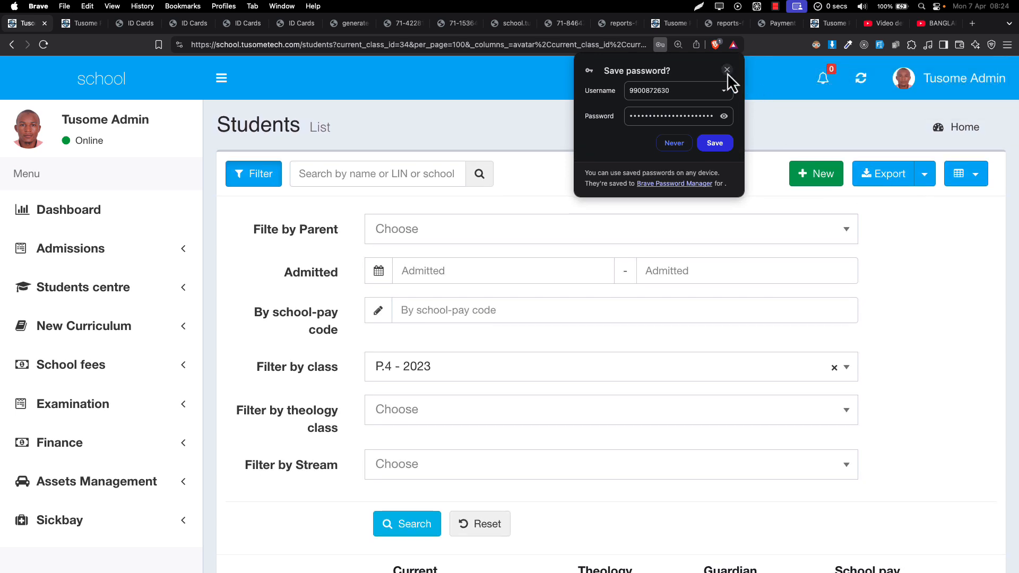
click(684, 141)
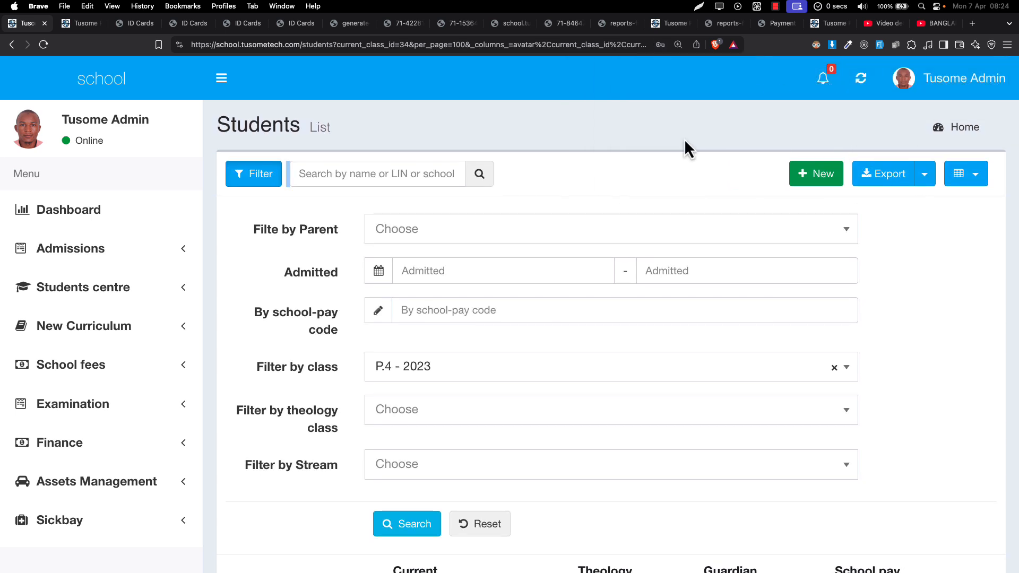
Compare the theology class and theology stream values of assigned and unassigned students in the P.4 - 2023 list.
scroll(691, 143, left, 5)
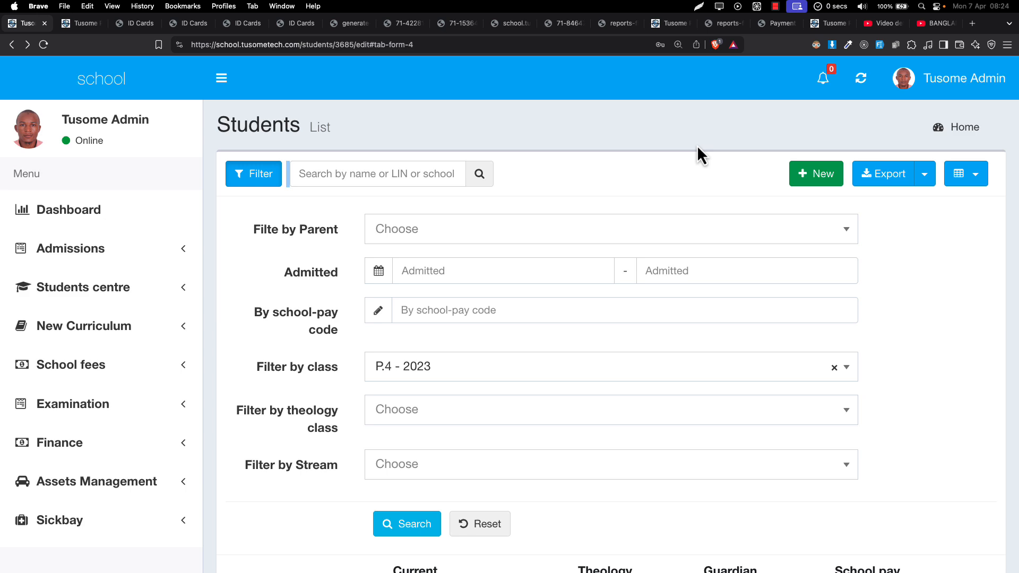
scroll(414, 265, down, 7)
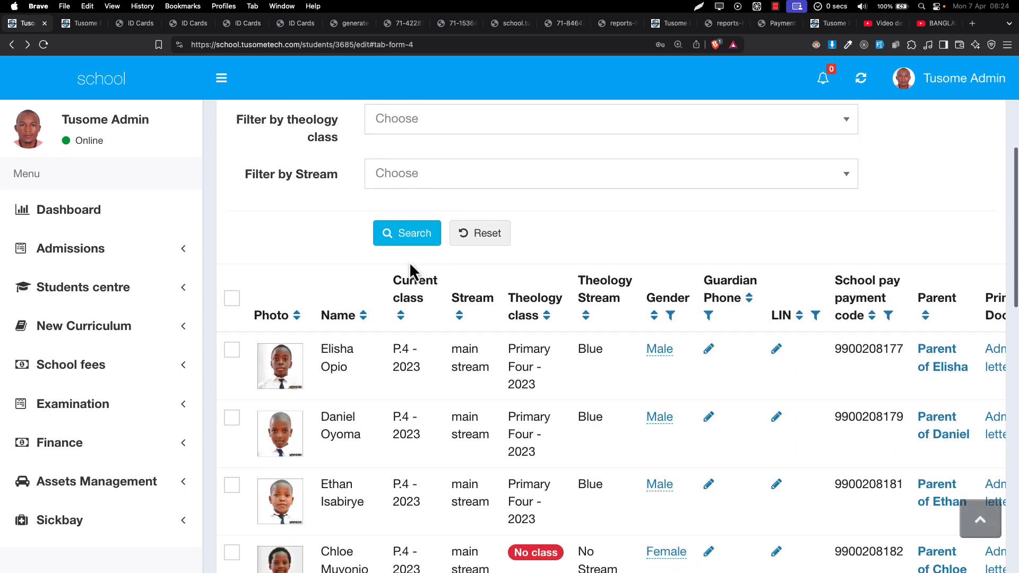
scroll(418, 340, down, 6)
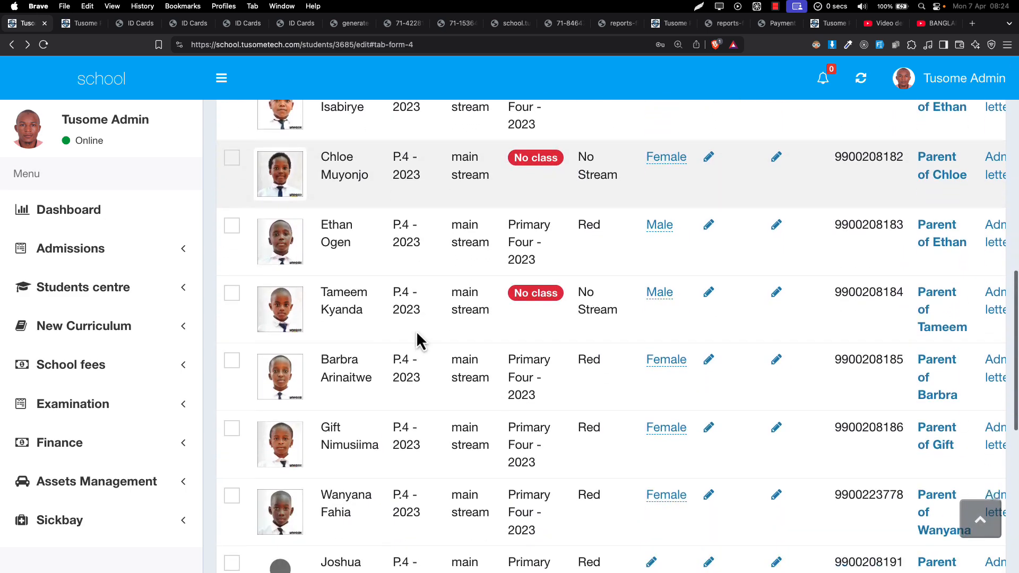
drag(489, 386, 654, 396)
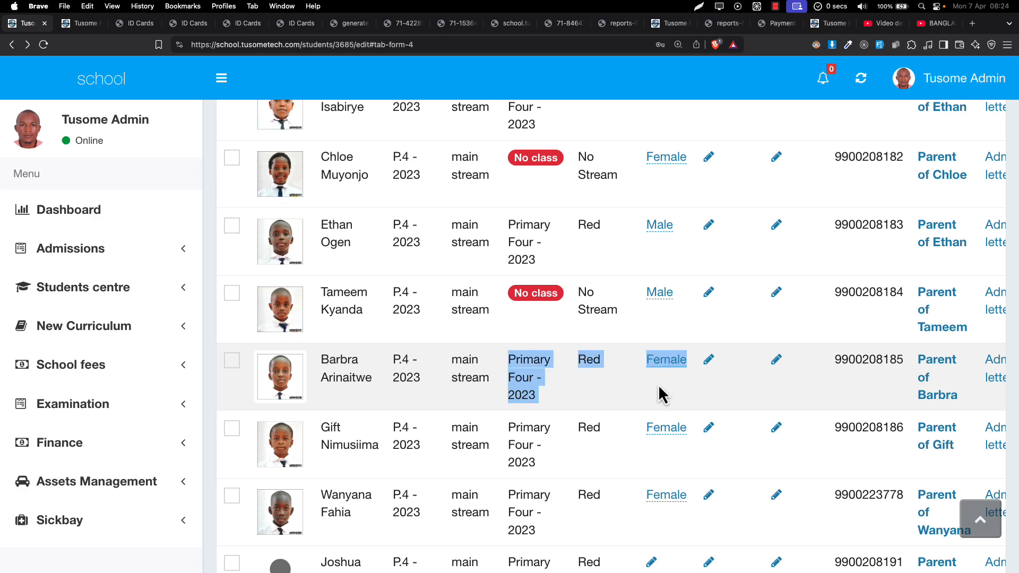
drag(579, 283, 614, 346)
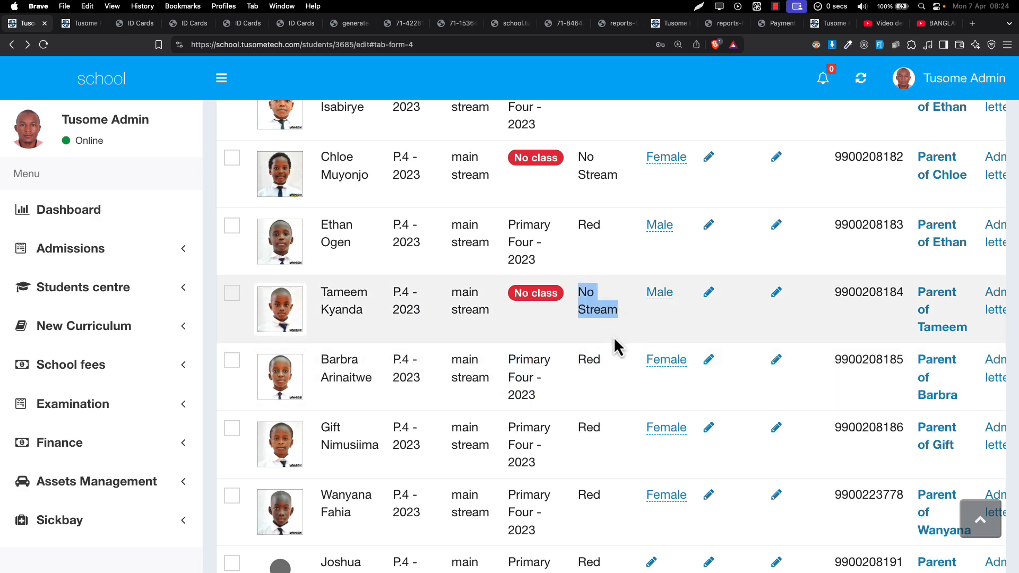
scroll(616, 346, up, 4)
scroll(616, 346, down, 9)
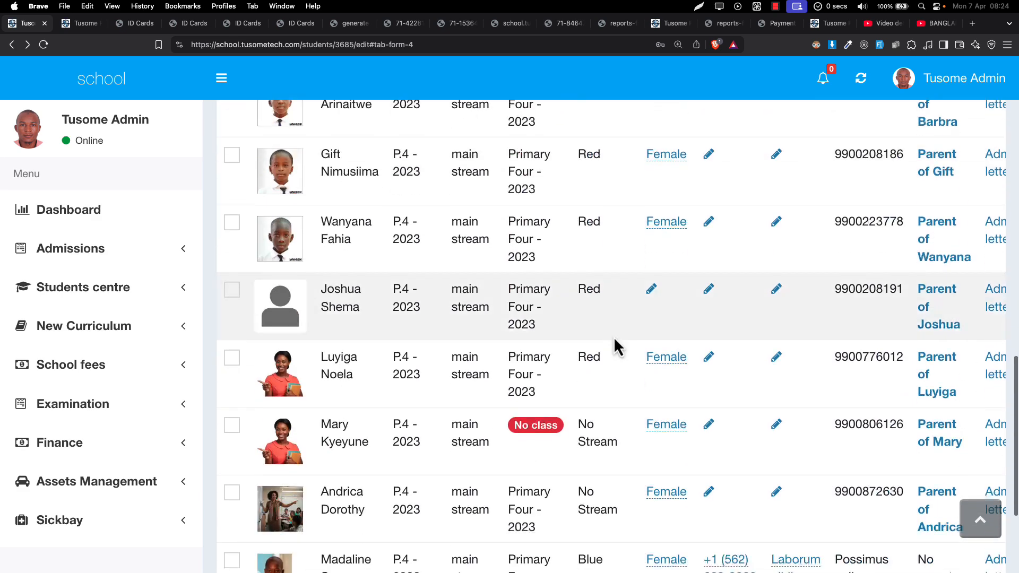
Examine the theology class and theology stream of the individually edited student, second to last in the list.
scroll(615, 346, down, 3)
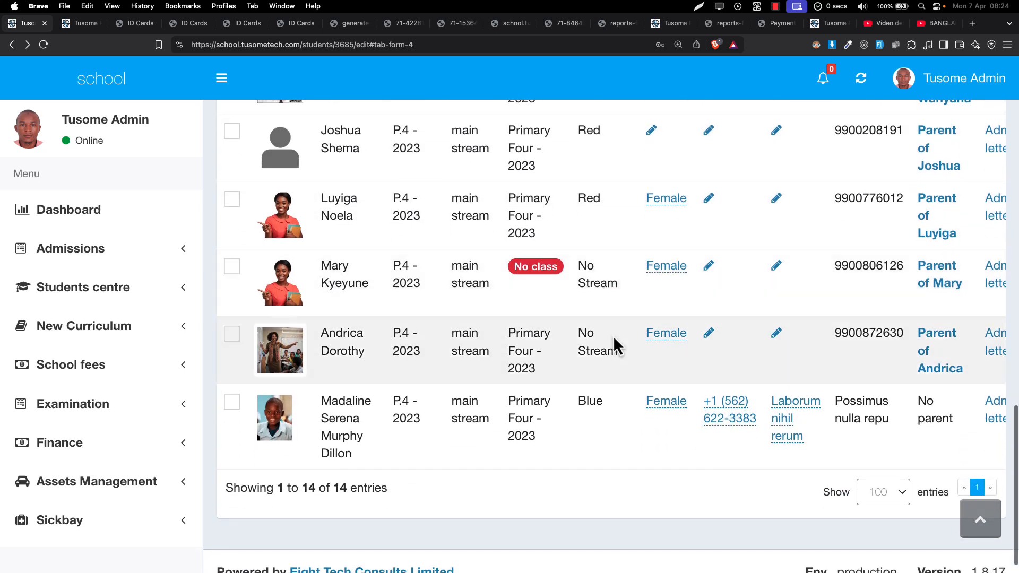
scroll(614, 339, down, 1)
drag(409, 332, 643, 330)
scroll(643, 332, right, 5)
scroll(584, 332, left, 4)
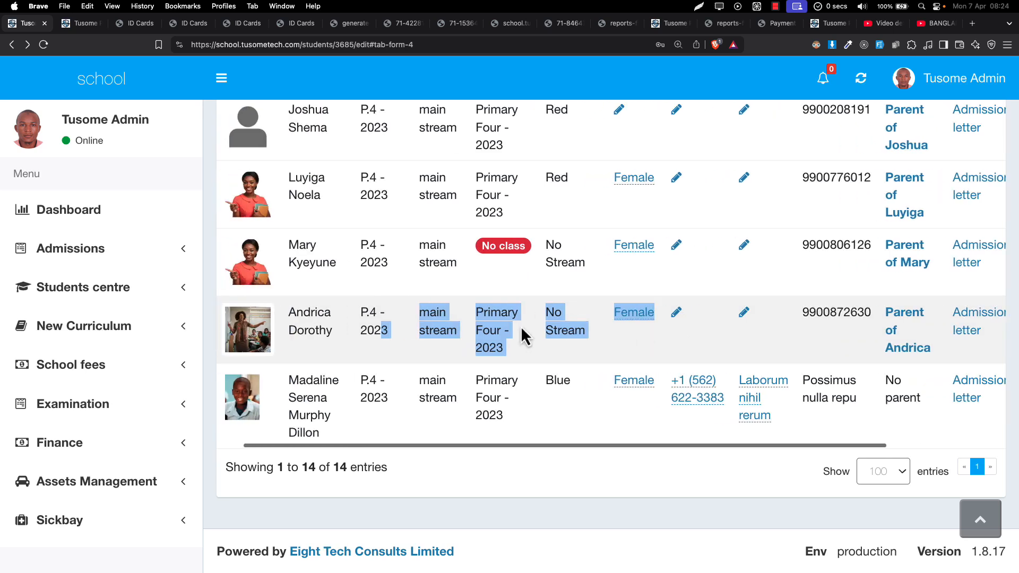
click(495, 313)
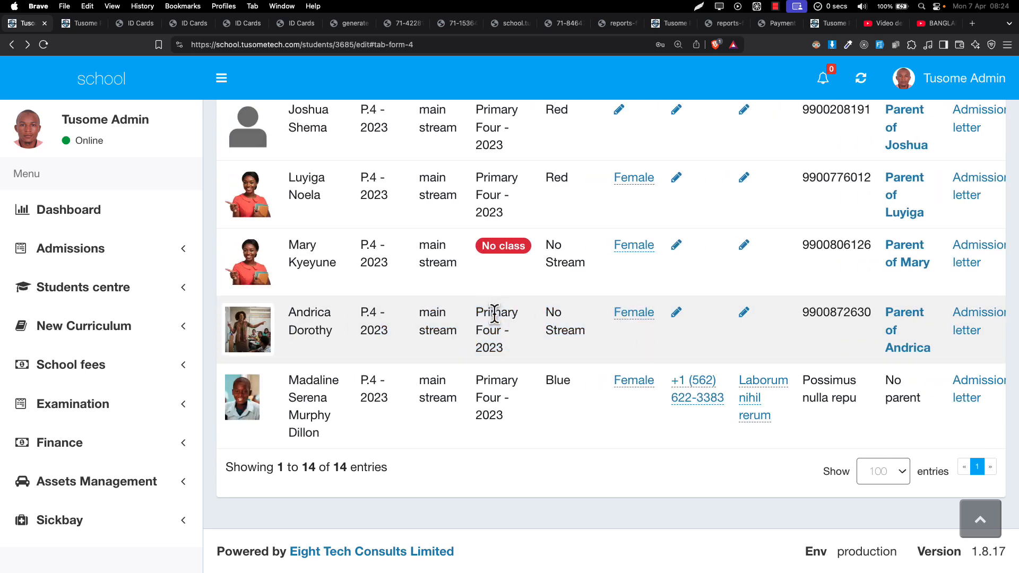
Copy the full name of the second-to-last student in the P.4 - 2023 list and select that student's row.
triple_click(296, 320)
key(super+c)
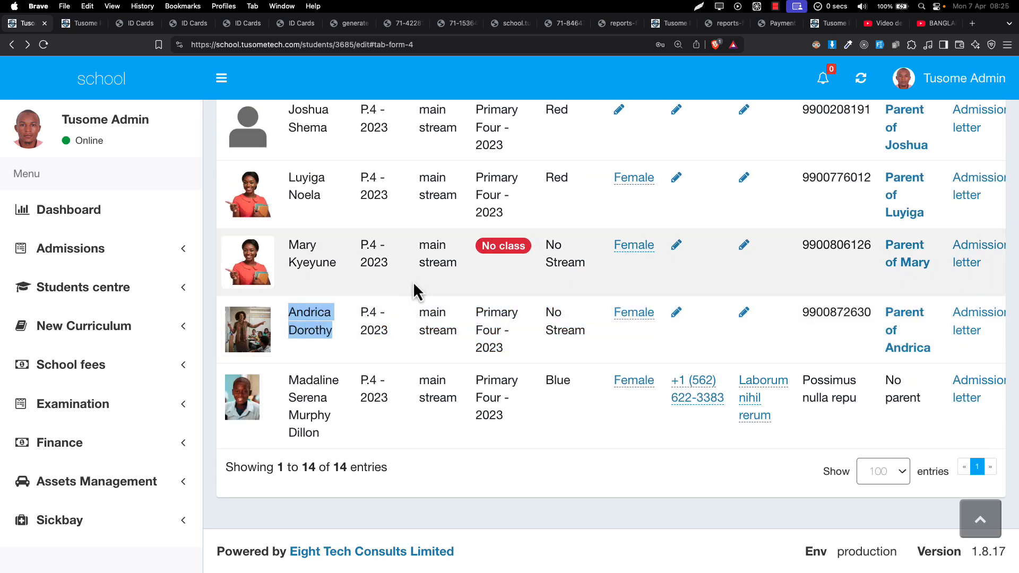
scroll(239, 289, left, 2)
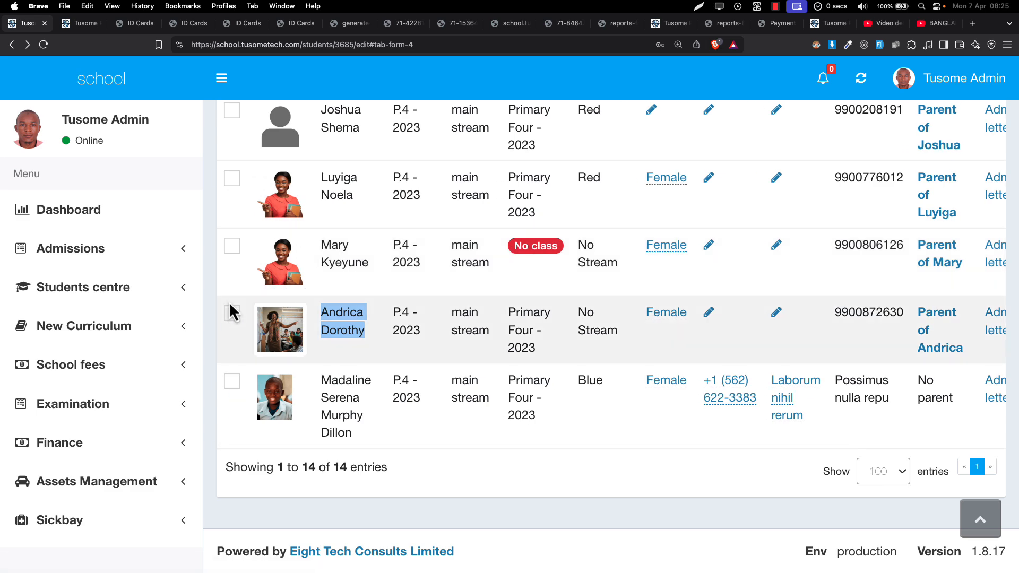
click(231, 317)
scroll(232, 319, up, 3)
scroll(232, 319, up, 10)
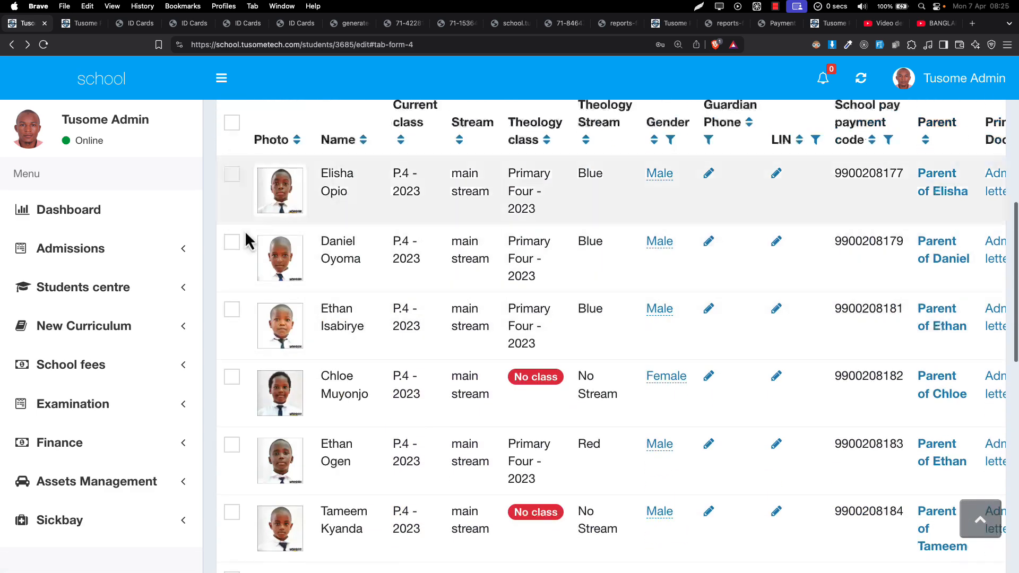
scroll(248, 237, down, 7)
scroll(382, 494, down, 5)
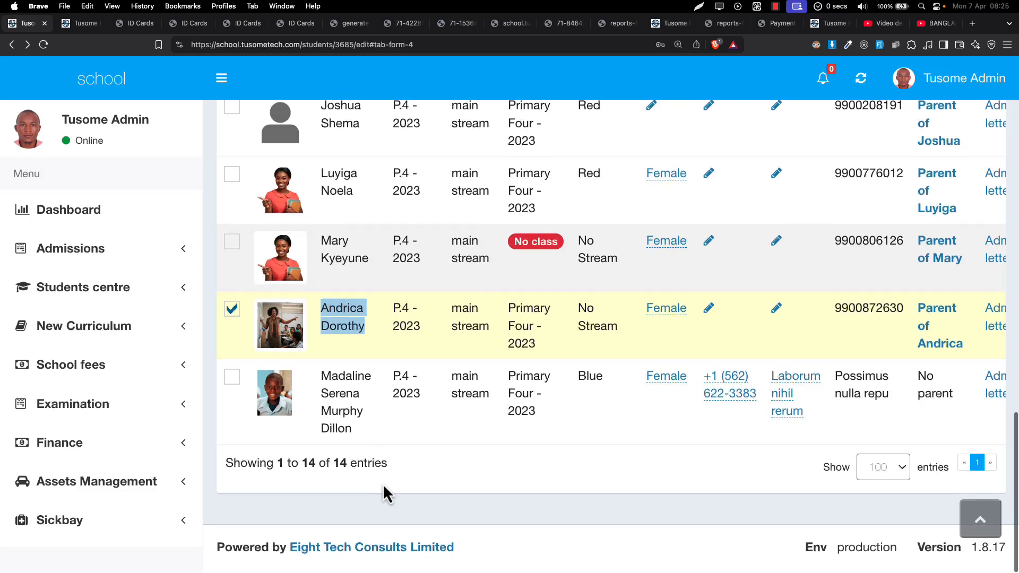
scroll(129, 423, down, 10)
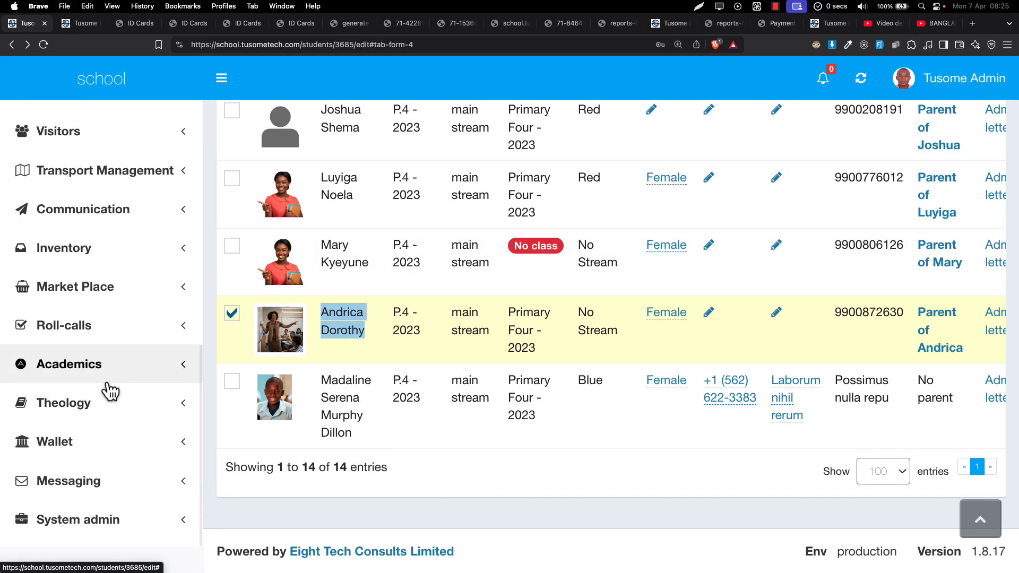
Open the list of students' theology classes in the Theology section.
click(103, 404)
click(84, 475)
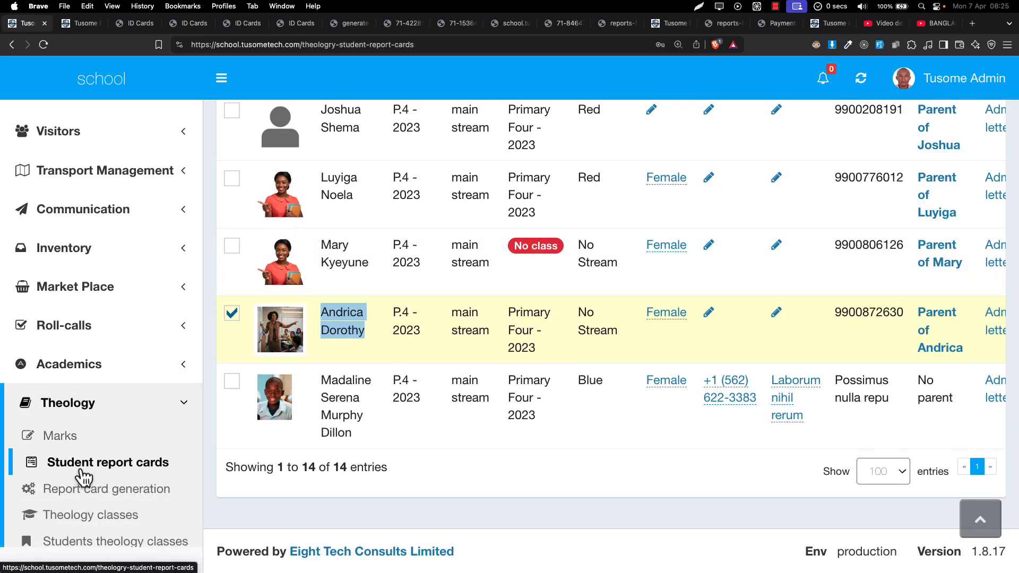
click(87, 516)
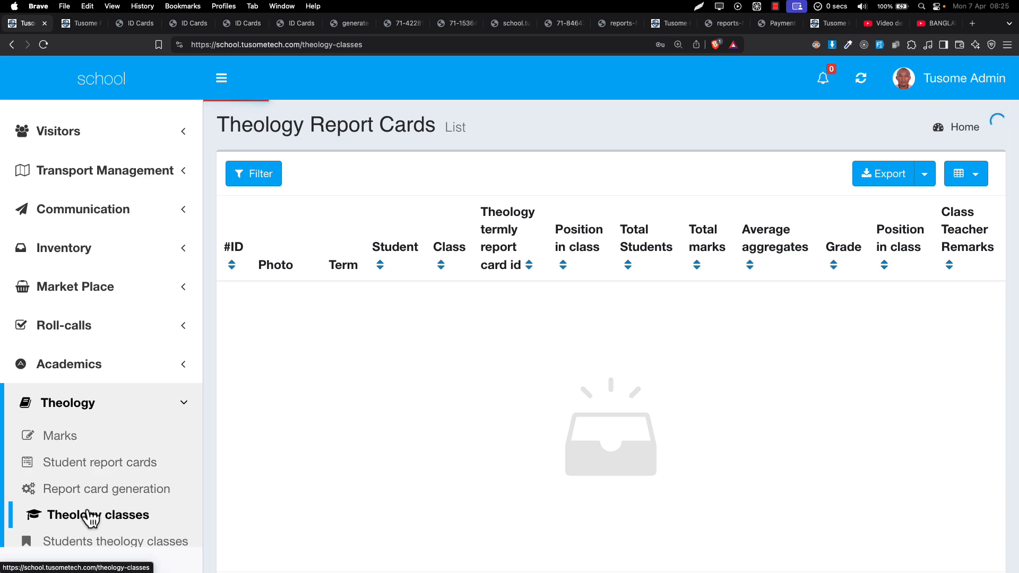
scroll(88, 518, down, 3)
click(105, 406)
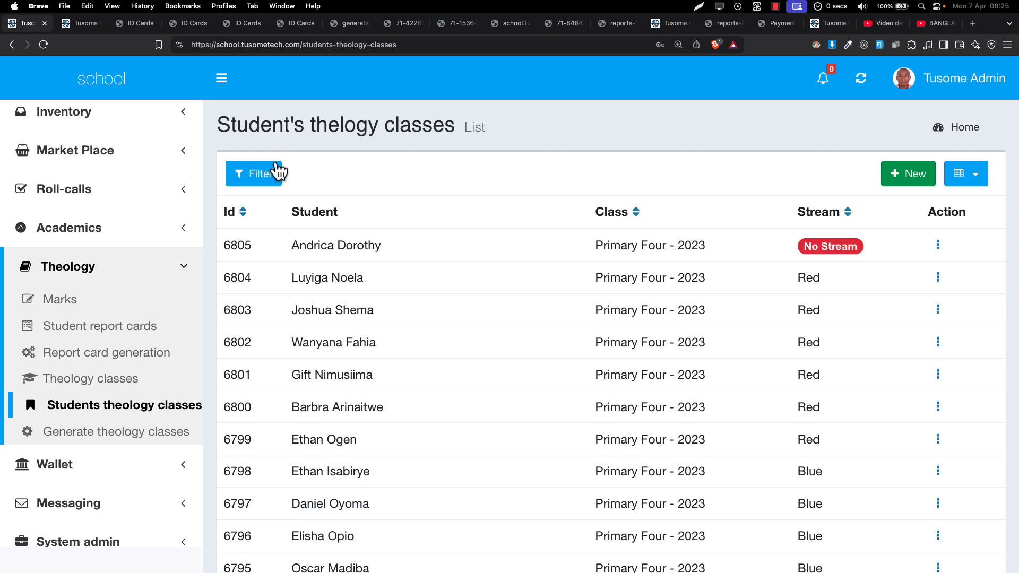
Filter the students' theology classes by student, using the copied full name.
click(277, 172)
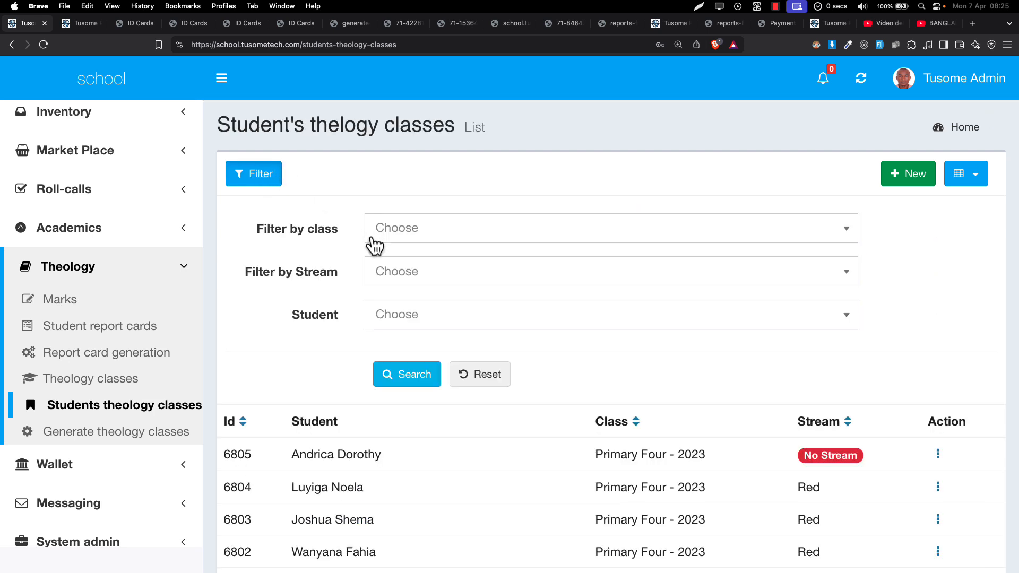
click(406, 318)
key(super+v)
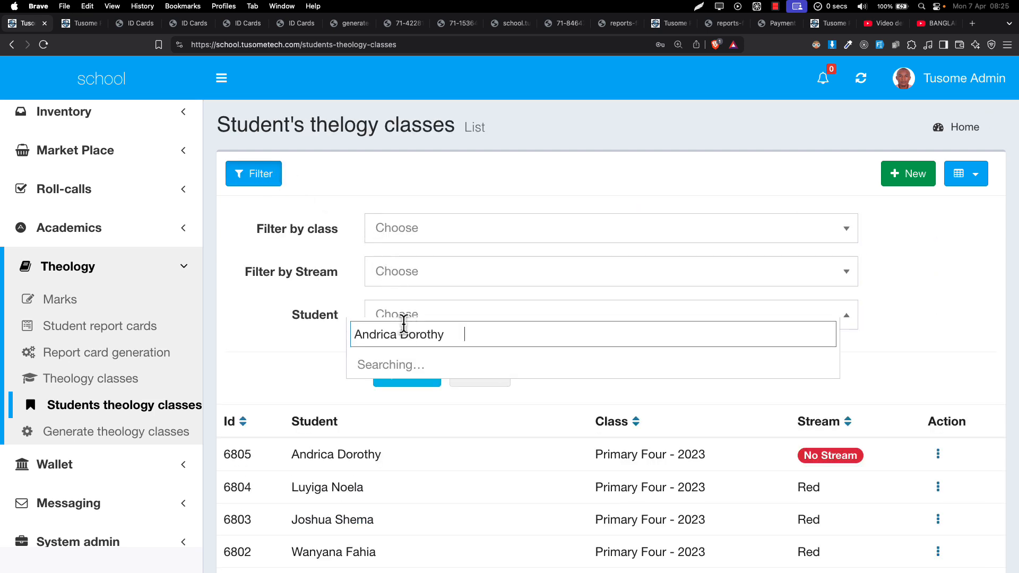
click(430, 365)
click(423, 372)
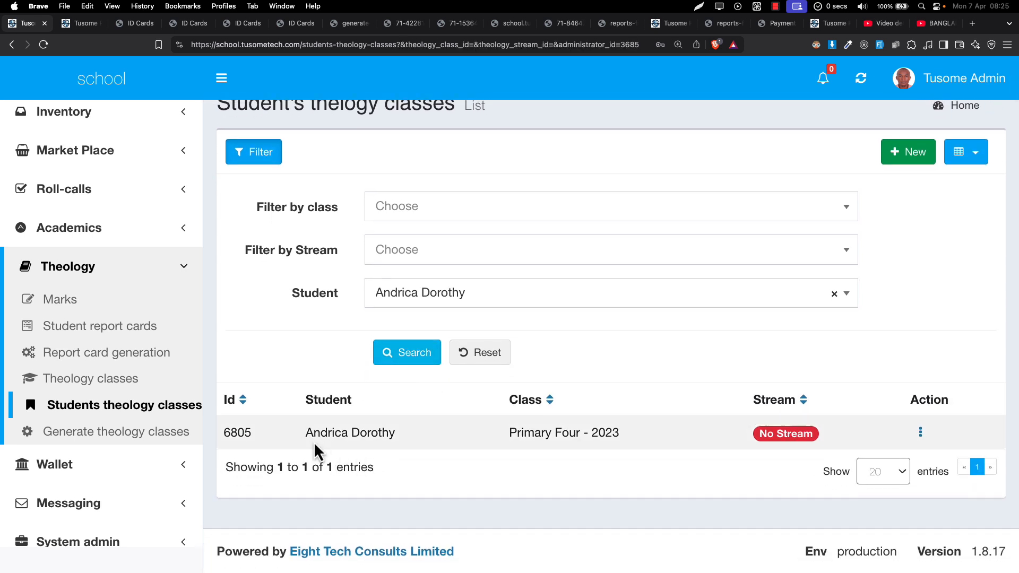
Edit the filtered student's theology class record, set its stream to Red and submit it.
drag(314, 448, 564, 456)
click(921, 435)
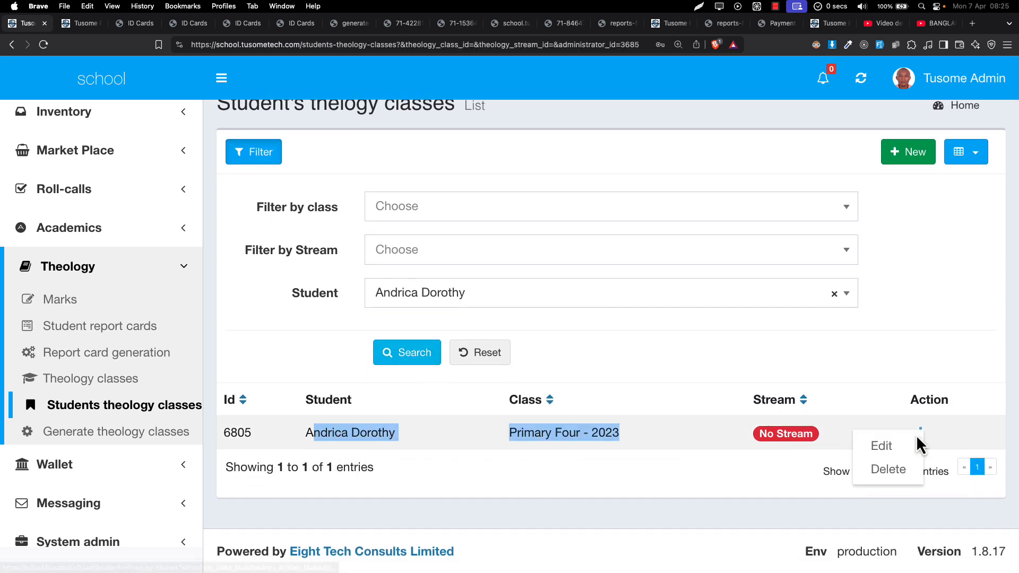
click(876, 445)
click(481, 303)
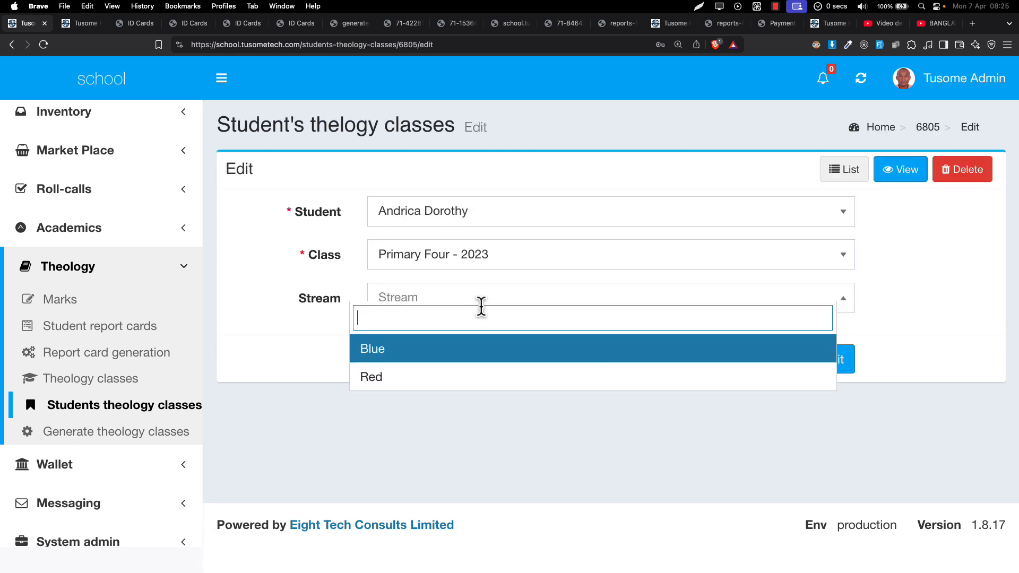
click(480, 374)
click(808, 363)
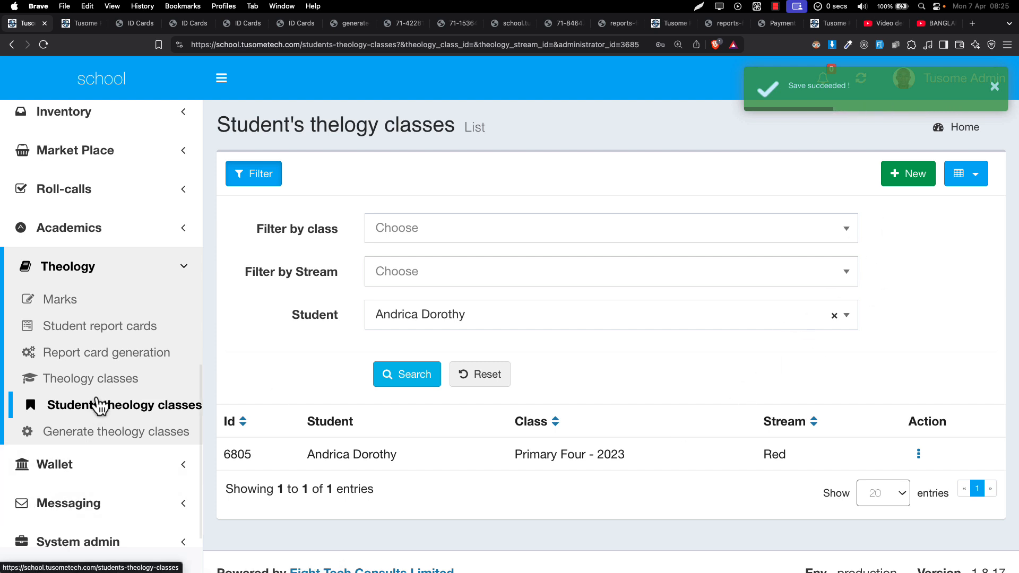
Reload the unfiltered students' theology classes list and review every student's class and stream.
click(98, 409)
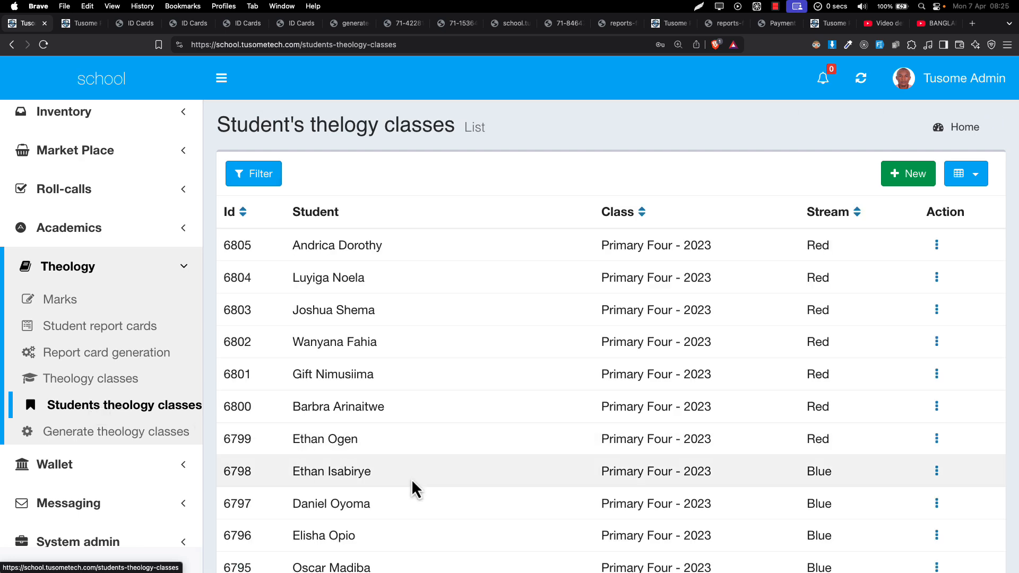
scroll(411, 488, down, 1)
scroll(411, 489, down, 4)
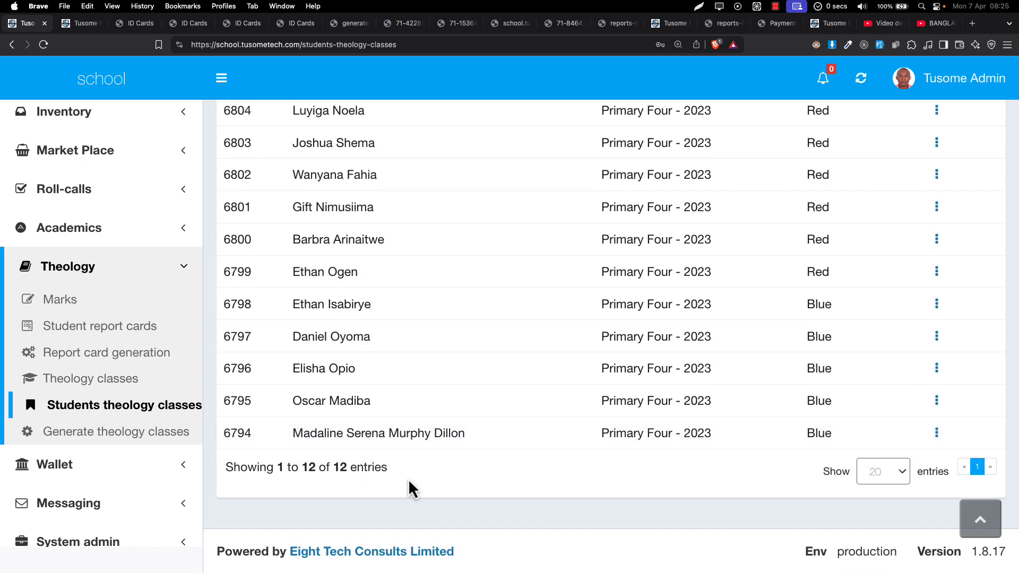
scroll(411, 489, up, 5)
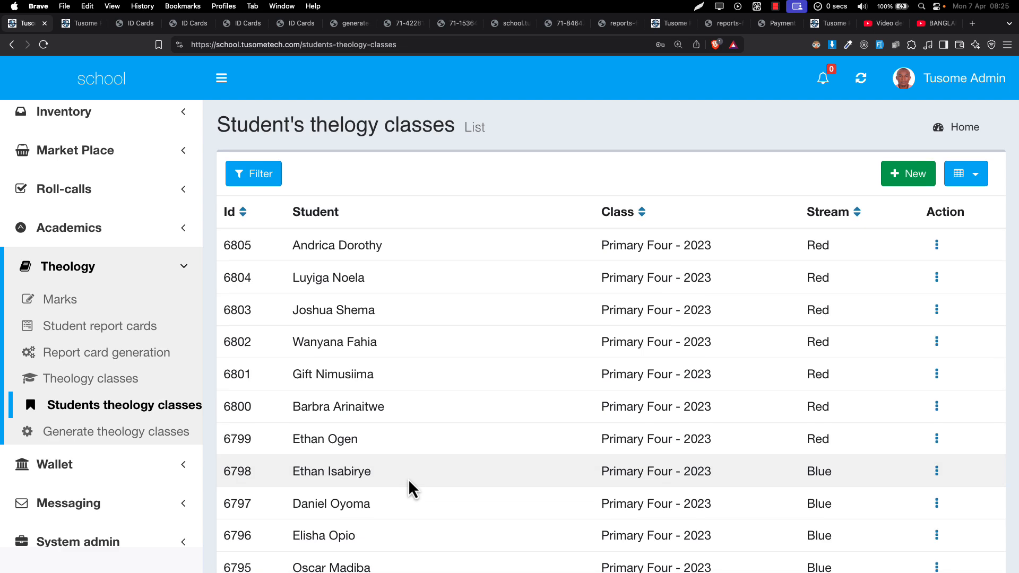
scroll(411, 487, down, 2)
scroll(393, 446, up, 2)
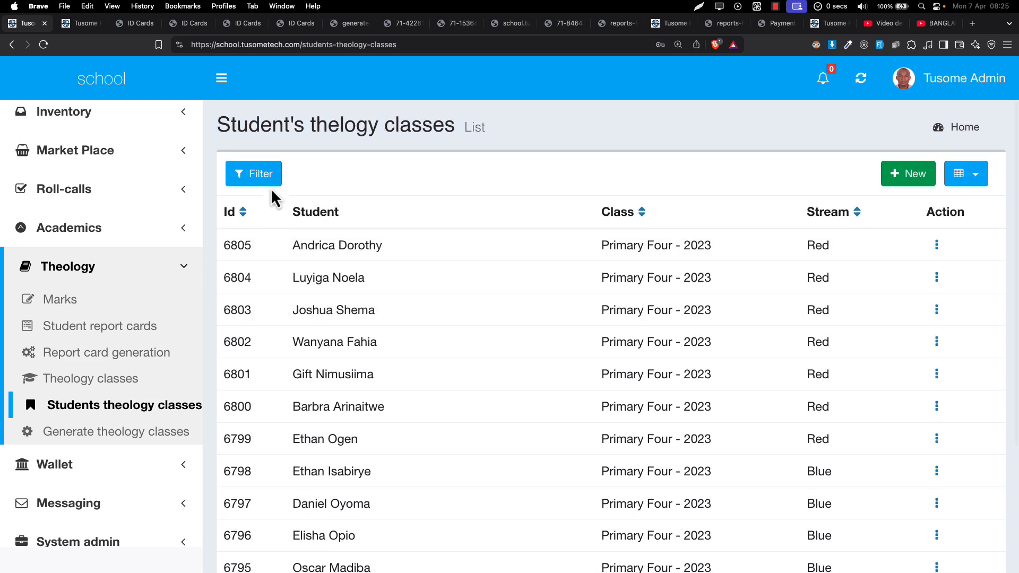
Filter the list by the P.4 - Red stream, review the matching students and reset the filter.
click(268, 179)
click(400, 280)
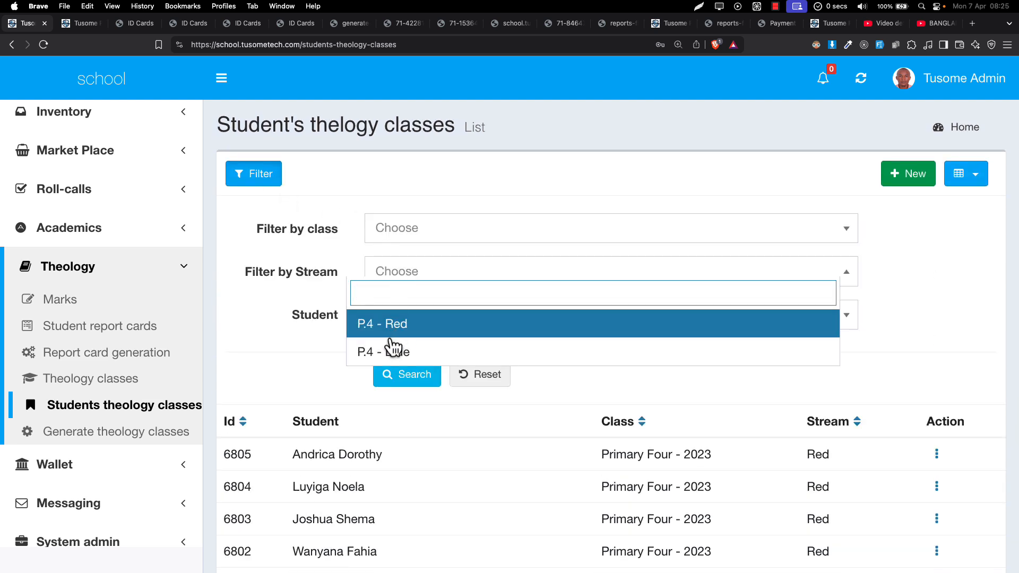
click(329, 283)
click(397, 276)
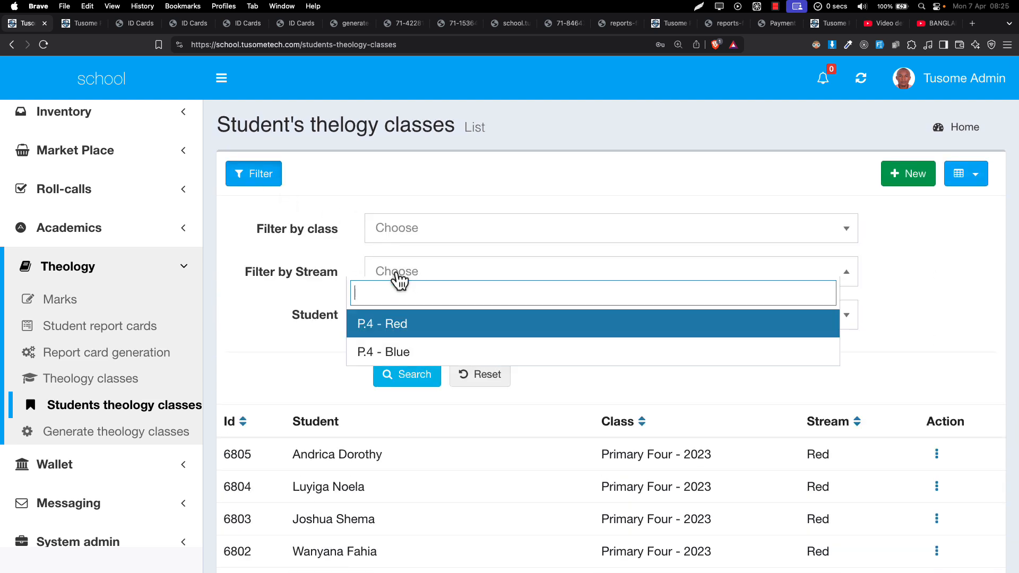
click(391, 335)
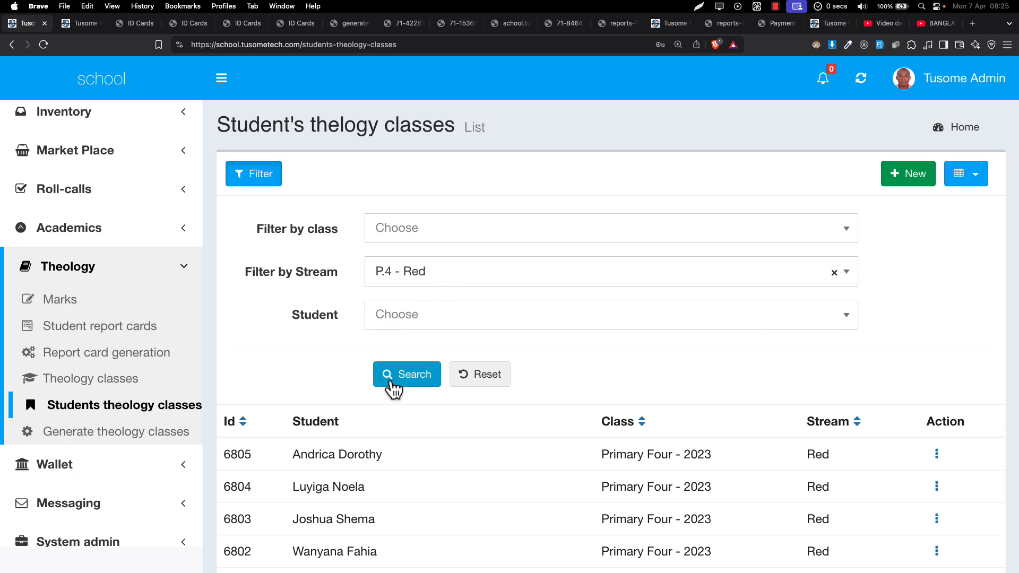
click(393, 384)
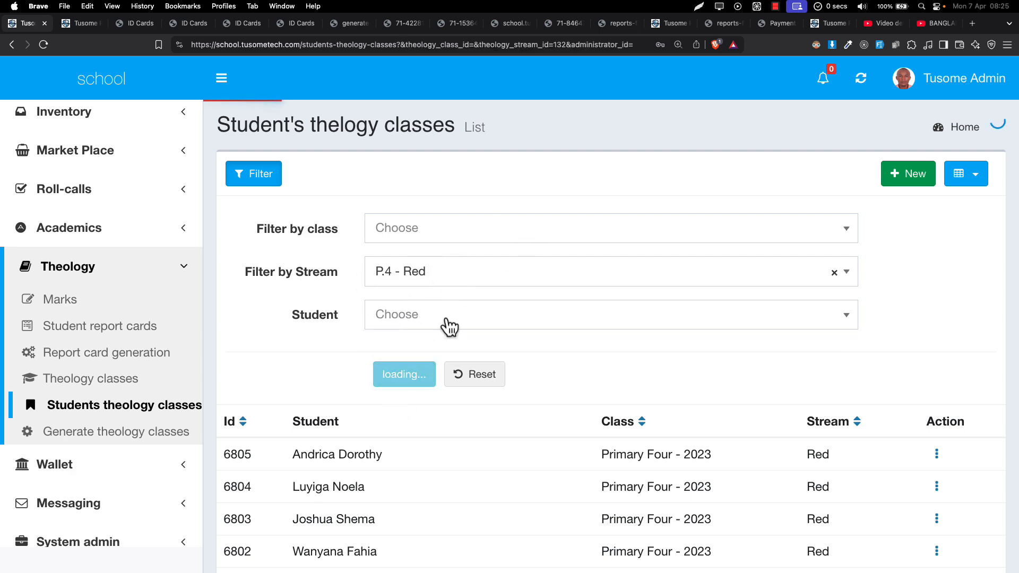
scroll(448, 326, down, 4)
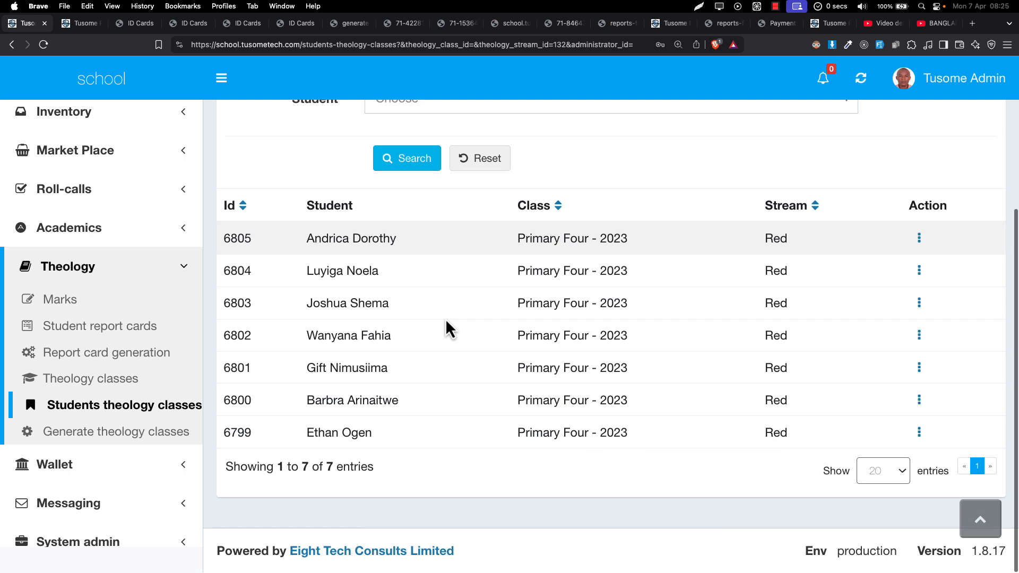
scroll(449, 326, up, 1)
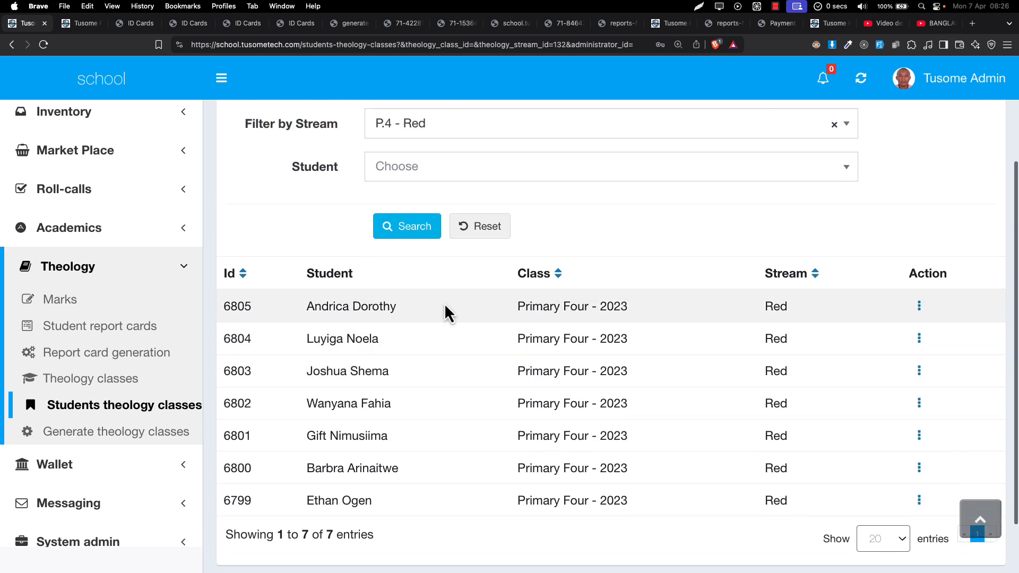
scroll(449, 313, up, 3)
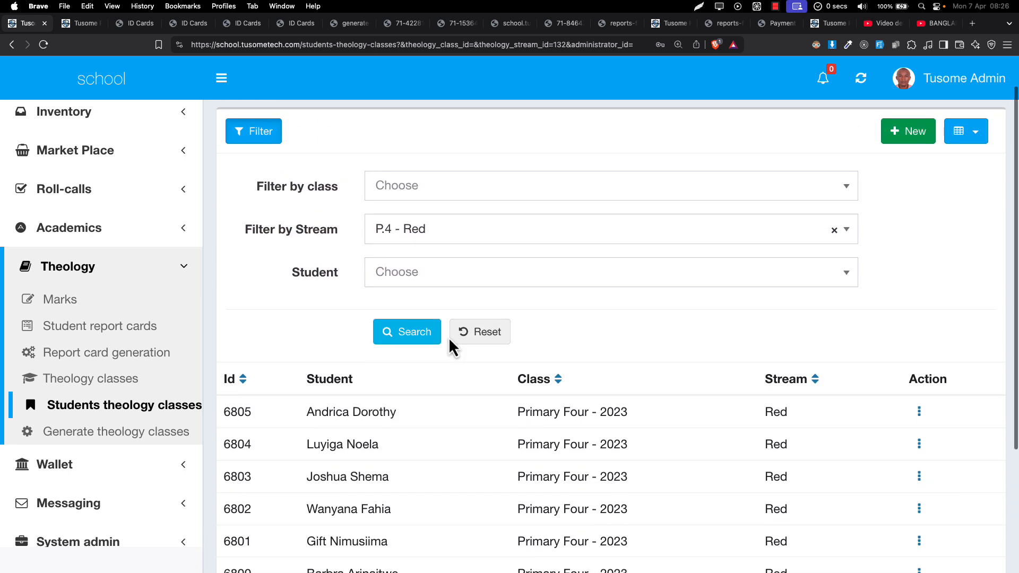
click(466, 334)
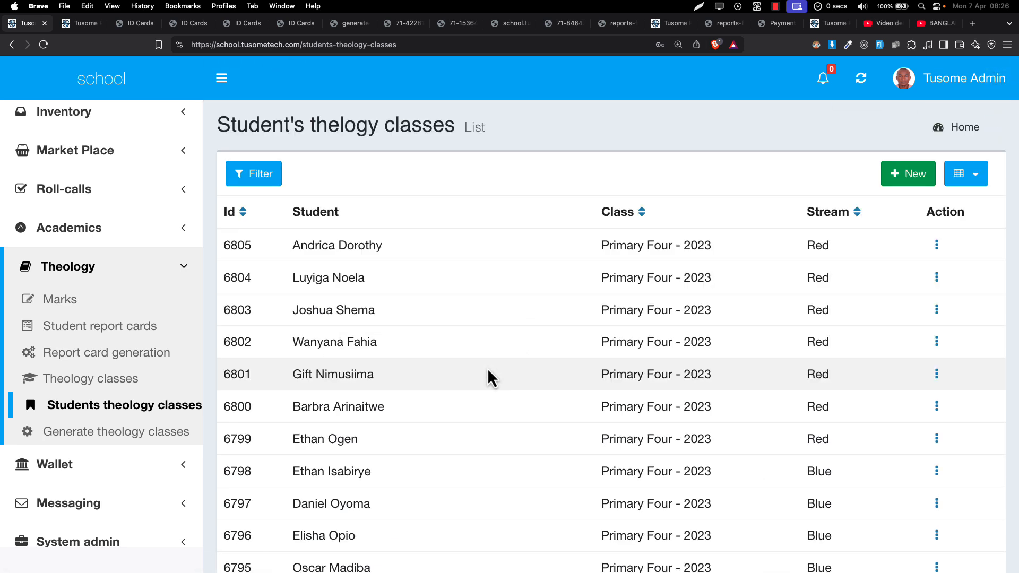
click(938, 280)
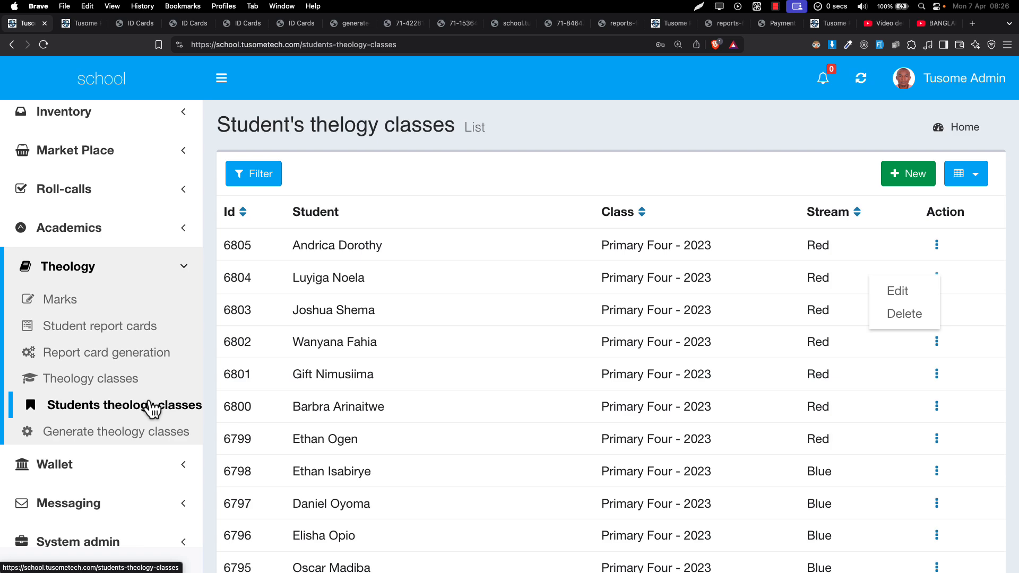
key(ctrl+Up)
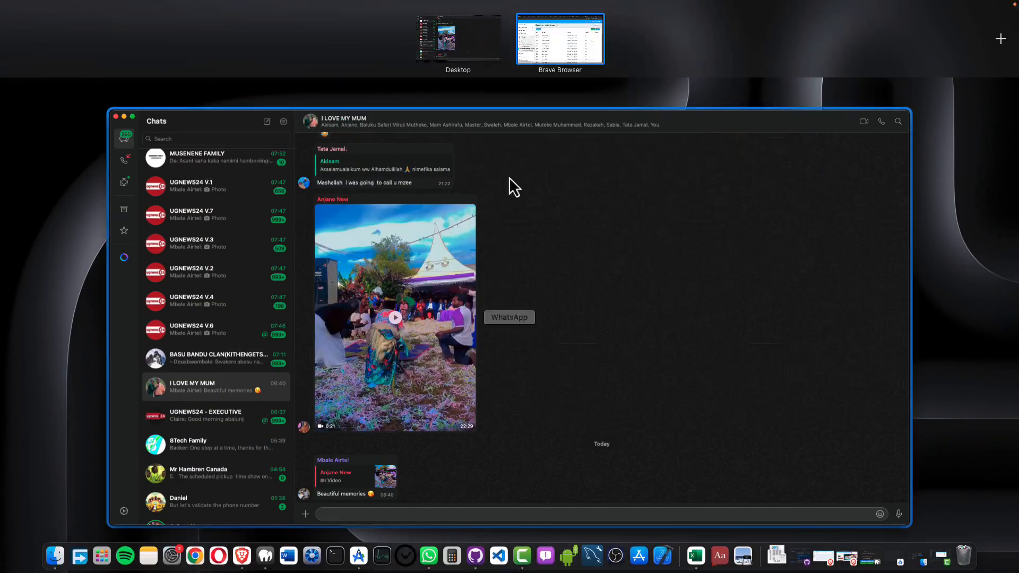
click(585, 40)
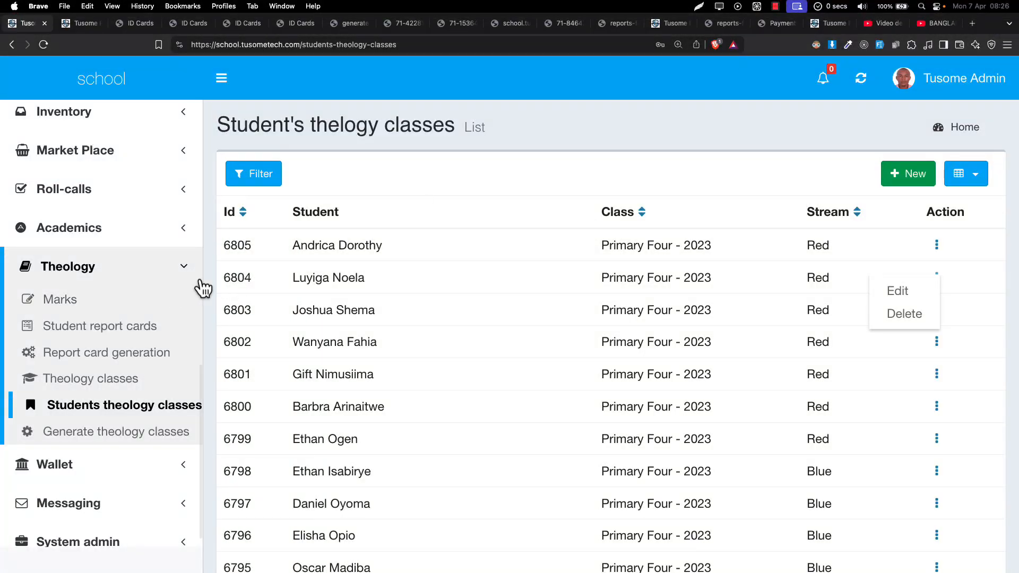
click(776, 7)
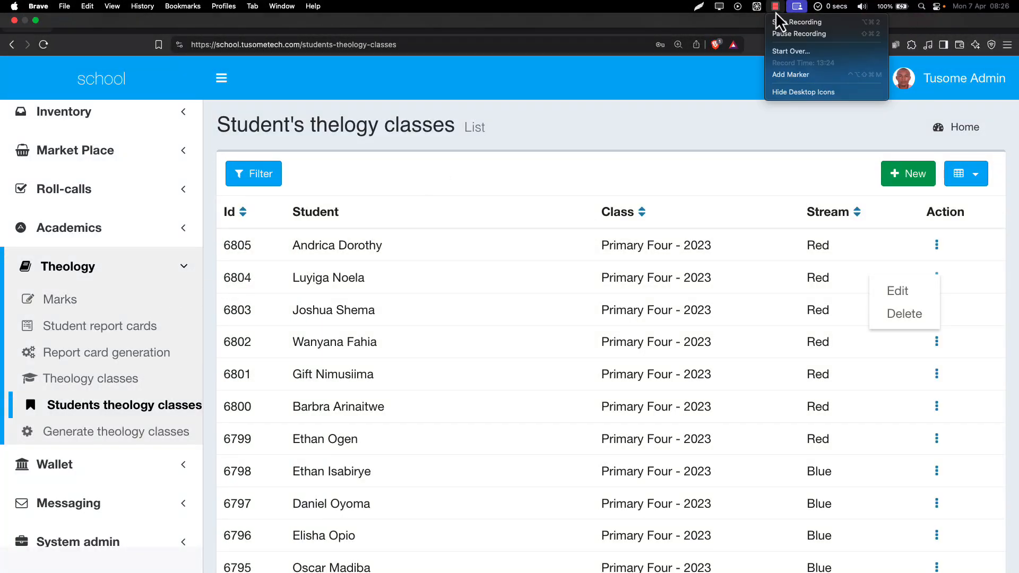